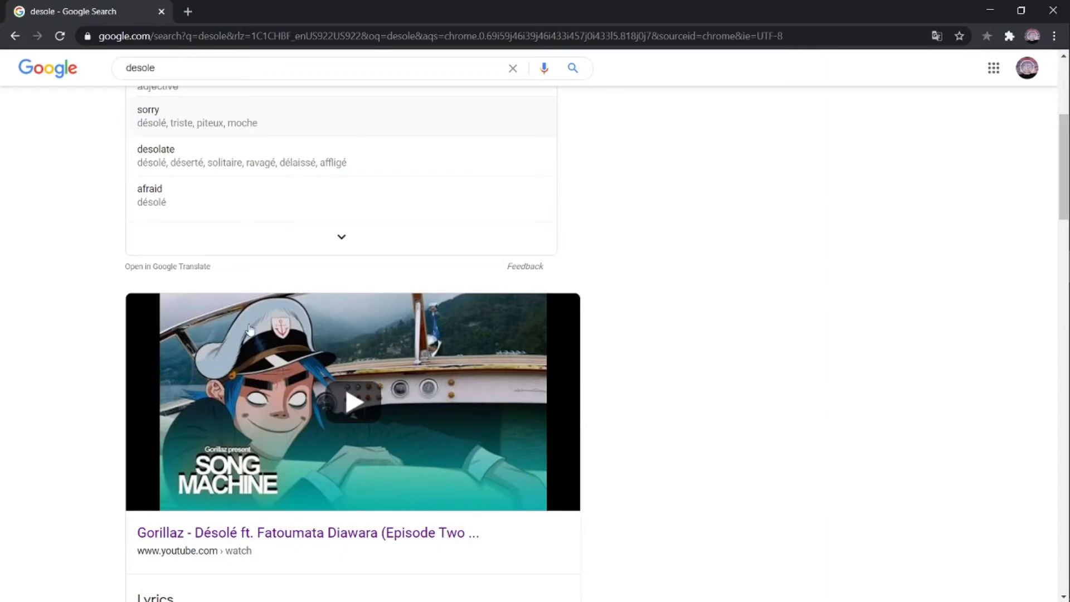
scroll(303, 323, down, 1)
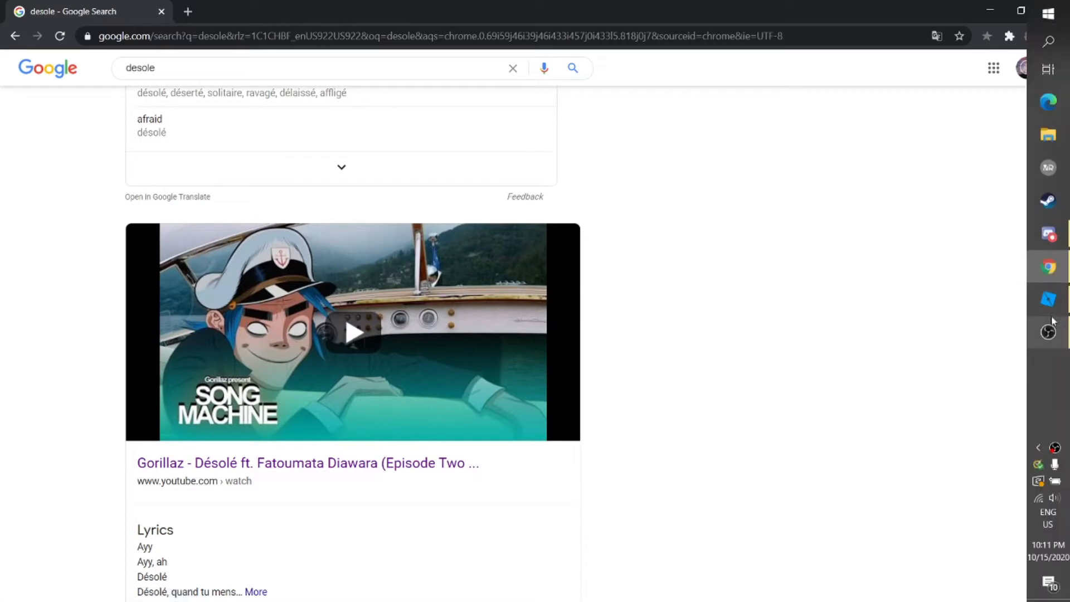
click(1048, 331)
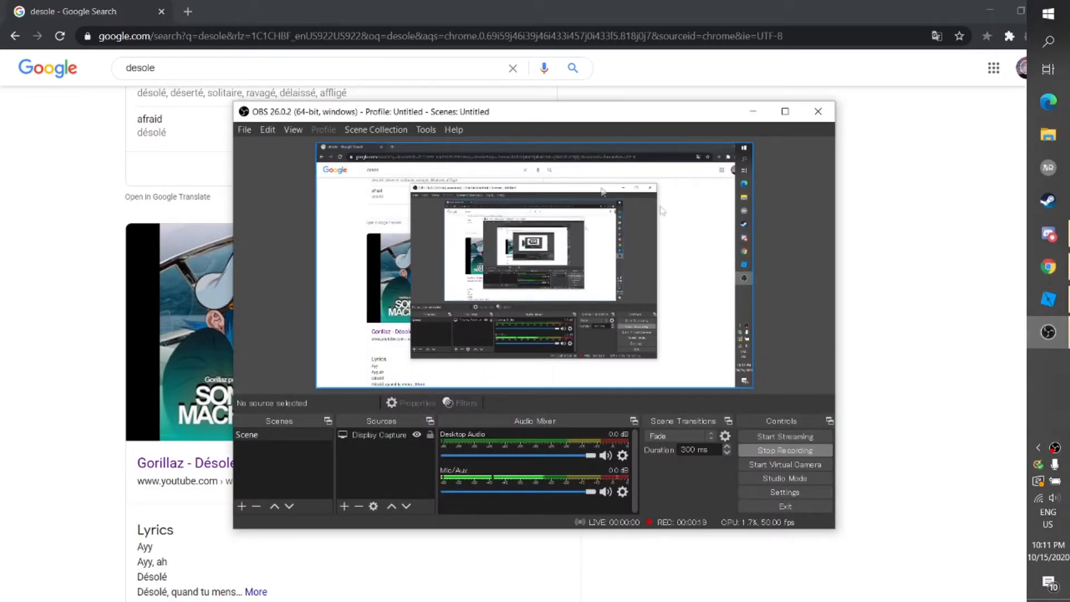
drag(279, 104, 506, 75)
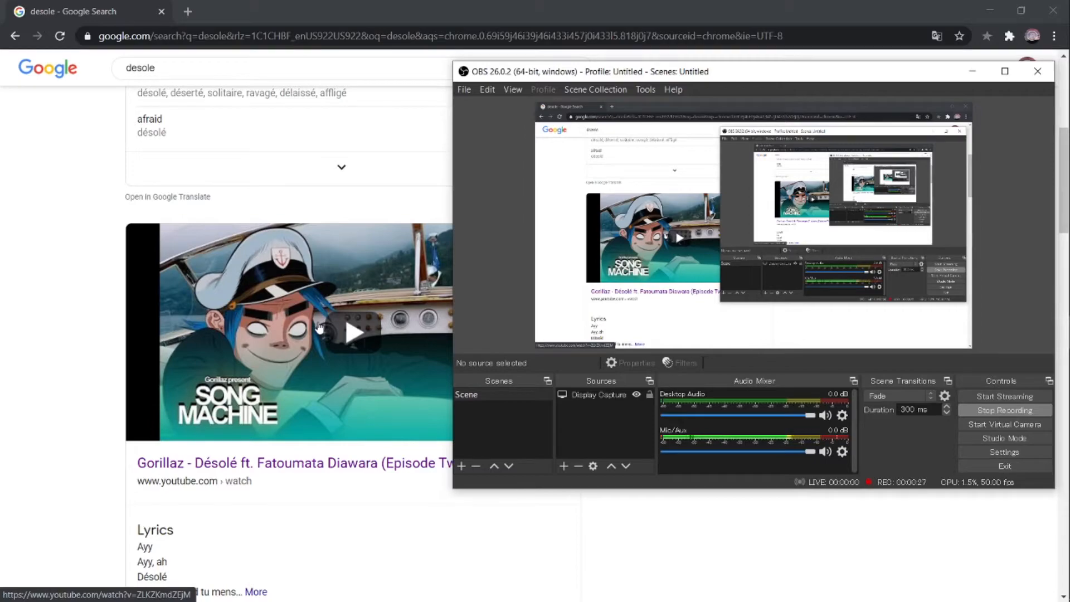
drag(567, 71, 405, 74)
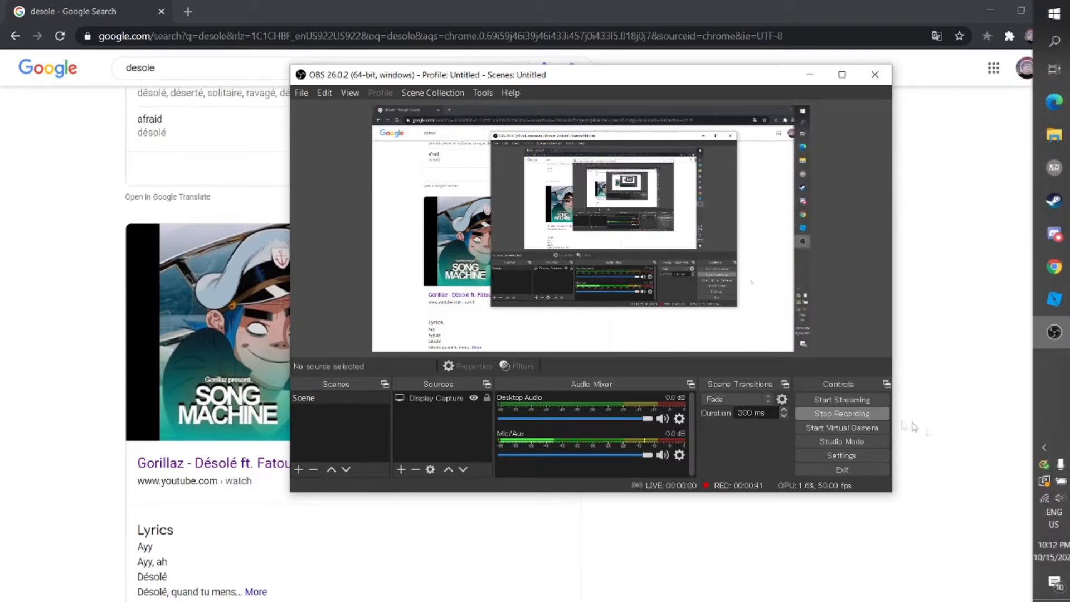
click(867, 414)
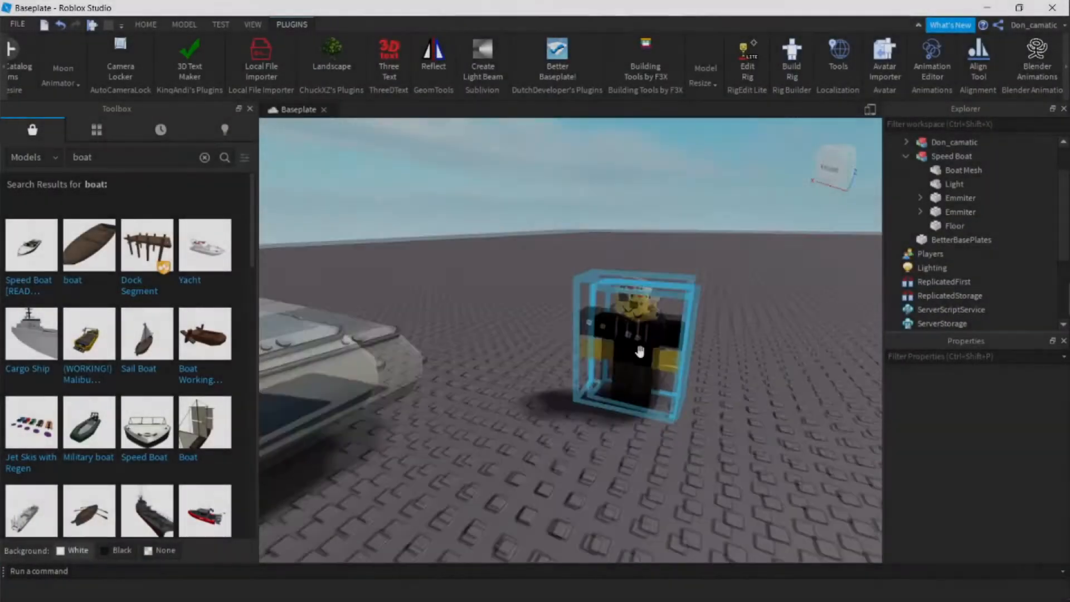
- Delete the existing Speed Boat model and the character model from the baseplate
scroll(640, 351, down, 6)
click(524, 353)
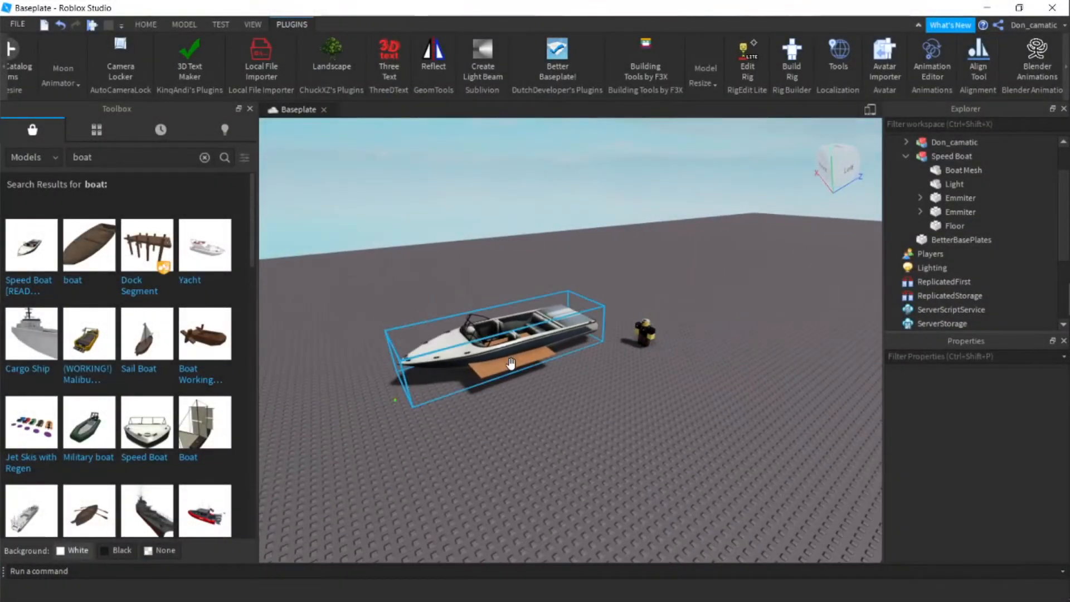
right_click(524, 351)
click(552, 100)
click(642, 333)
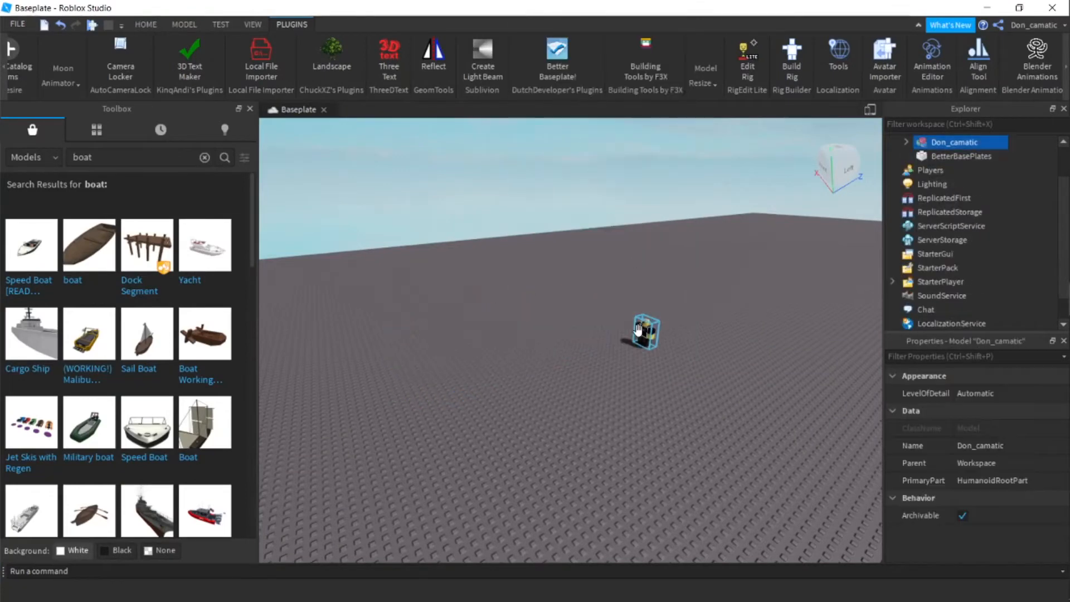
right_click(642, 333)
click(677, 85)
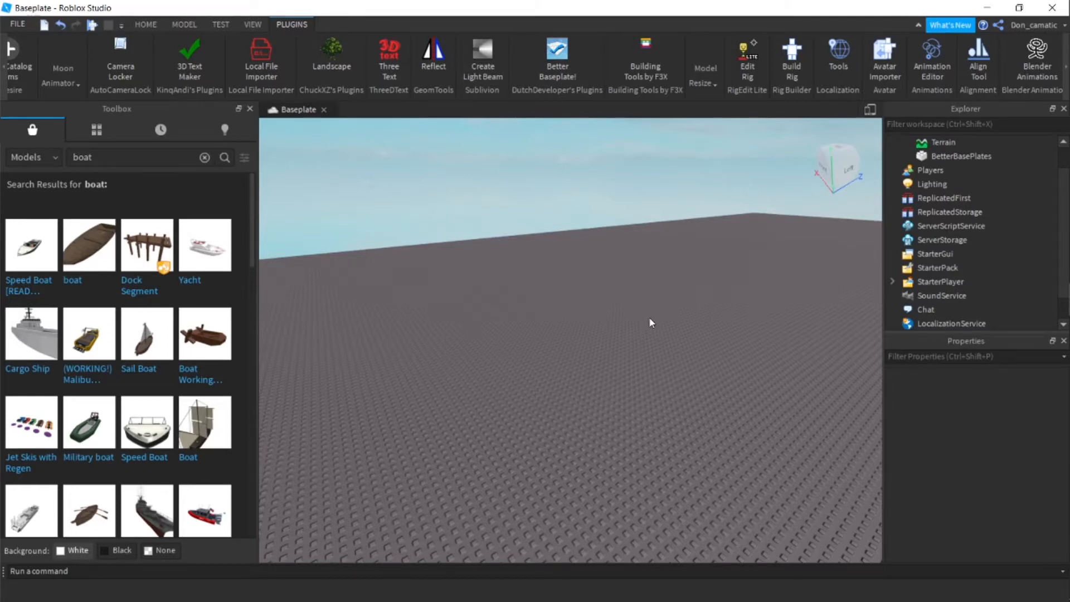
- Insert the Speed Boat model by Rengate from the boat search results and focus the view on it
mouse_move(55, 244)
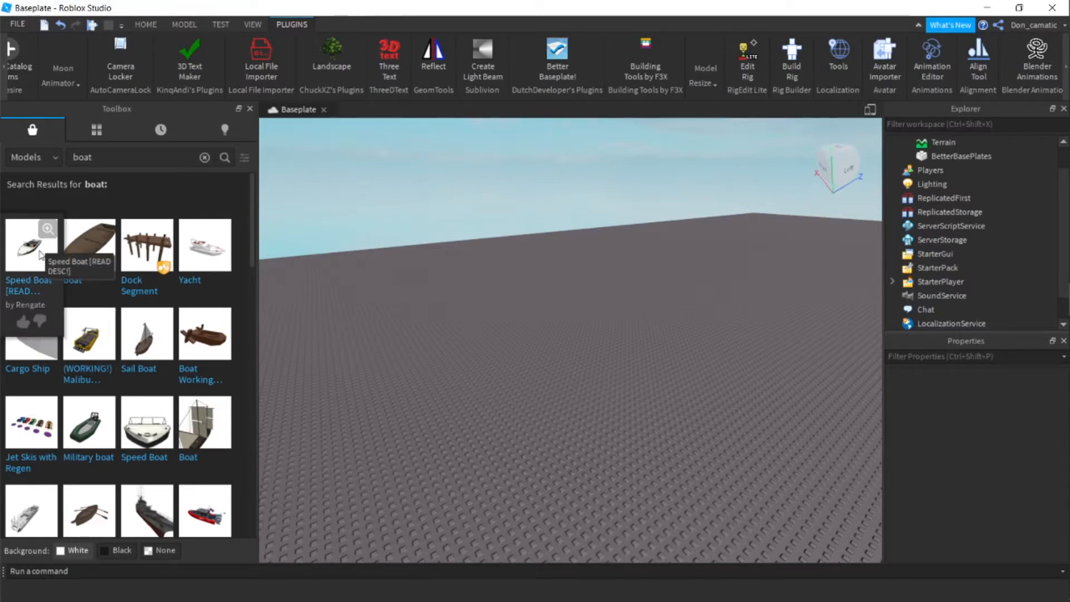
click(40, 254)
scroll(665, 299, up, 10)
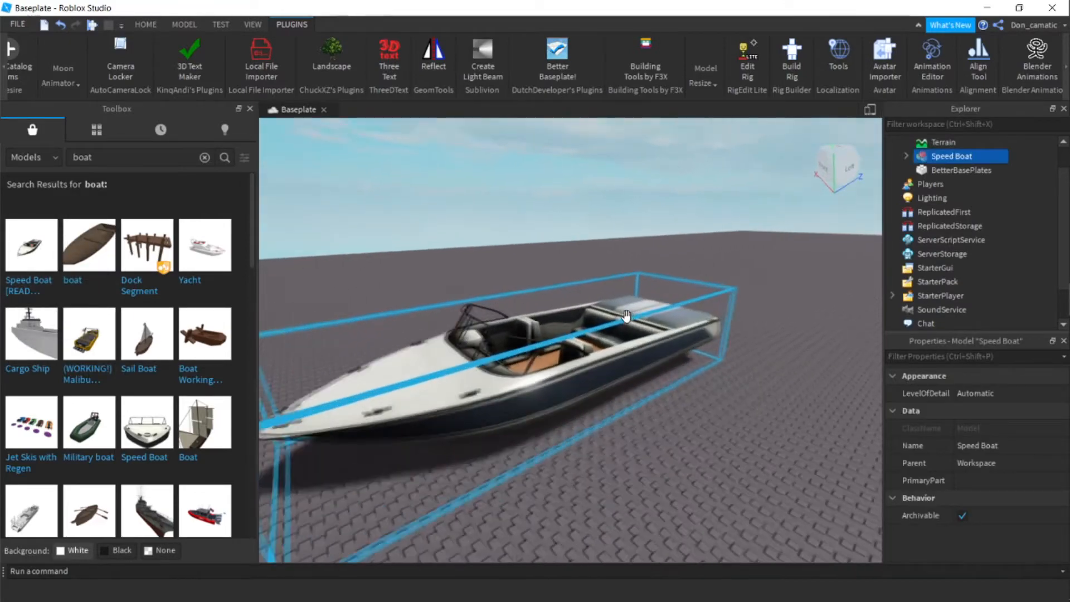
key(f)
- Export the Speed Boat's Boat Mesh part to Downloads as an OBJ file named boat, replacing the existing file
click(907, 158)
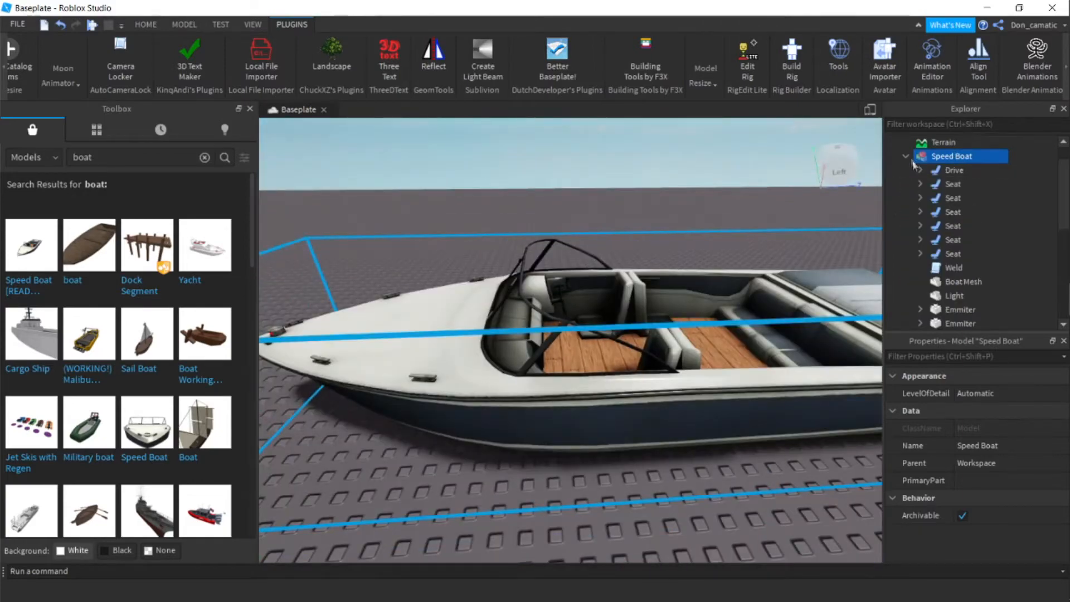
click(964, 281)
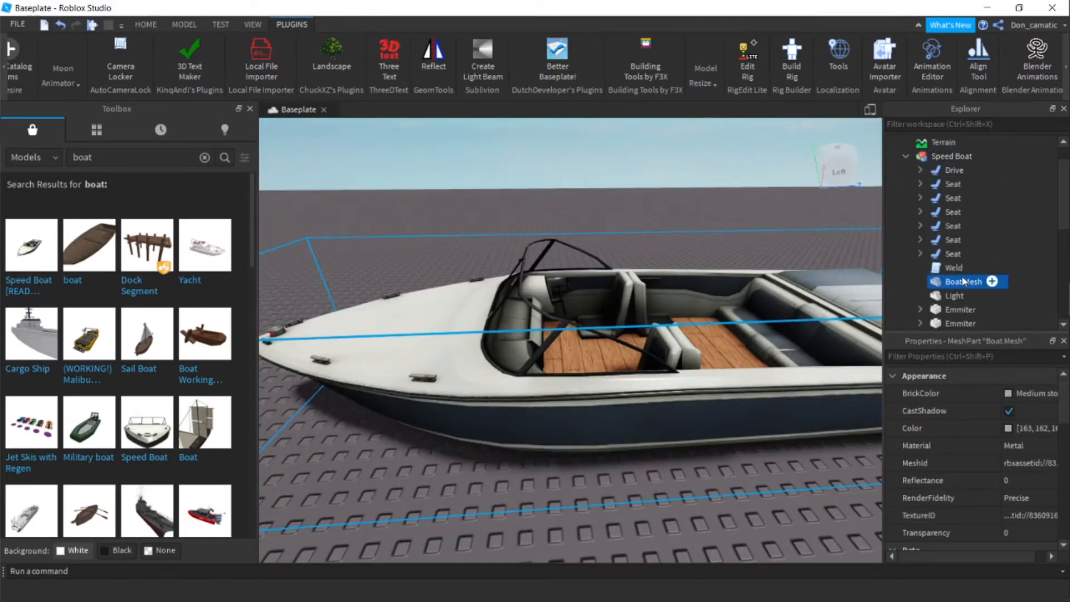
right_click(963, 280)
click(942, 376)
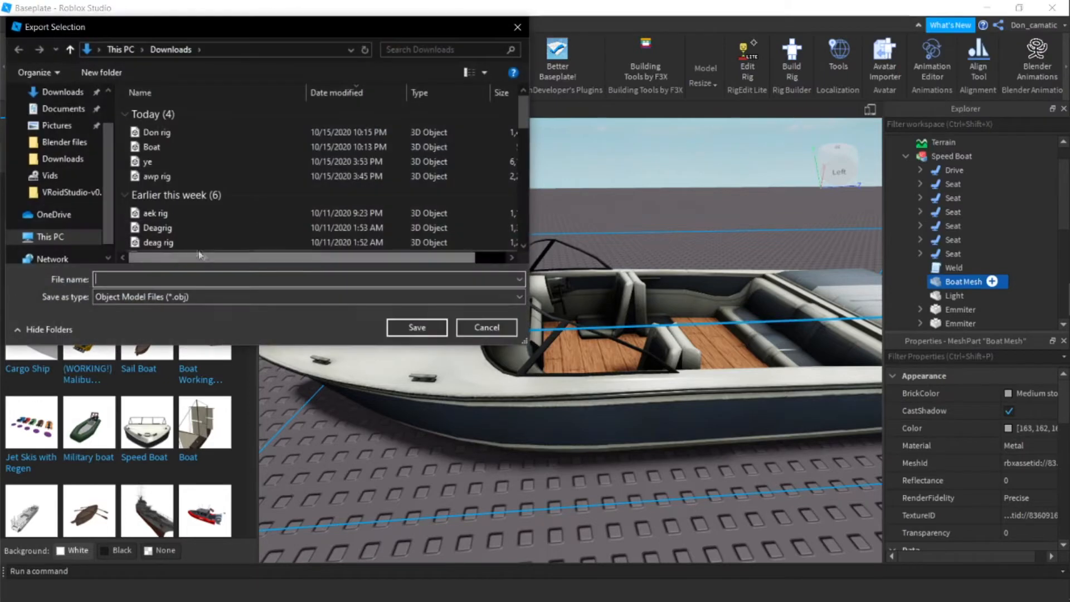
text(boat)
key(Return)
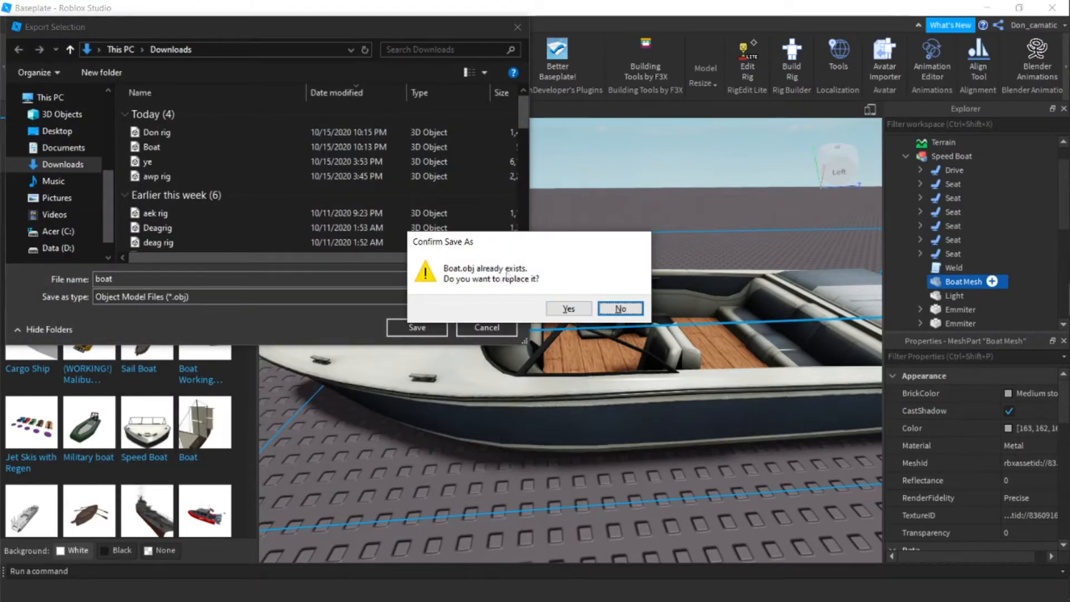
click(566, 307)
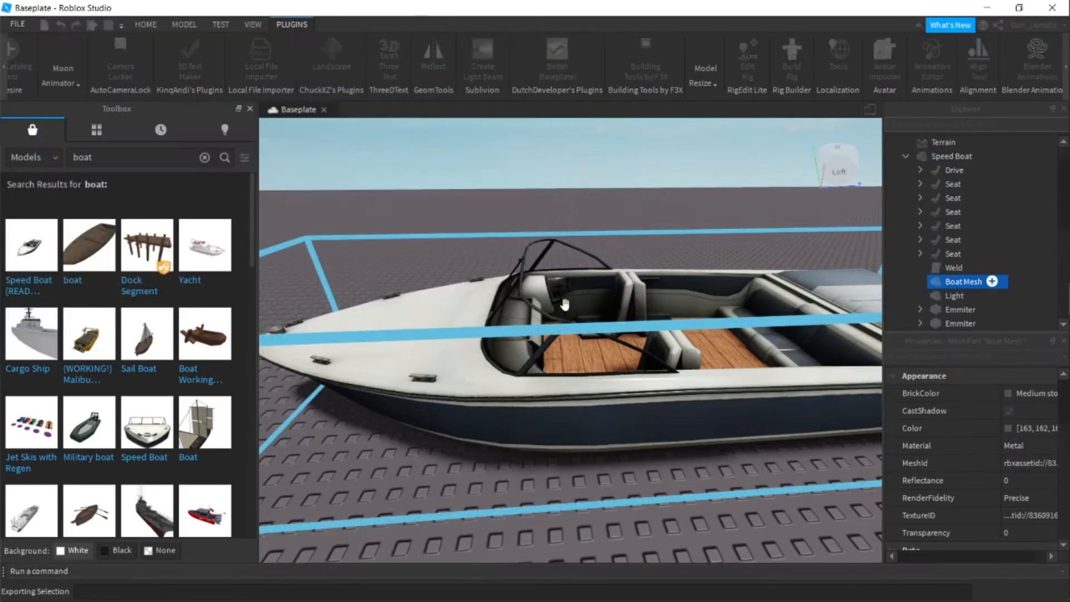
- Delete the Speed Boat model from the workspace
scroll(560, 283, down, 3)
right_drag(560, 284, 572, 350)
right_click(572, 350)
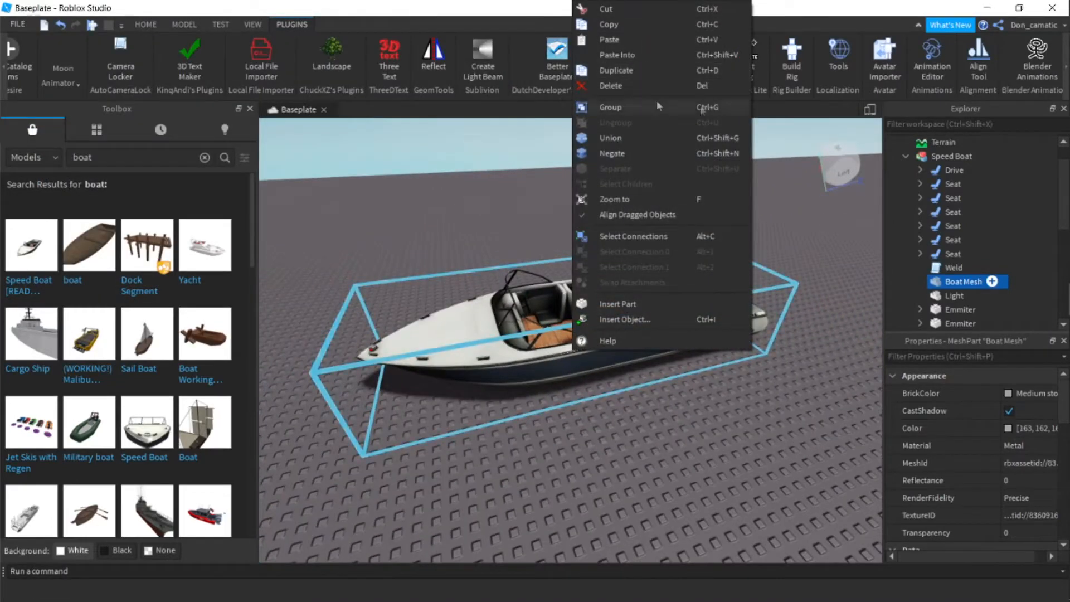
click(936, 158)
right_click(937, 157)
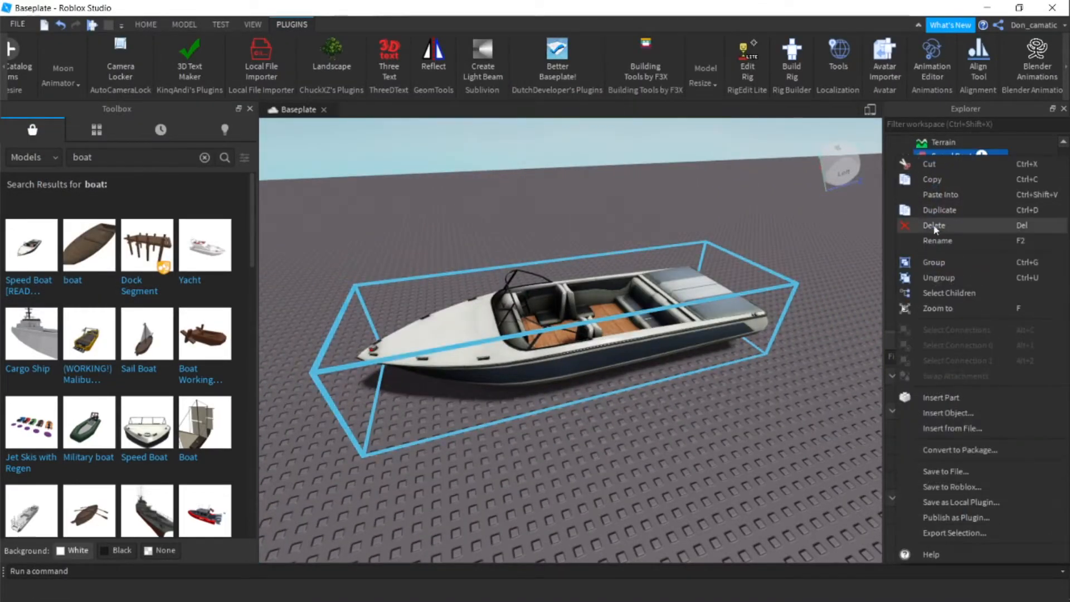
click(942, 232)
- Try to insert the user's R15 character with Moon Animator's Character Inserter
click(56, 78)
click(138, 117)
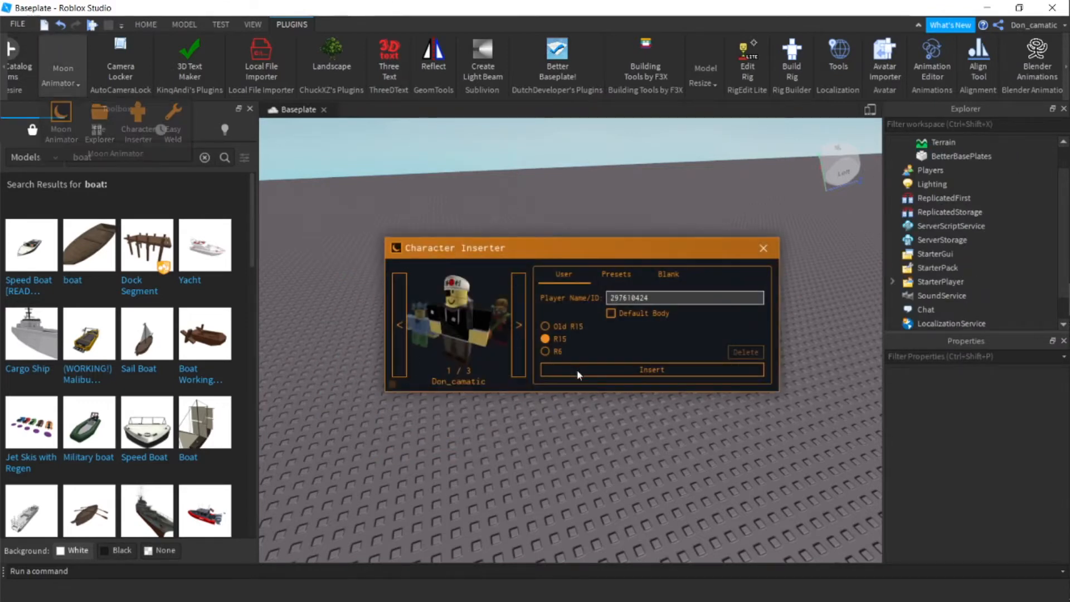
right_drag(691, 377, 691, 402)
click(668, 370)
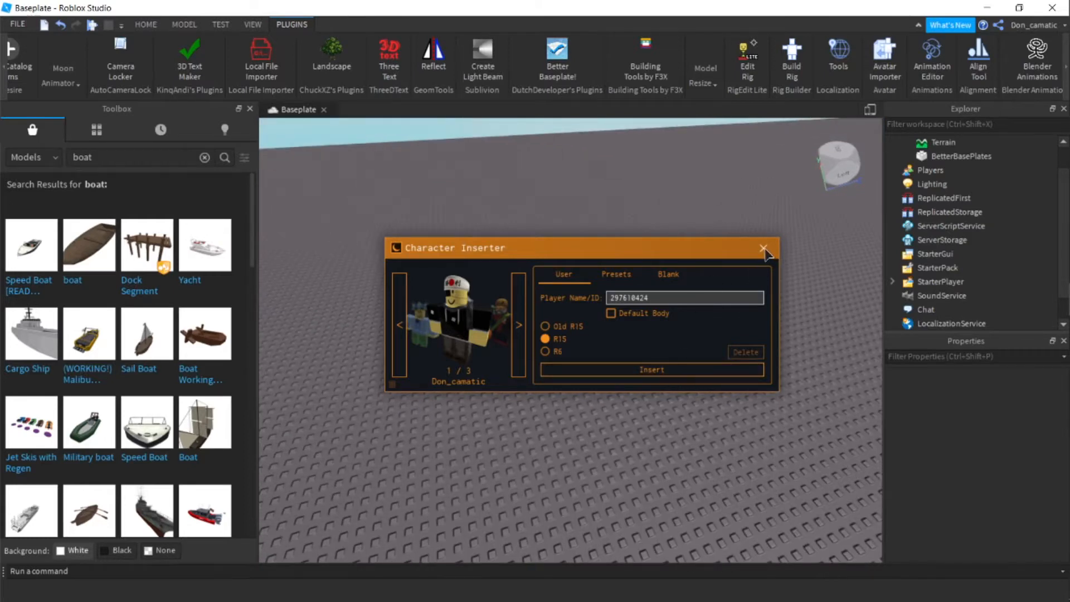
- Close the current Baseplate session in Roblox Studio so that it can be restarted
click(23, 28)
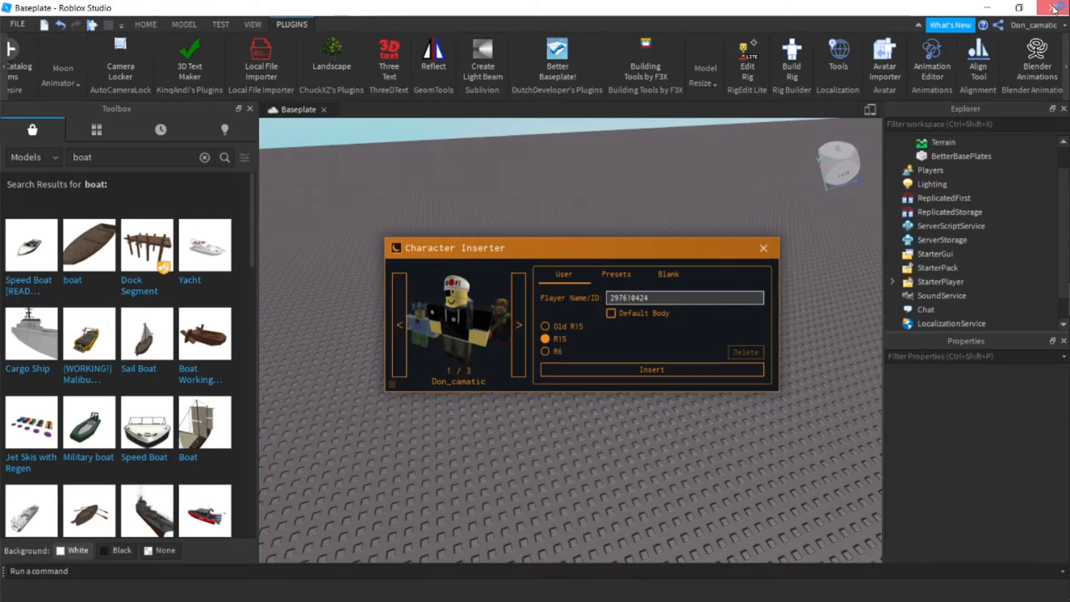
click(1053, 8)
click(480, 323)
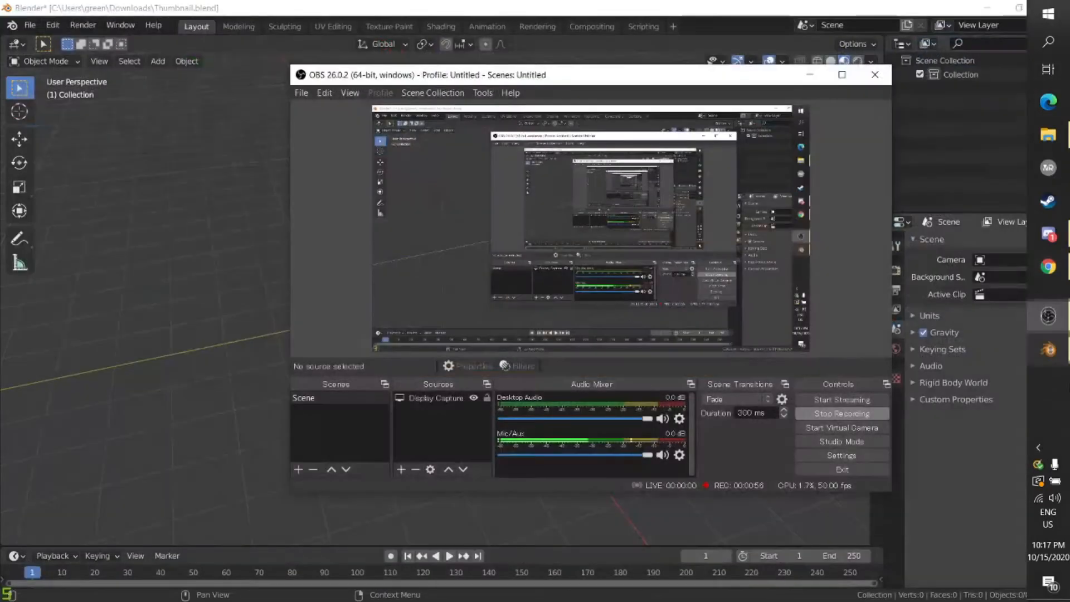
click(1048, 349)
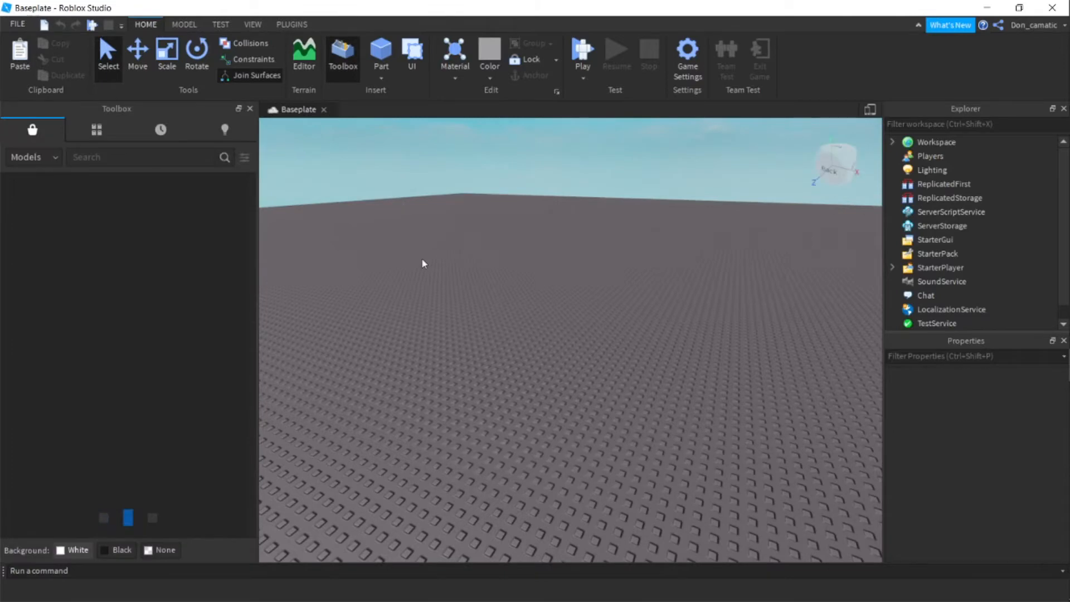
- Insert the user's R15 character with Moon Animator's Character Inserter and focus the view on it
click(292, 24)
click(101, 77)
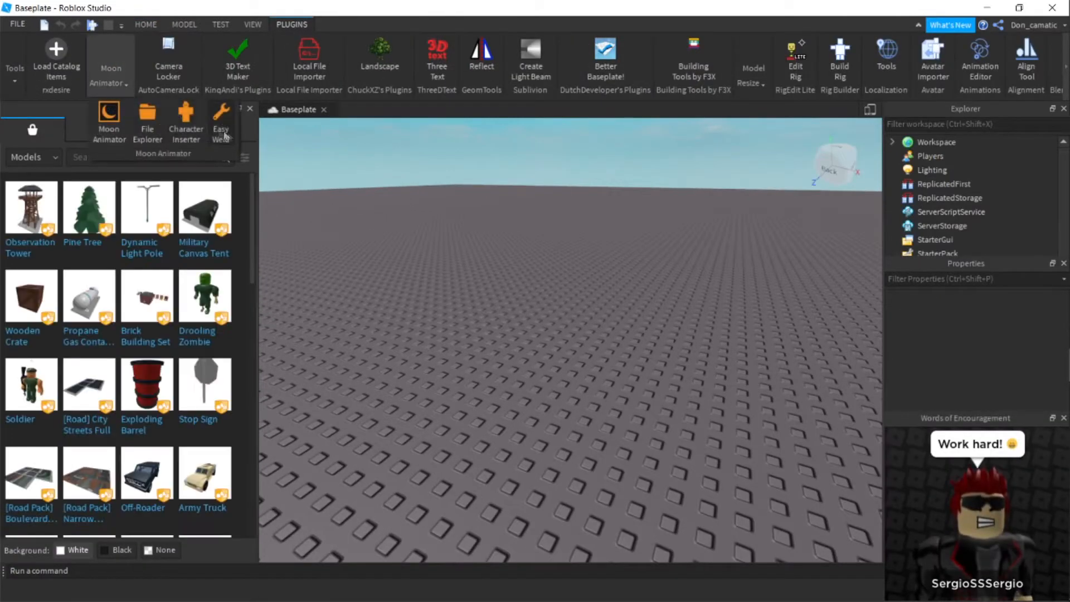
click(188, 127)
click(533, 365)
click(614, 395)
click(752, 274)
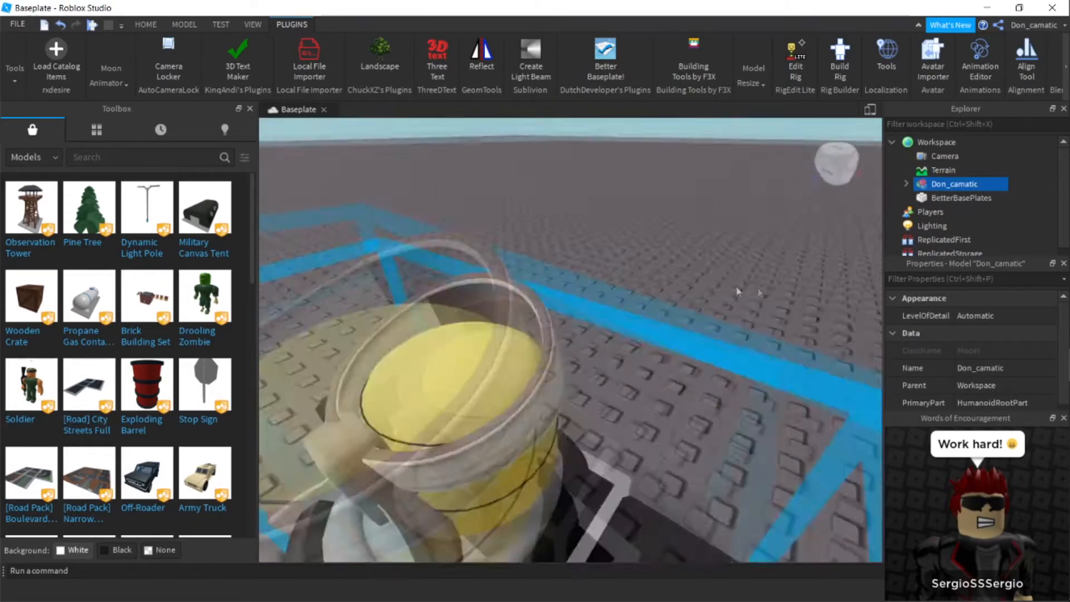
key(f)
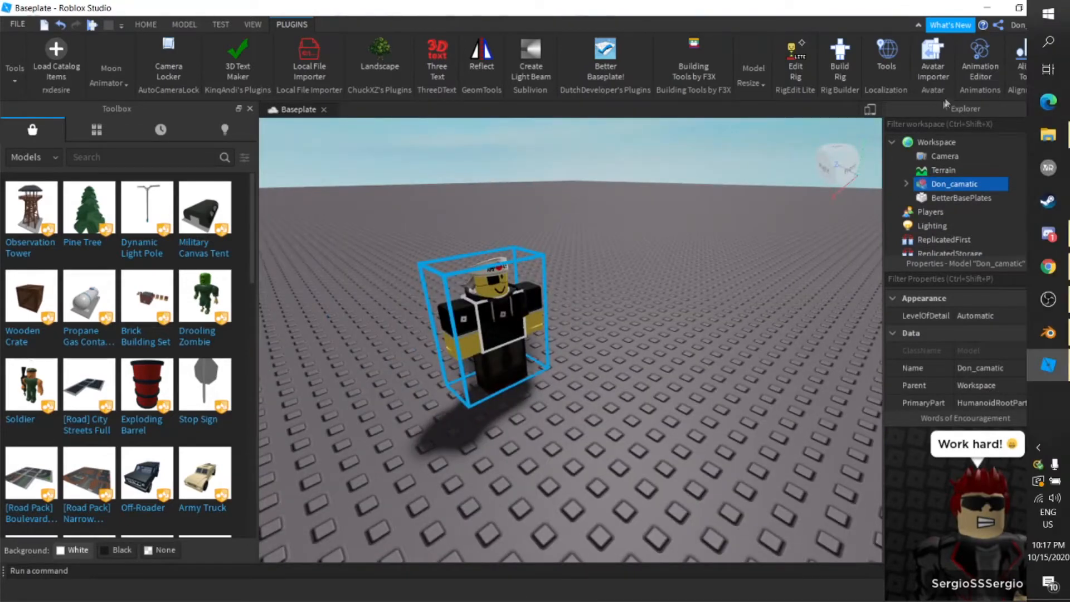
- Load the inserted character as the active rig in the Blender Animations plugin
click(1065, 95)
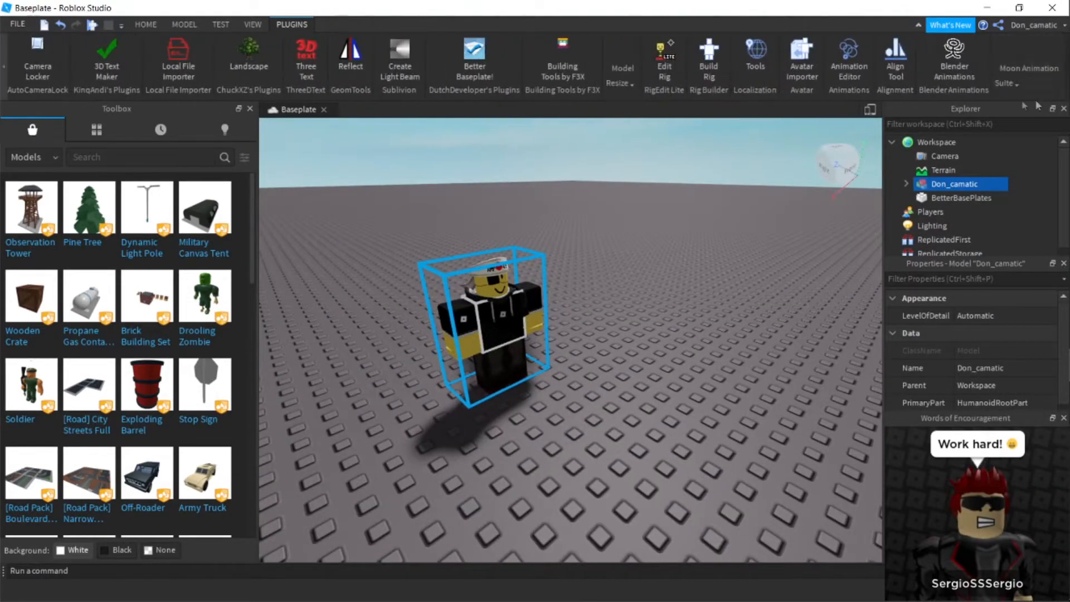
scroll(762, 277, up, 3)
right_drag(761, 277, 763, 276)
click(762, 276)
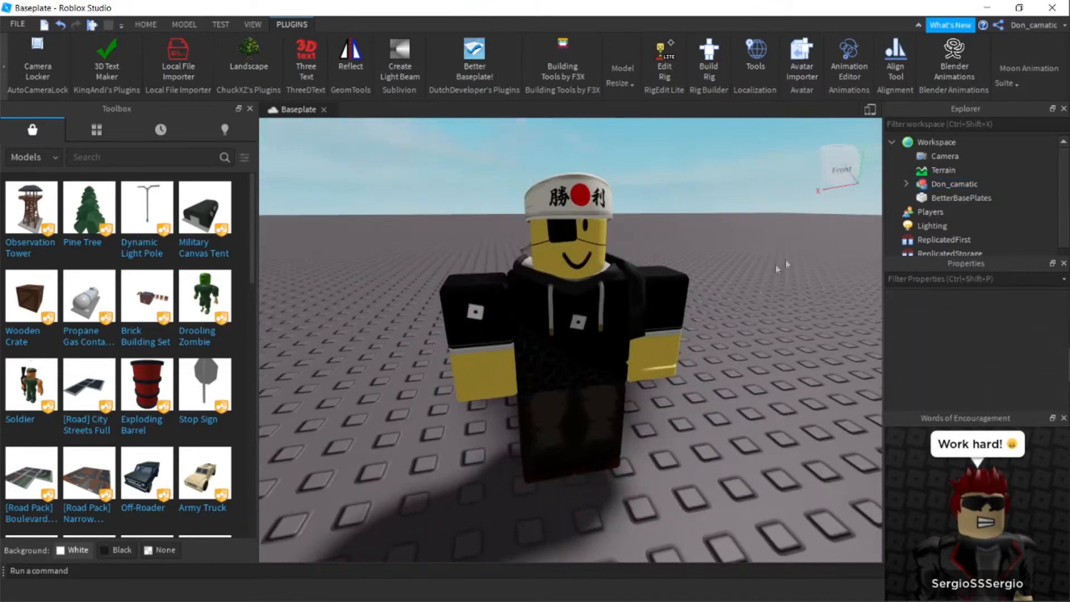
click(937, 65)
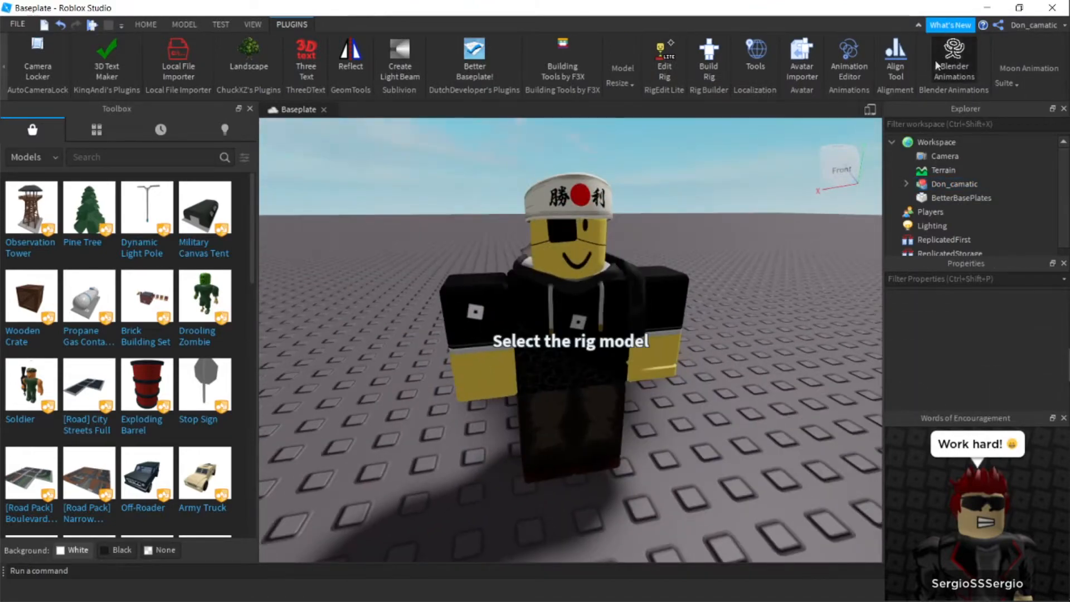
click(608, 361)
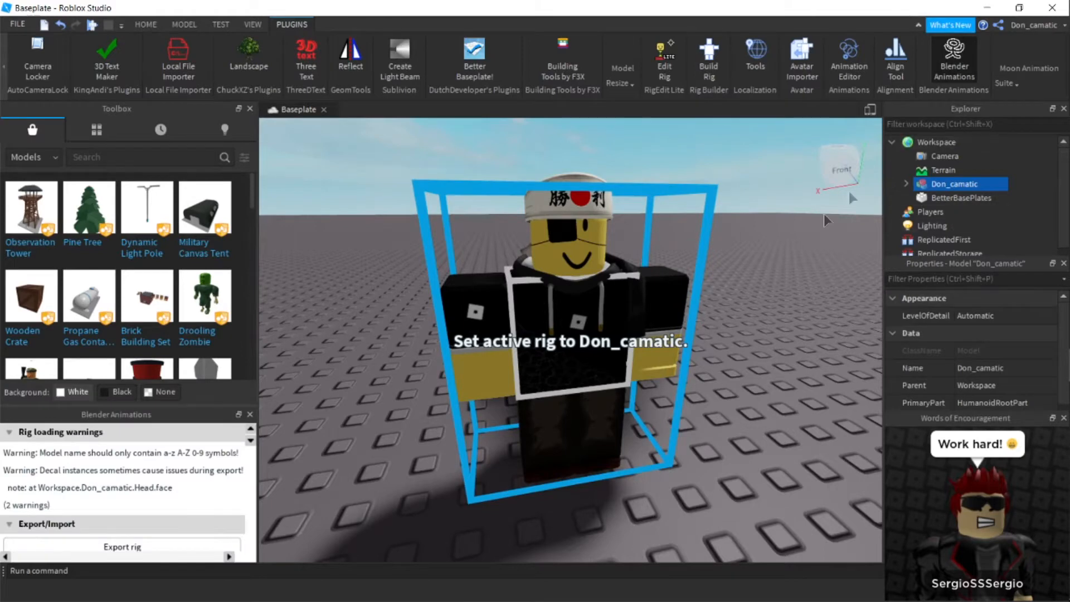
- Remove the underscore from the character model's name and close the Words of Encouragement panel
click(978, 370)
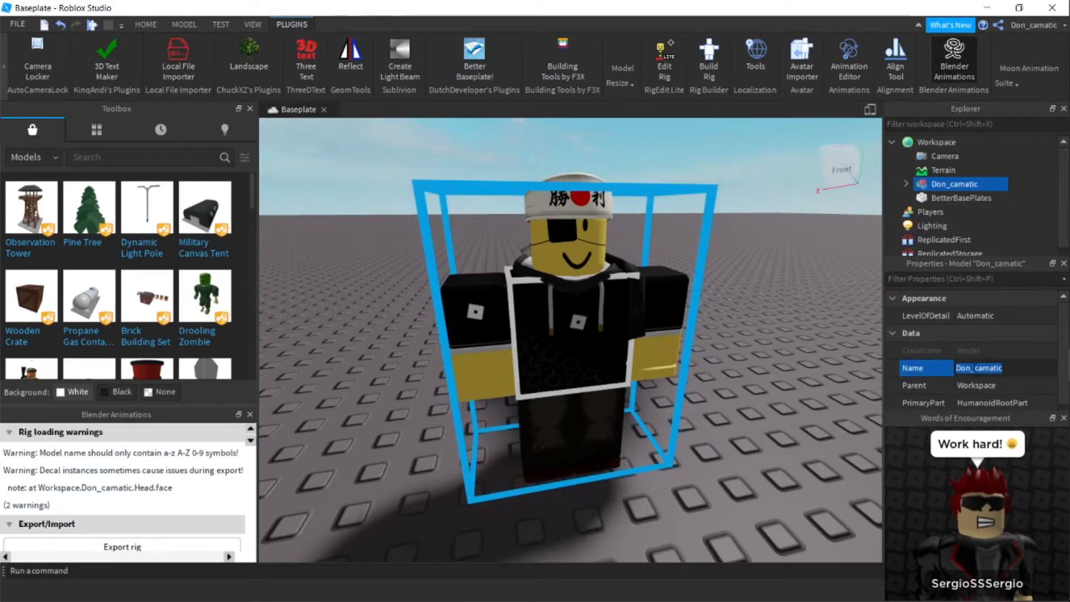
click(979, 369)
key(BackSpace)
key(Return)
click(1064, 418)
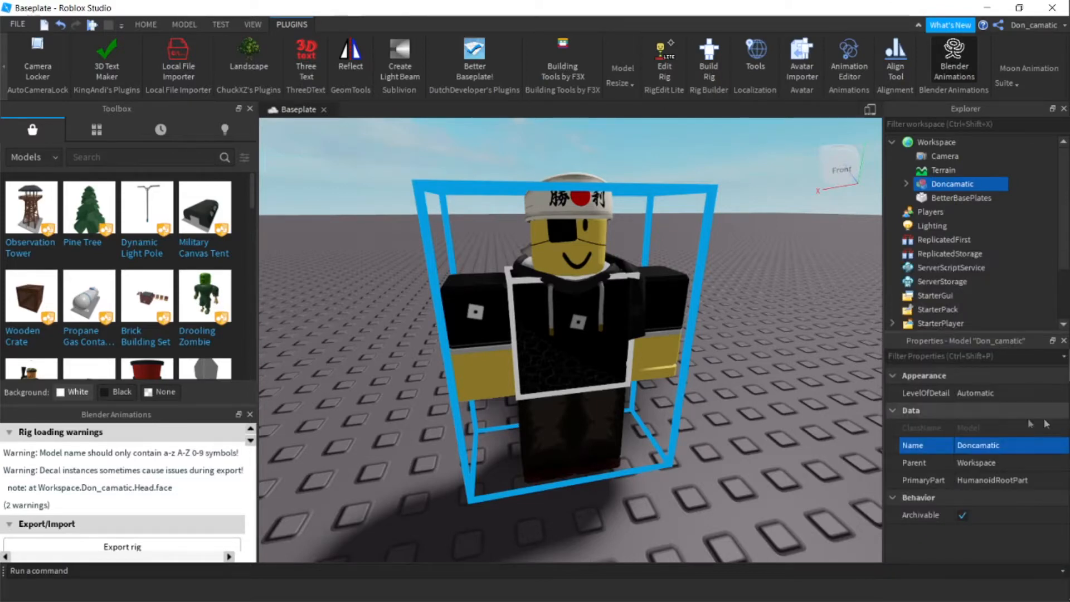
- Reload the renamed character model as the active rig in the Blender Animations plugin
click(752, 505)
click(600, 429)
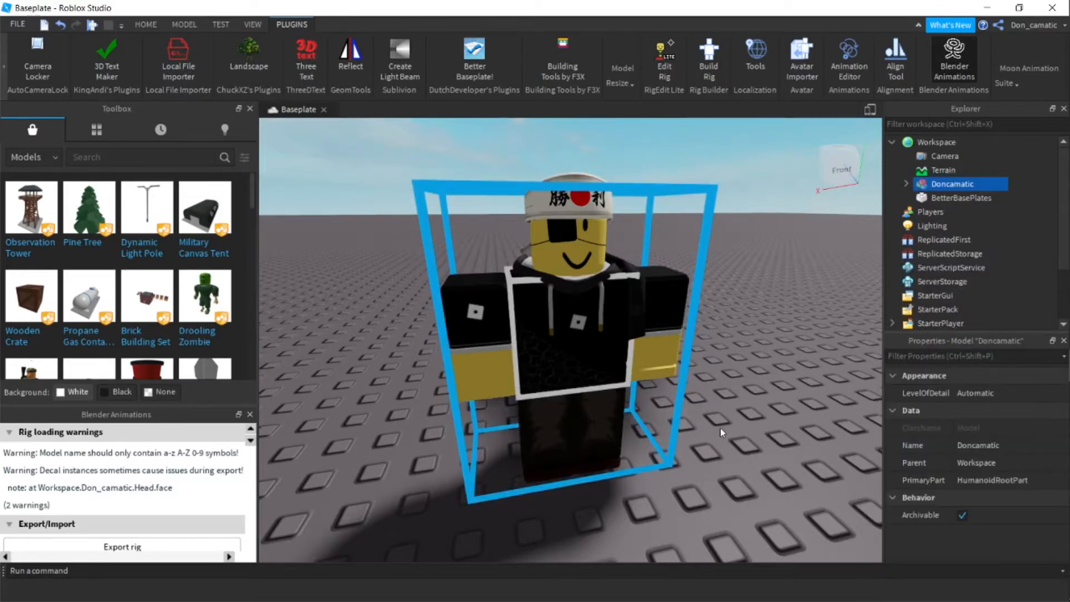
click(948, 62)
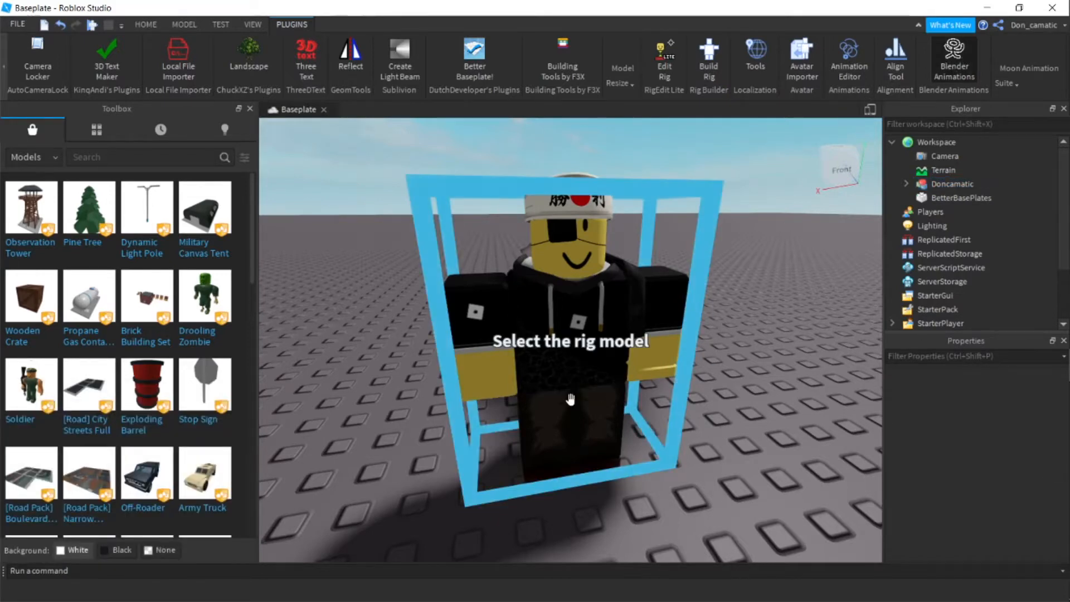
click(571, 399)
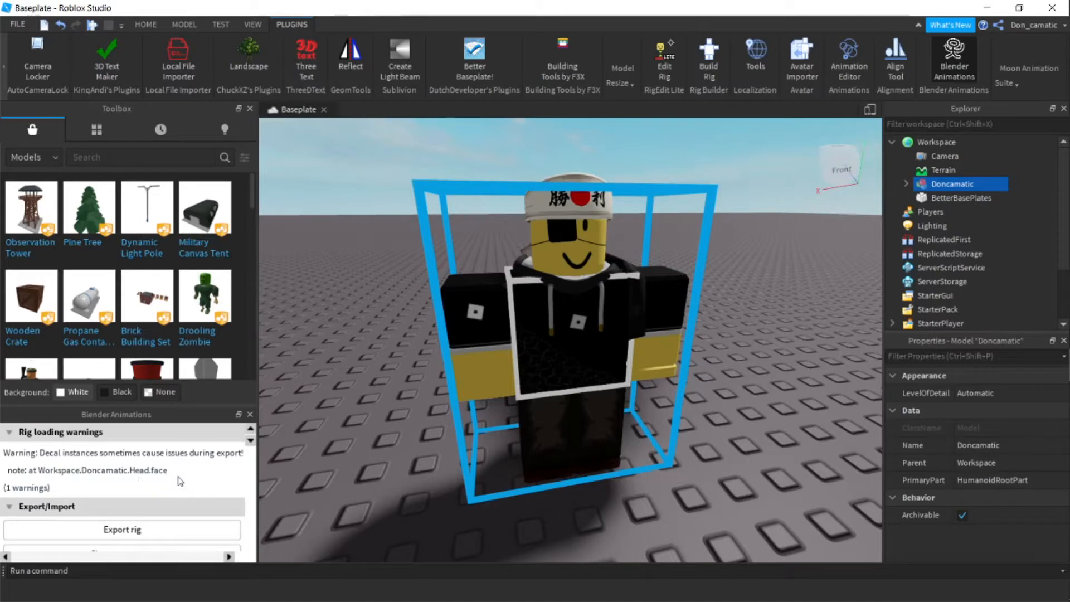
- Export the rig as Don rig in OBJ format to the Downloads folder, replacing the existing file
click(176, 527)
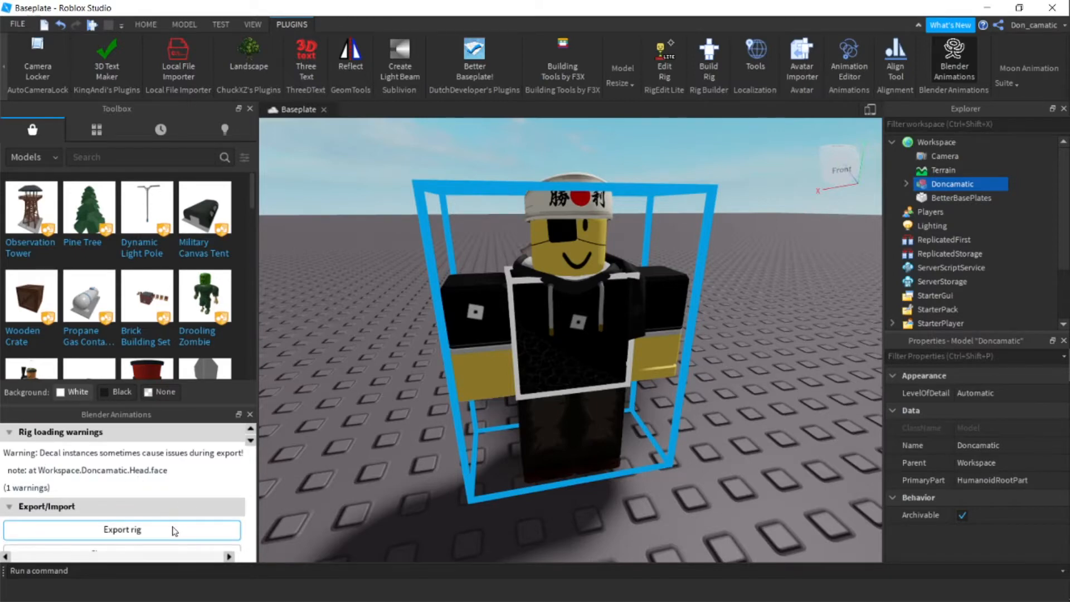
click(173, 527)
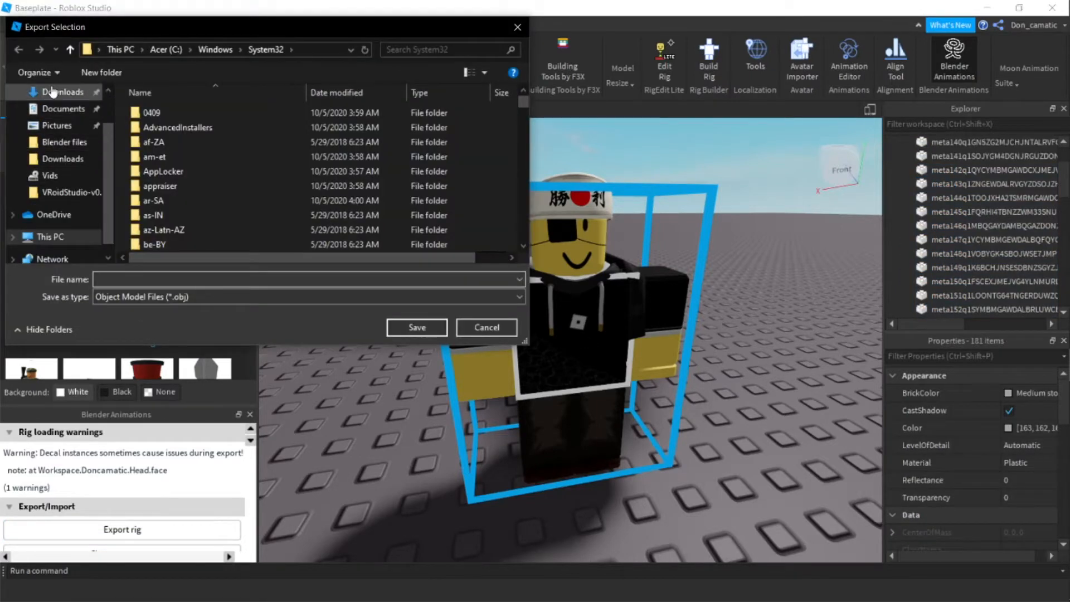
click(63, 92)
click(125, 279)
text(Don rig)
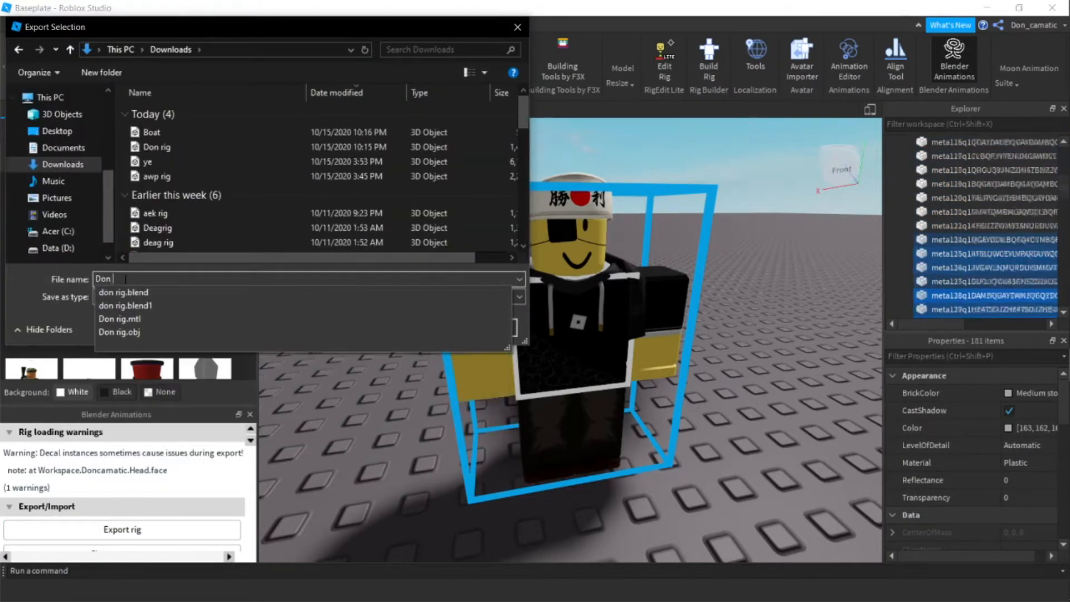
key(Return)
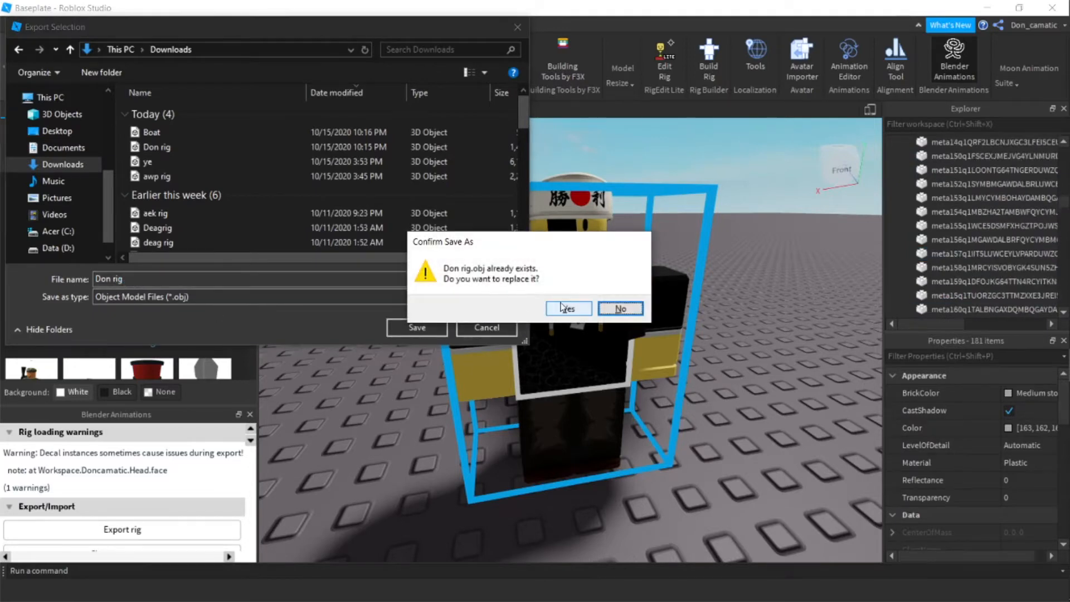
click(564, 308)
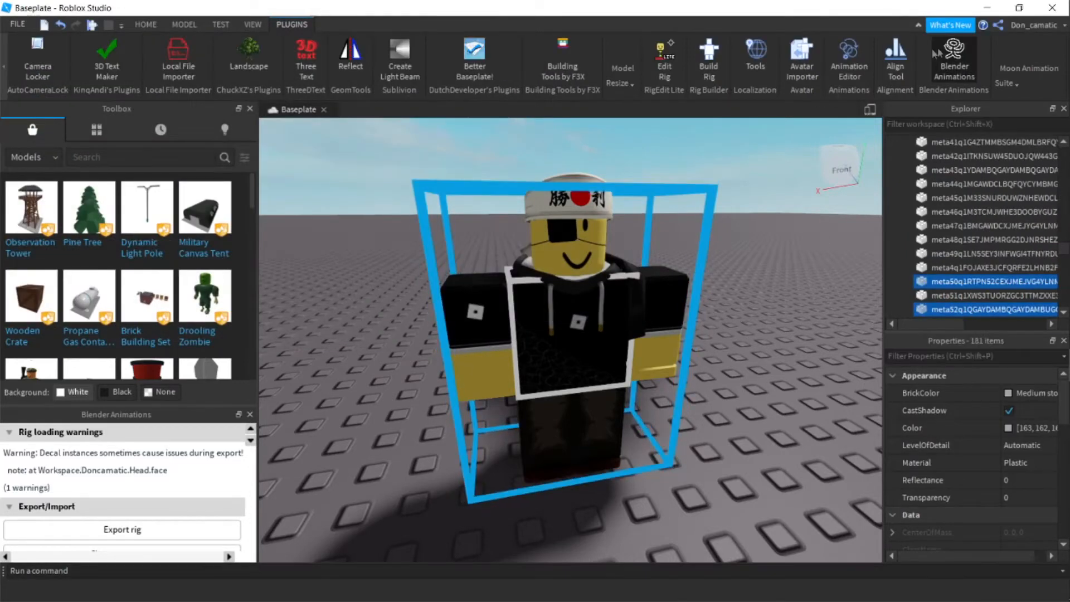
- Switch to Blender and save the empty Thumbnail.blend scene
key(alt+Tab)
key(Tab)
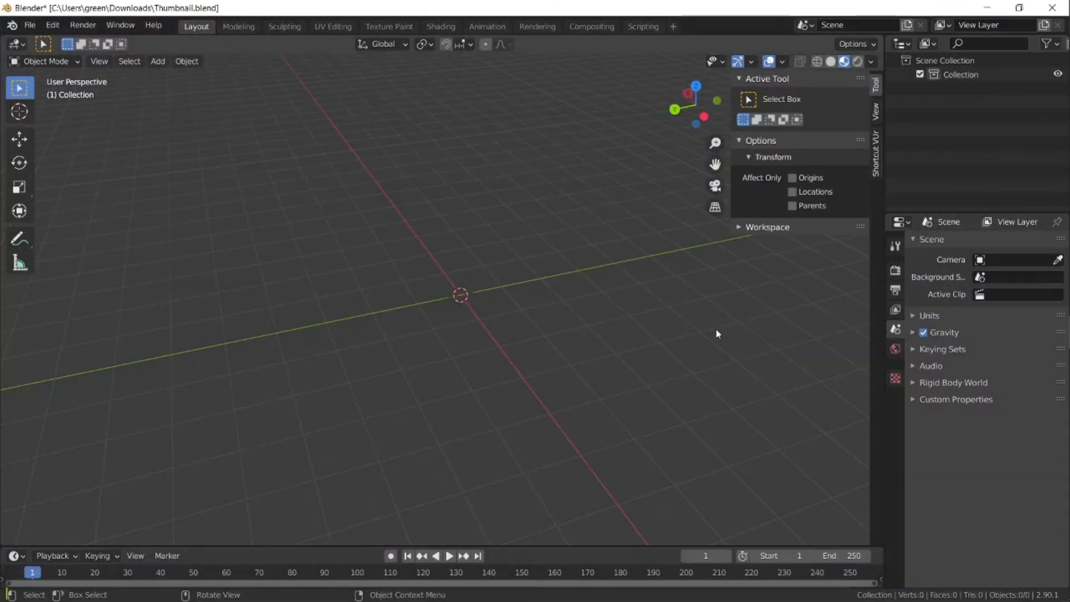
middle_drag(561, 327, 509, 279)
key(ctrl+s)
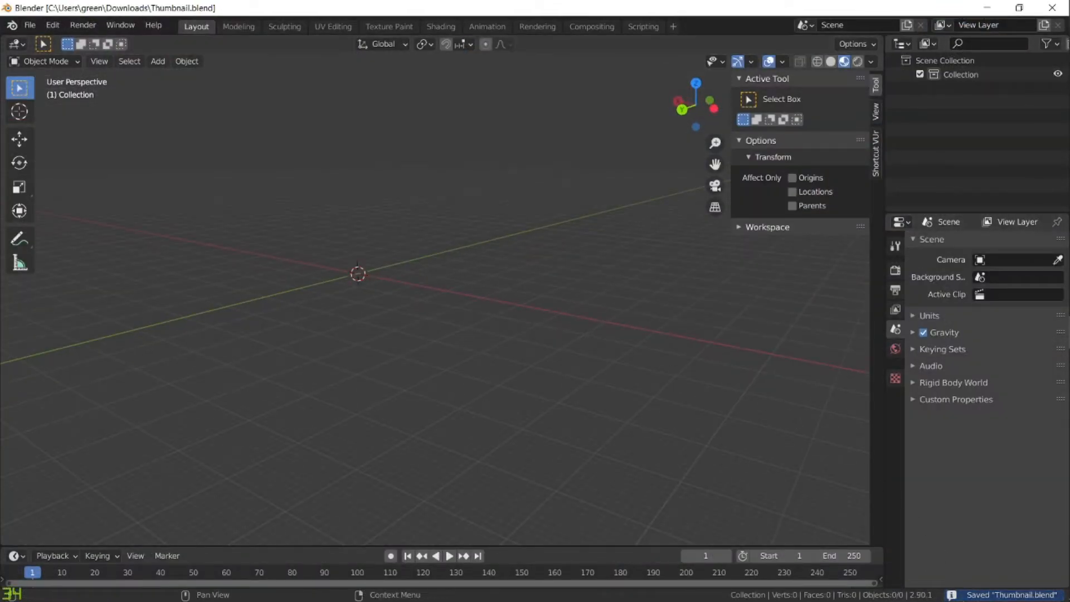
shift+middle_drag(366, 222, 449, 277)
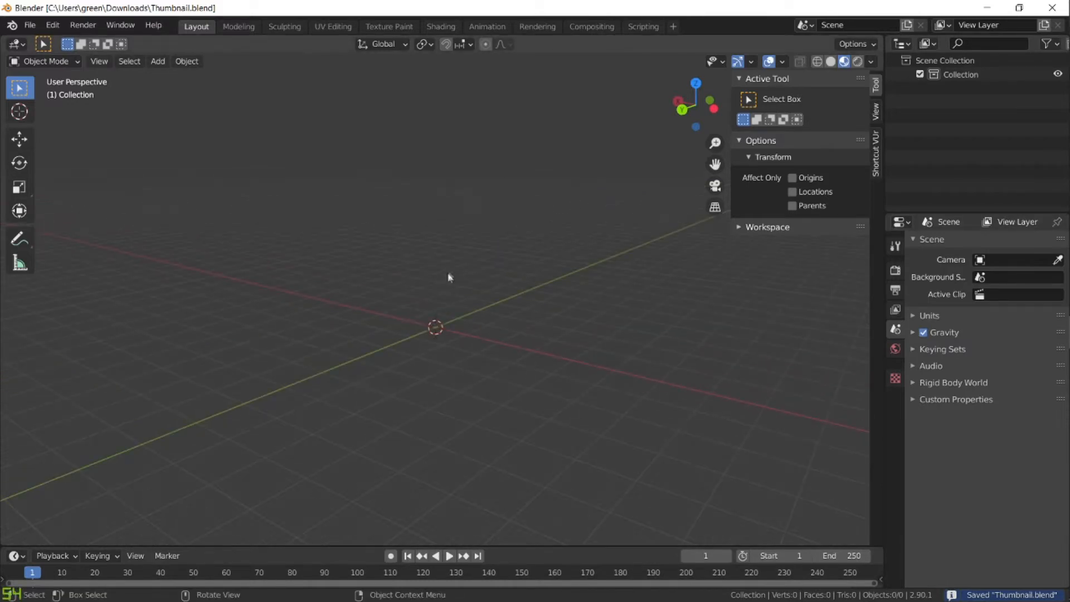
- Try to import the exported character rig from the Downloads folder with the Rbx Animations rig importer
click(31, 25)
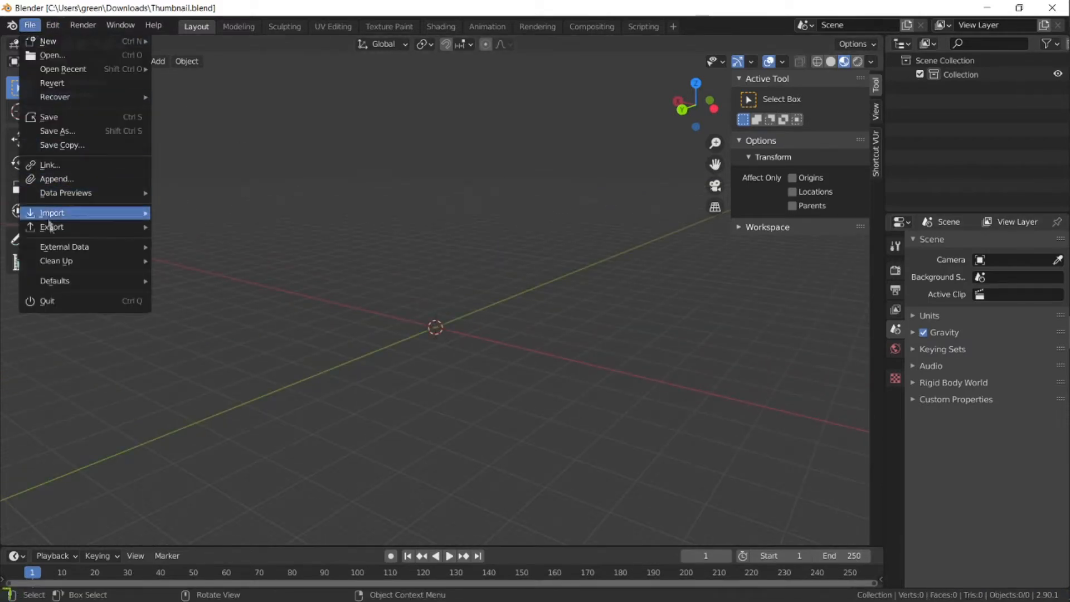
mouse_move(53, 215)
click(259, 353)
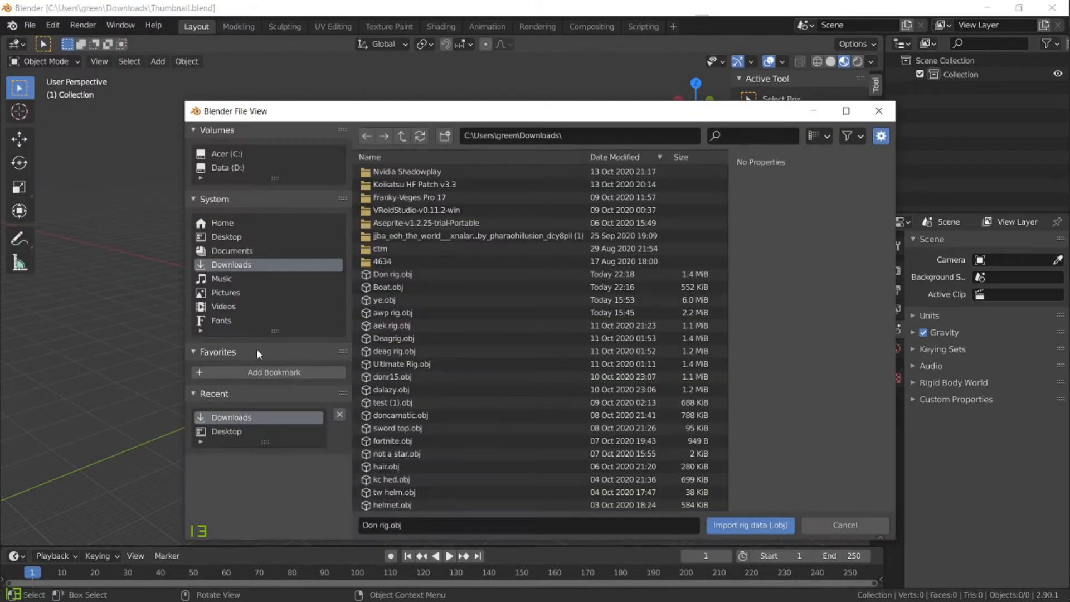
click(432, 276)
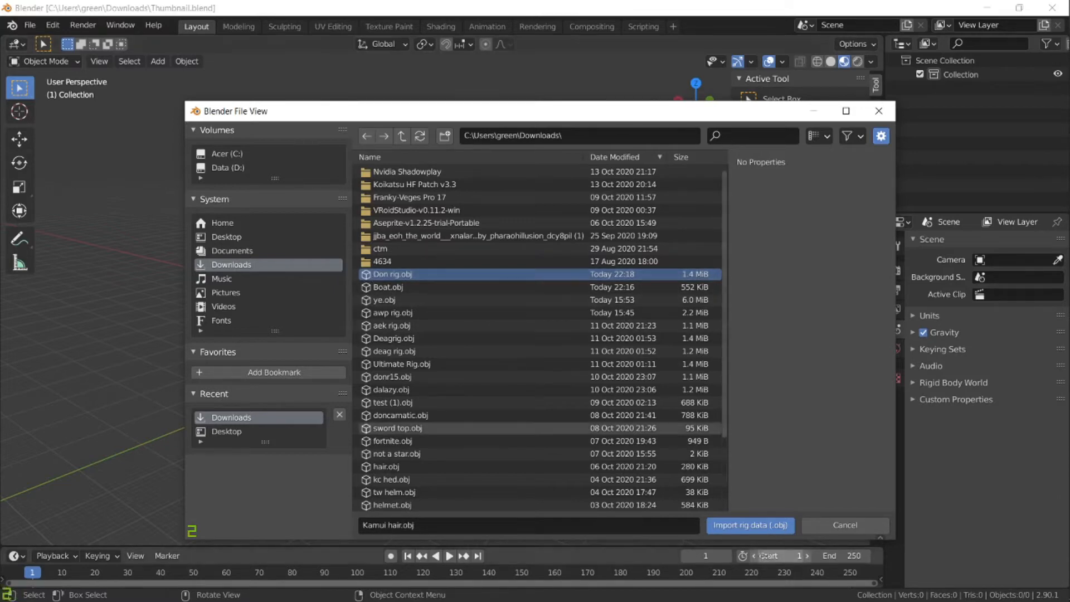
click(753, 526)
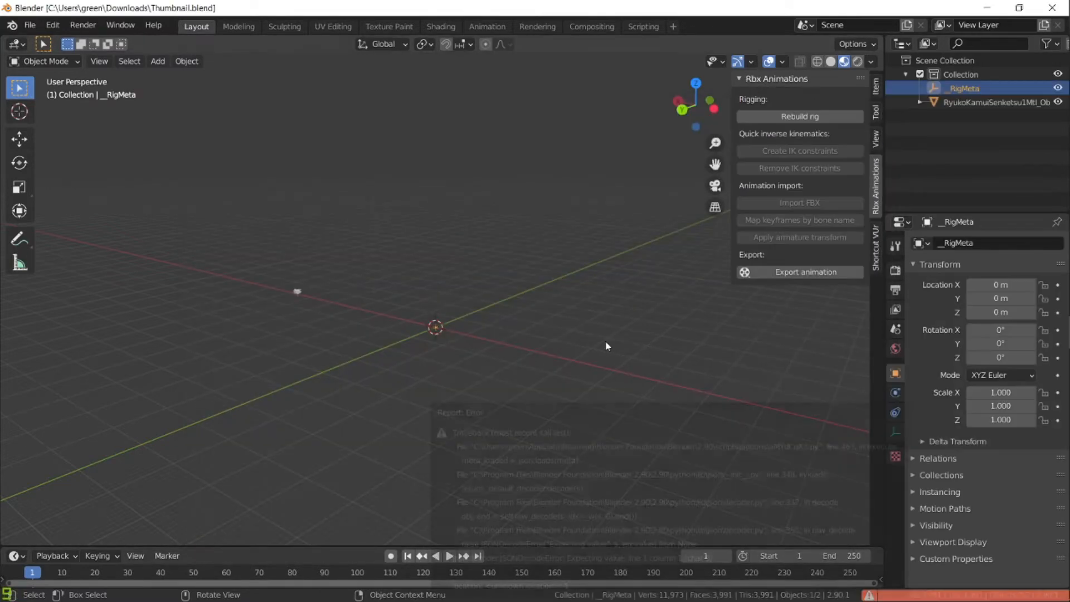
- Delete all objects of the mistaken import from the scene
middle_drag(607, 341, 320, 366)
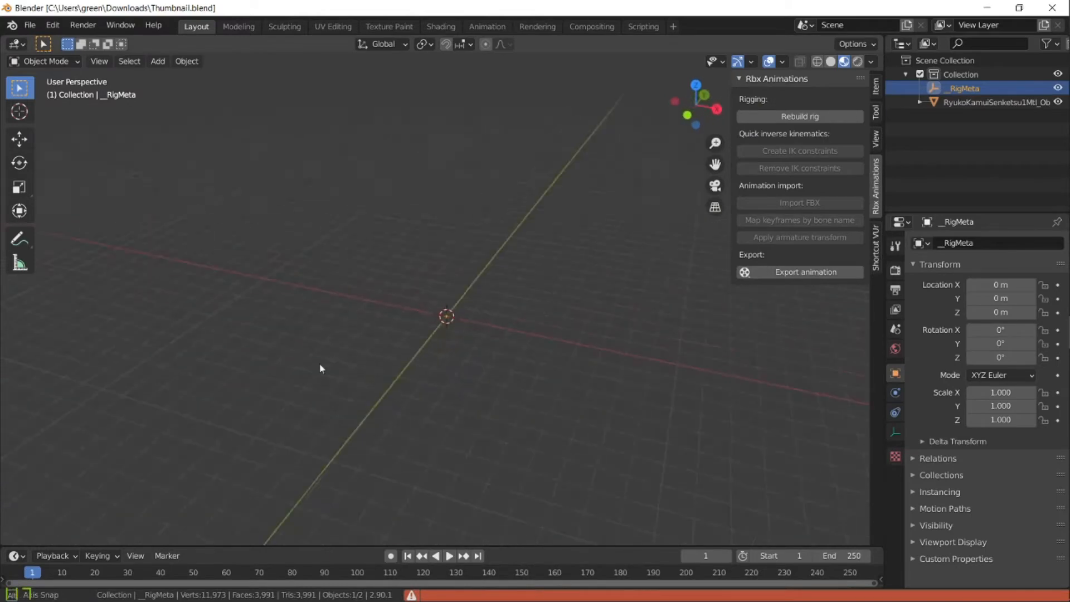
middle_drag(516, 359, 375, 270)
key(a)
key(Delete)
- Import Don rig.obj from the Downloads folder with the Rbx Animations rig importer
click(26, 25)
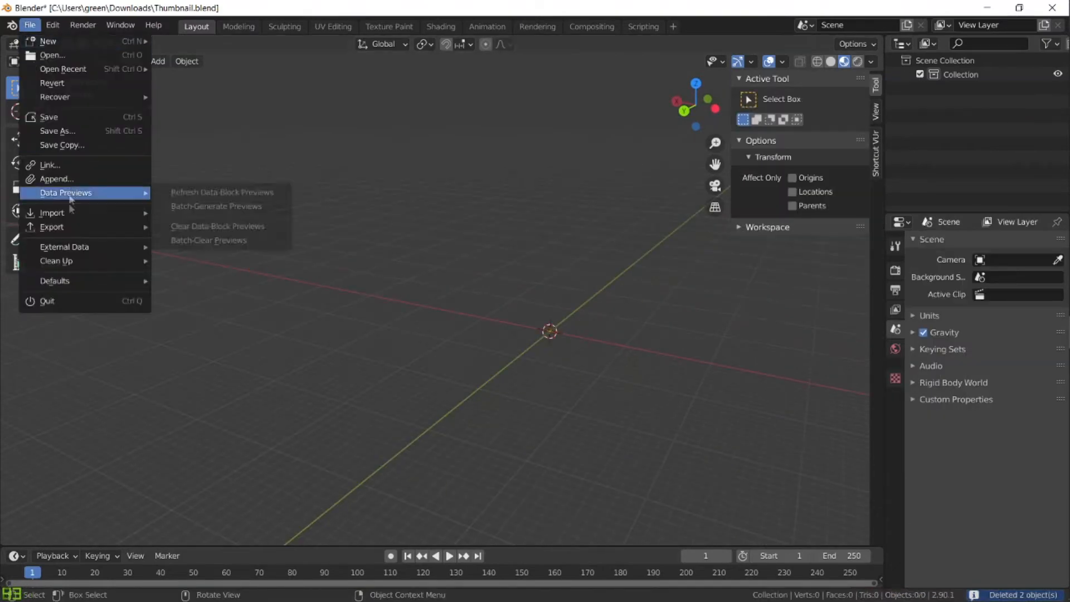
mouse_move(56, 211)
click(212, 349)
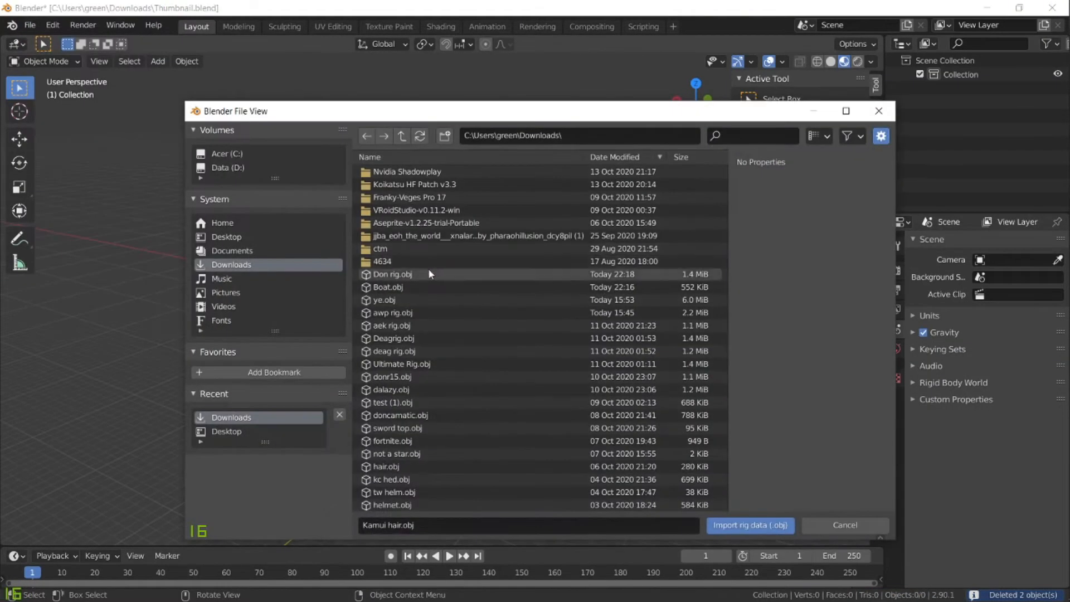
click(390, 273)
click(750, 524)
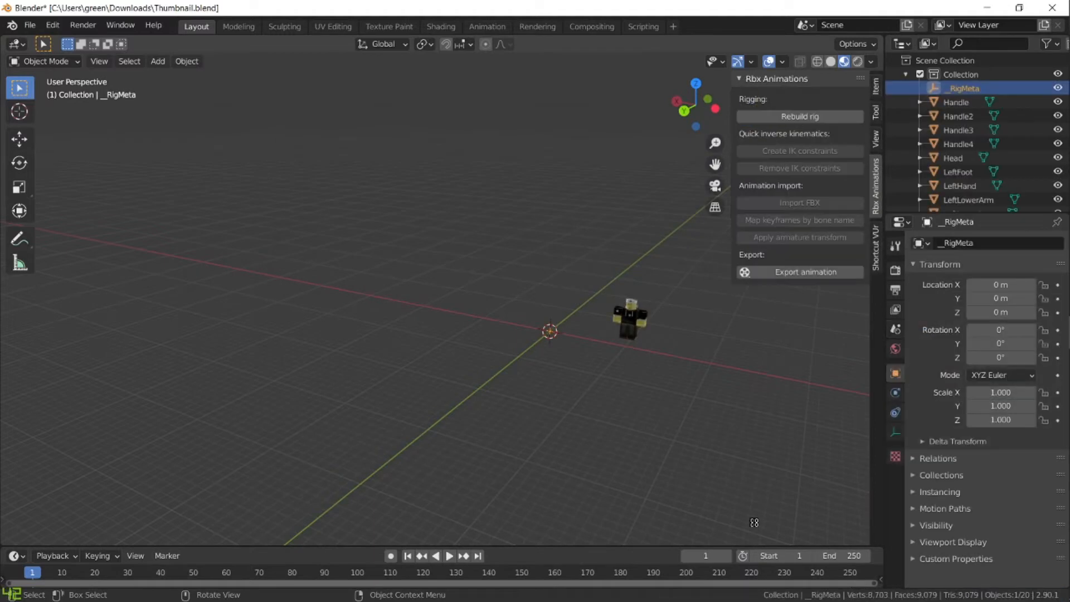
- Try rendered viewport shading on the imported character and return to material preview
scroll(497, 394, up, 6)
shift+middle_drag(682, 396, 532, 373)
click(518, 342)
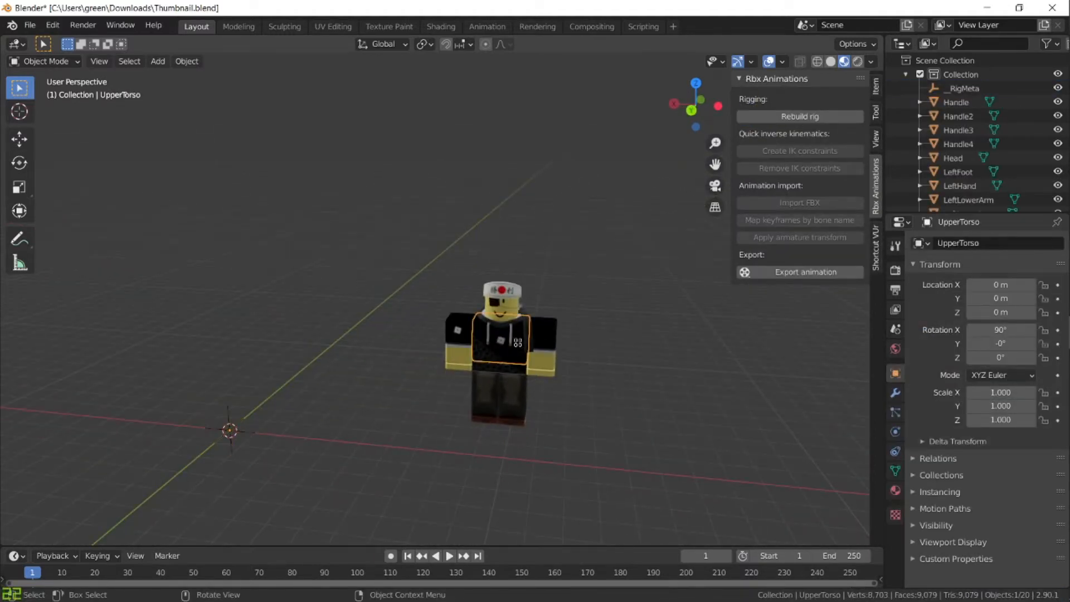
scroll(537, 347, up, 2)
key(z)
click(544, 268)
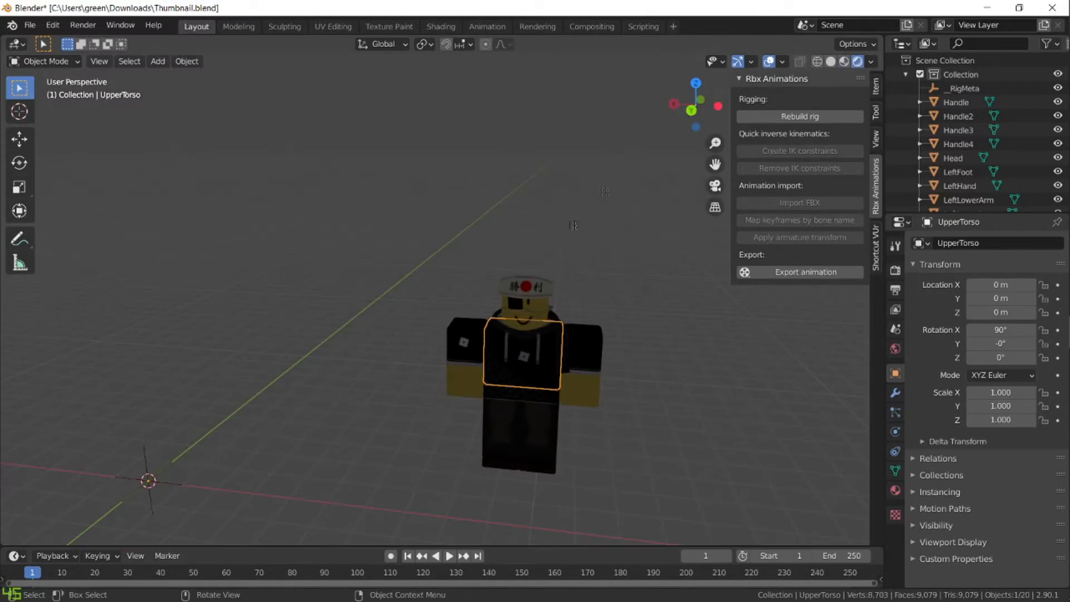
click(843, 61)
- Select all the character's body parts and accessories and set their origins to their geometry
drag(419, 192, 660, 488)
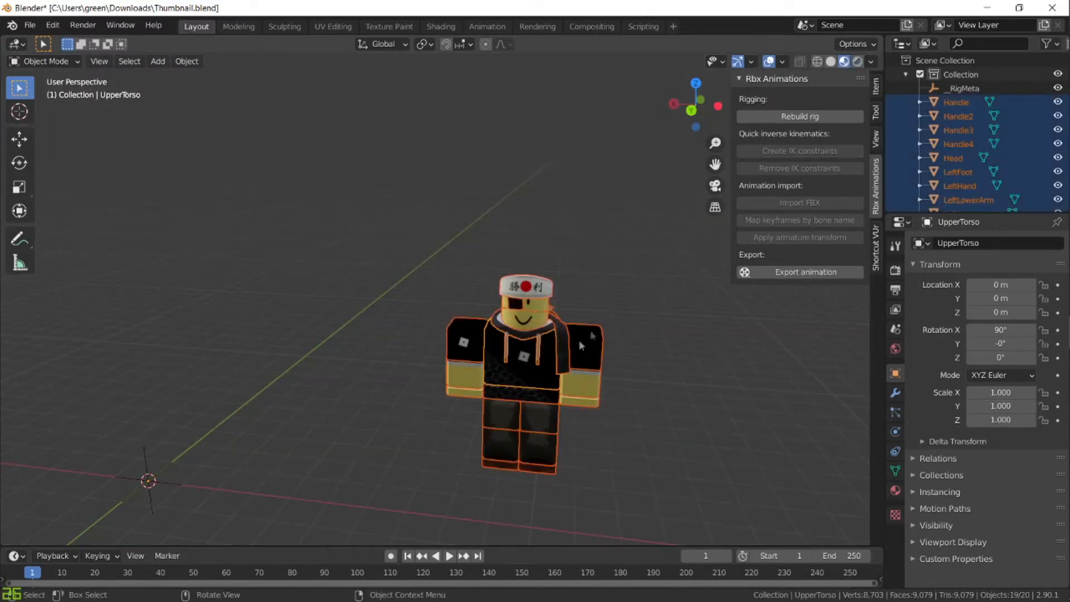
right_click(573, 345)
mouse_move(573, 346)
click(677, 358)
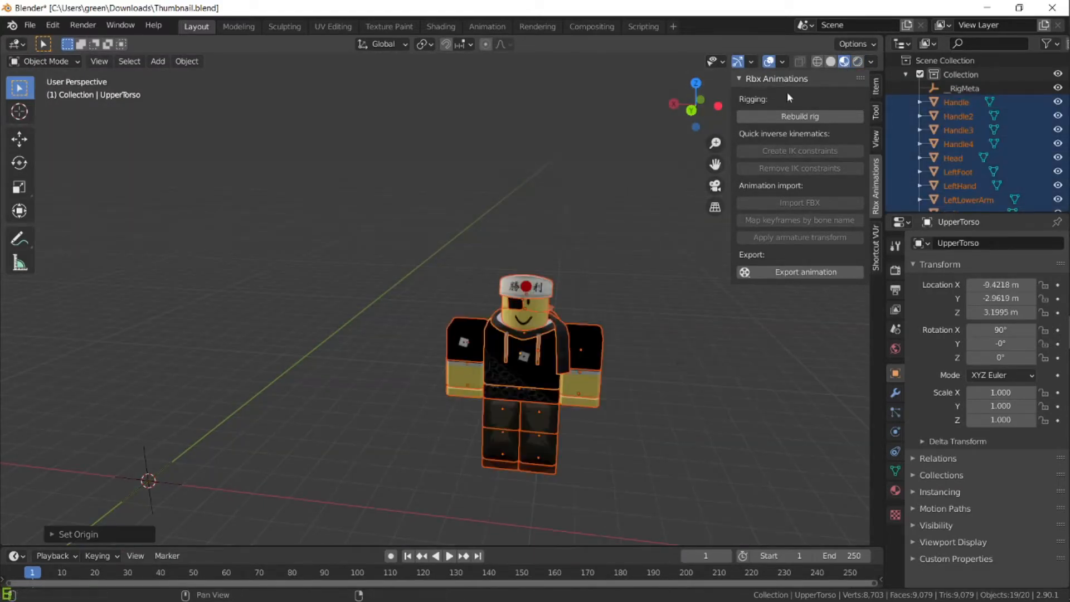
- Rebuild the character's rig with the Rbx Animations add-on to generate its armature
click(796, 119)
click(793, 161)
middle_drag(507, 329, 503, 348)
click(694, 111)
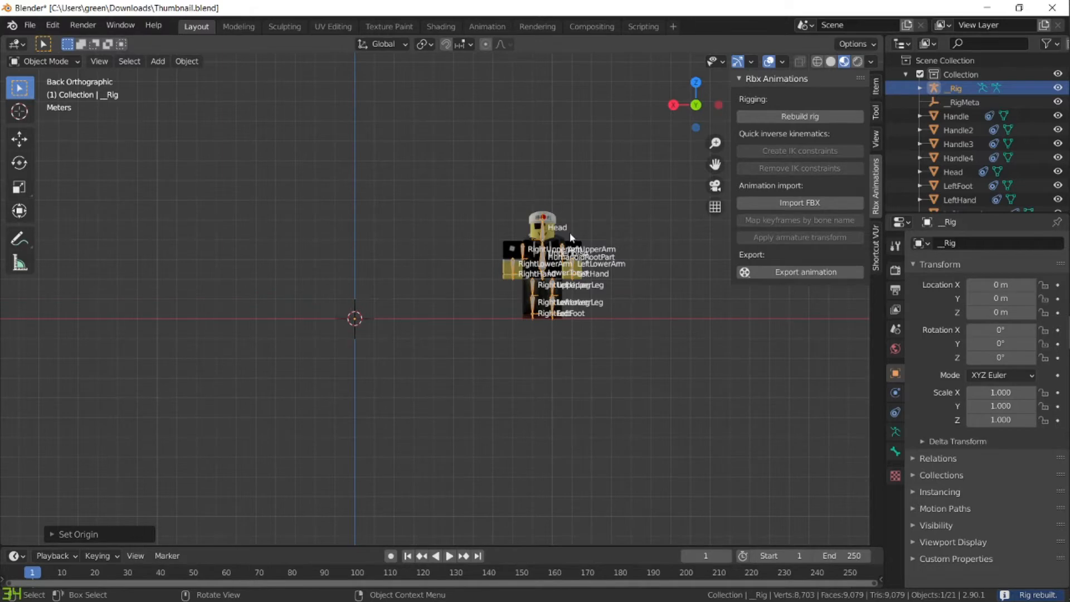
middle_drag(570, 238, 398, 263)
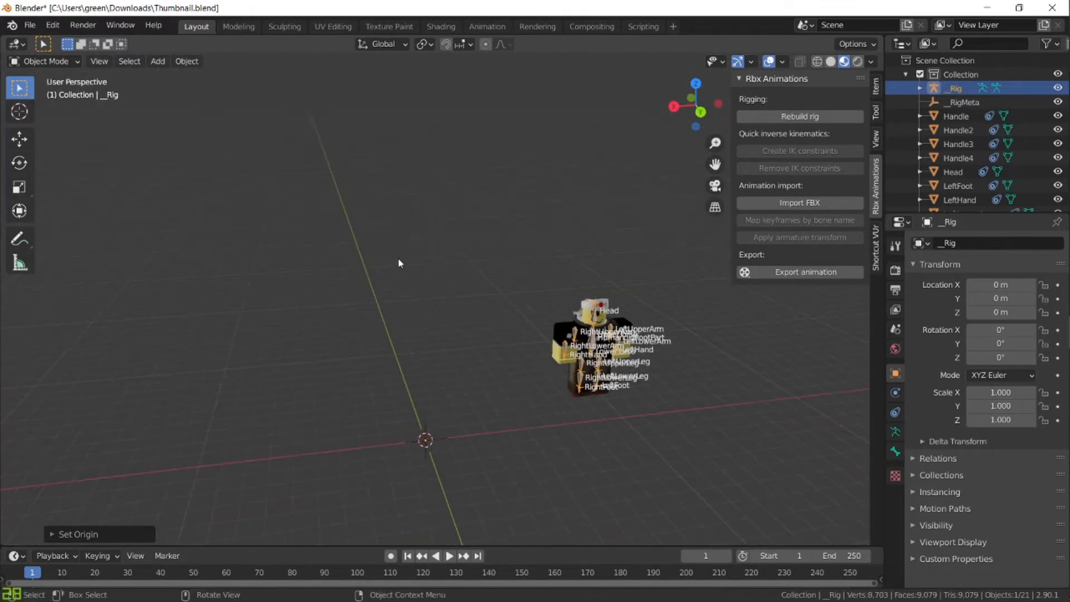
scroll(398, 290, up, 3)
click(30, 24)
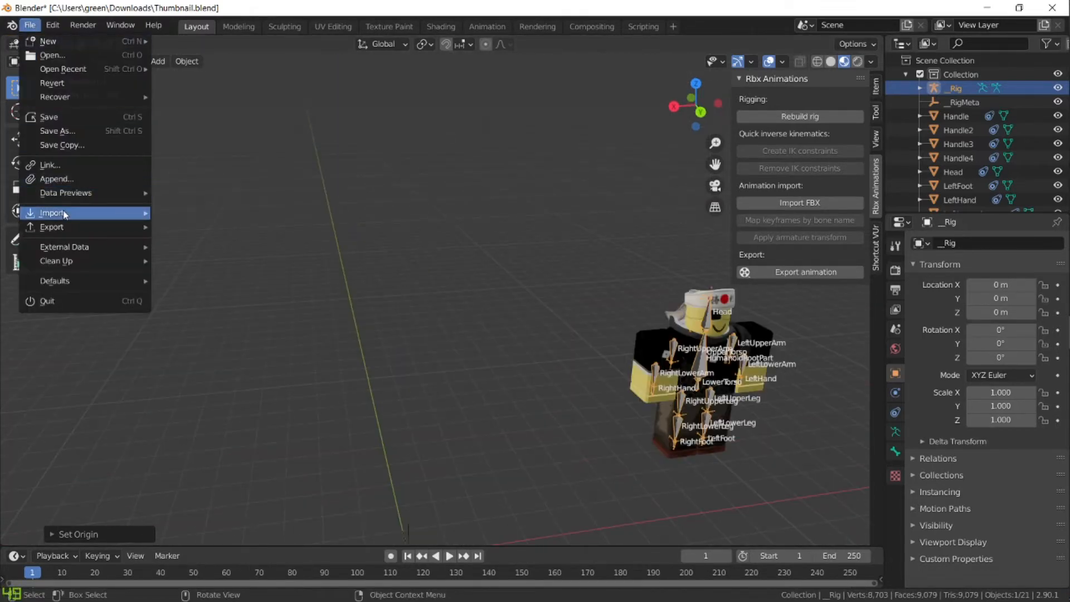
mouse_move(64, 214)
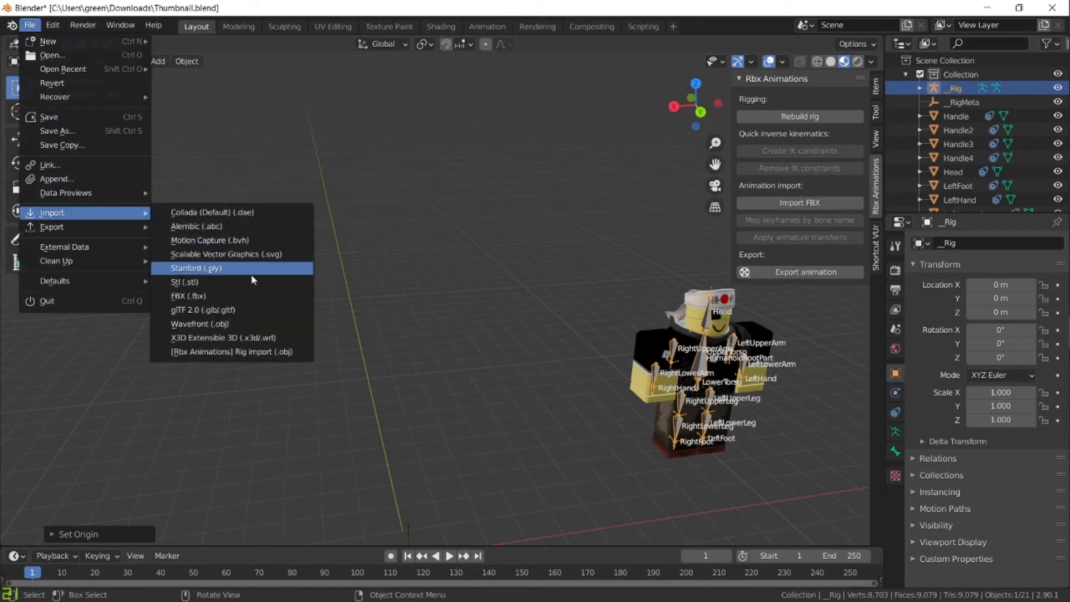
click(241, 335)
key(Escape)
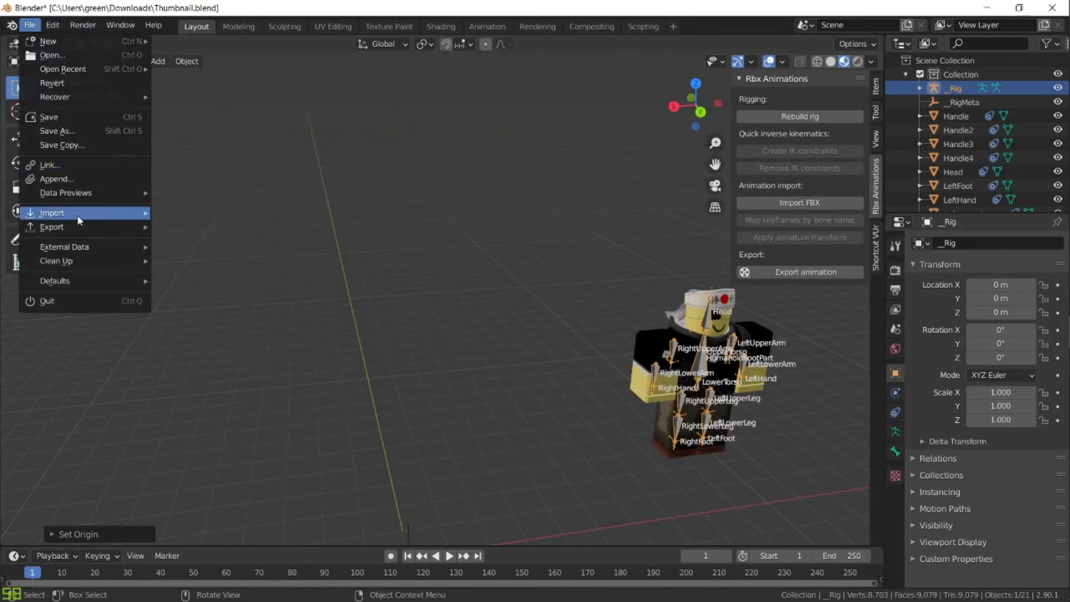
- Import Boat.obj from the Downloads folder as a Wavefront OBJ
mouse_move(76, 215)
click(233, 322)
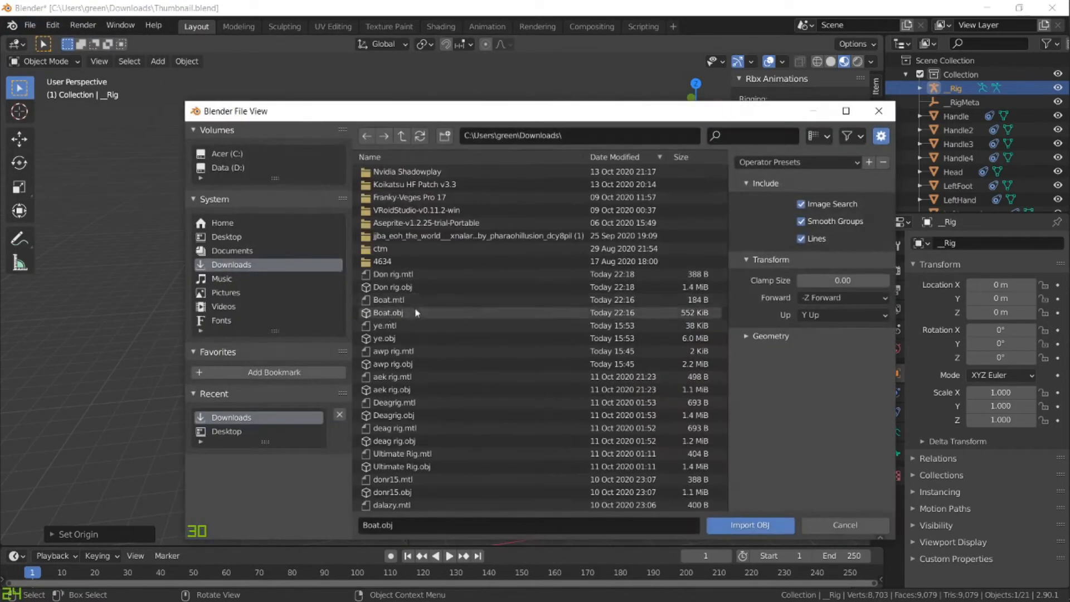
click(420, 312)
click(750, 525)
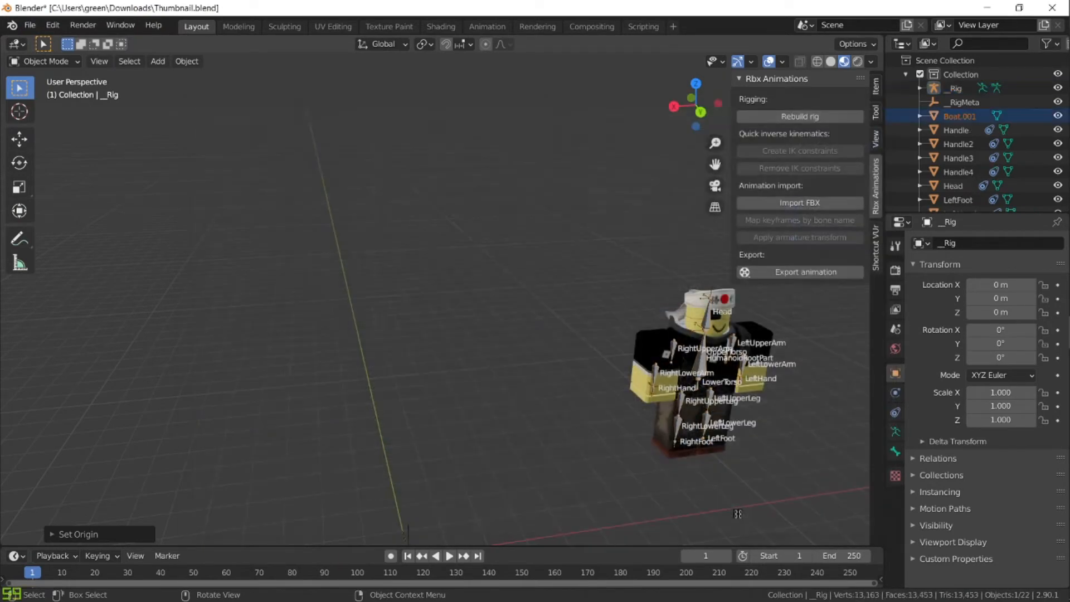
- Move the boat's geometry to its origin with Set Origin and deselect it
click(226, 381)
right_click(226, 381)
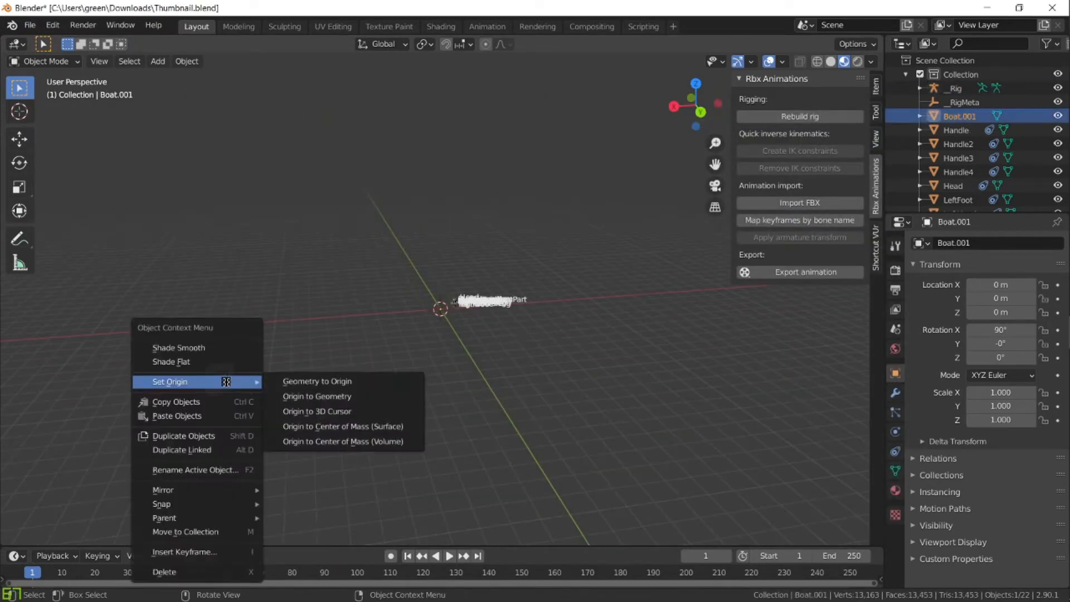
click(341, 380)
click(549, 374)
scroll(556, 379, up, 10)
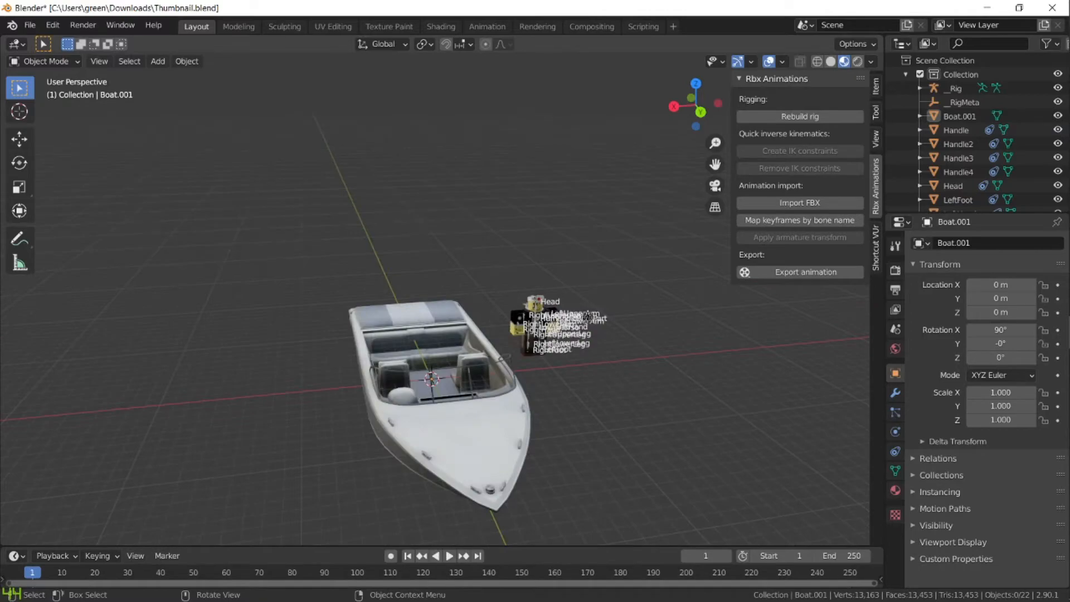
- Examine the boat and the rigged character beside it from several angles and close up
middle_drag(567, 346, 489, 343)
scroll(489, 342, up, 4)
mouse_move(356, 390)
shift+middle_down()
mouse_move(393, 309)
mouse_move(385, 304)
mouse_move(589, 305)
mouse_move(339, 275)
mouse_move(530, 293)
mouse_move(502, 329)
mouse_move(292, 331)
mouse_move(334, 329)
mouse_move(312, 335)
mouse_move(363, 312)
shift+middle_up()
scroll(338, 274, down, 4)
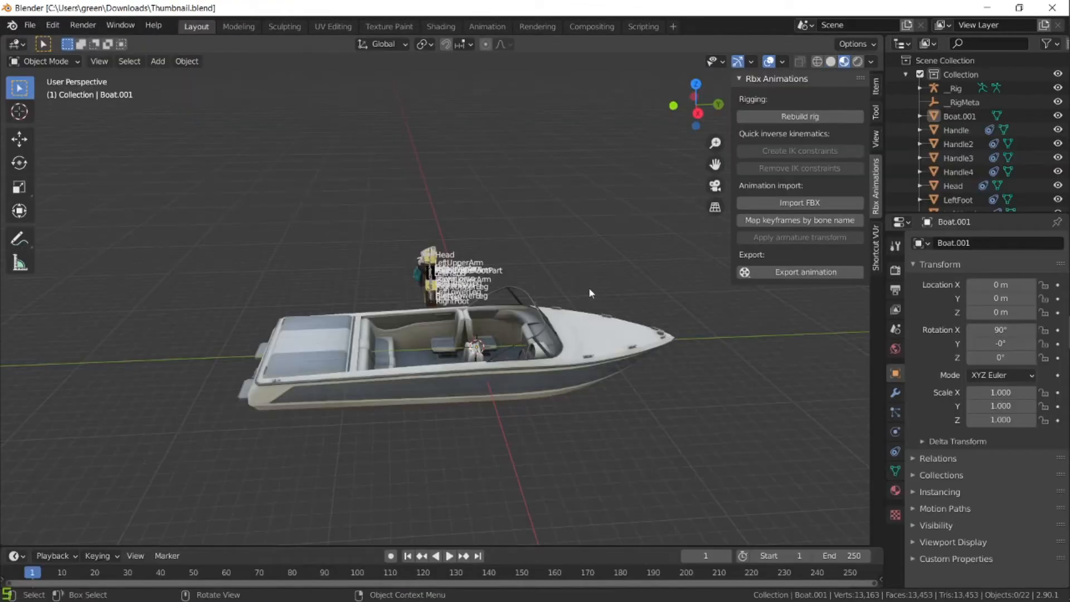
middle_drag(589, 288, 414, 283)
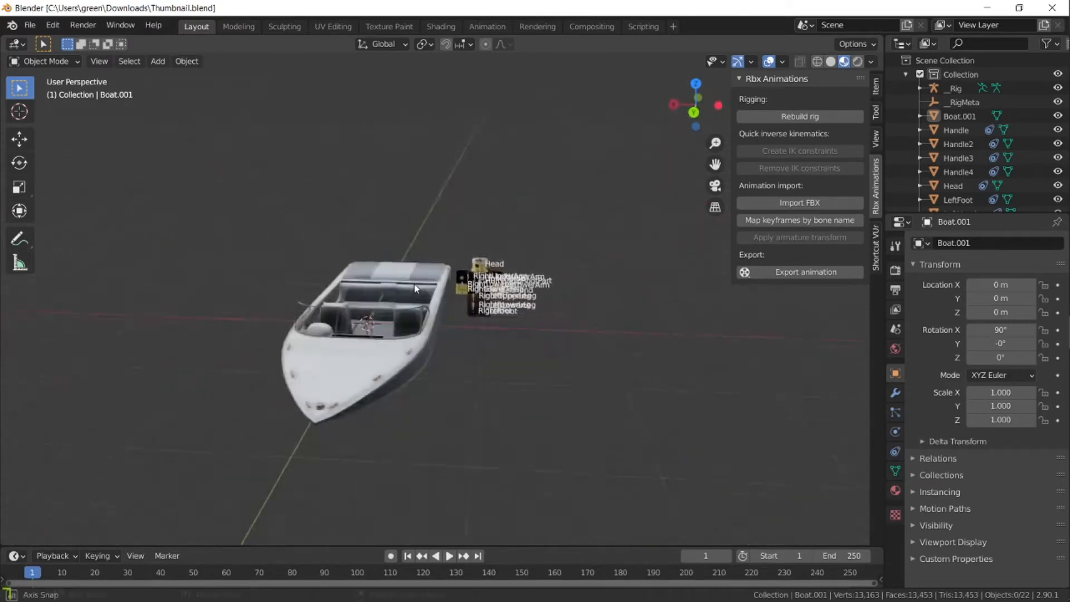
scroll(414, 284, up, 9)
middle_drag(547, 235, 478, 227)
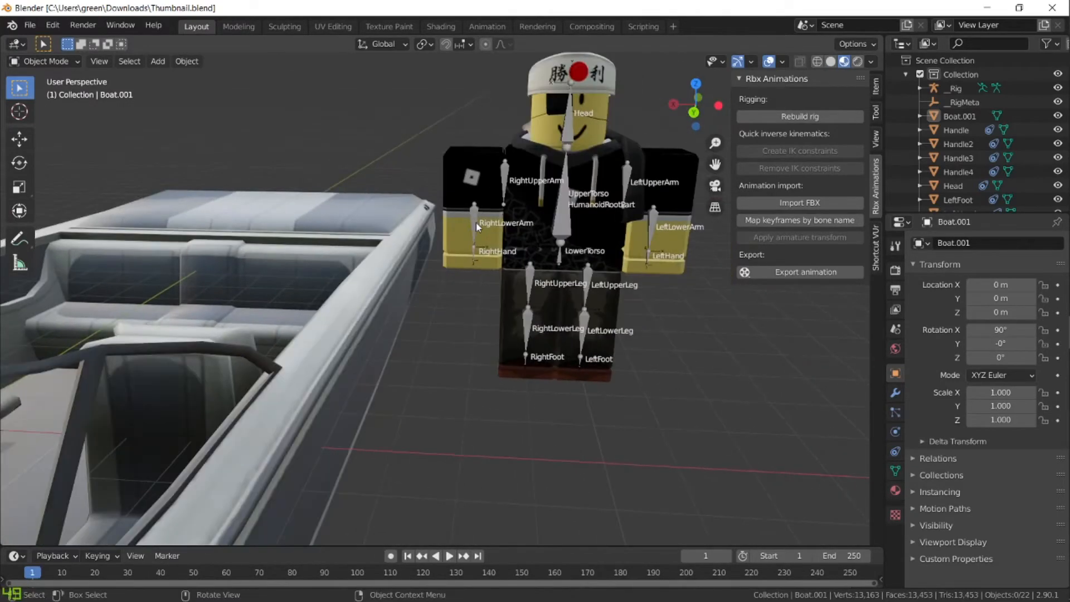
- Open the Shading workspace and delete the Principled BSDF node from the character's Doncamatic1Mtl.001 material
shift+middle_drag(477, 173, 468, 190)
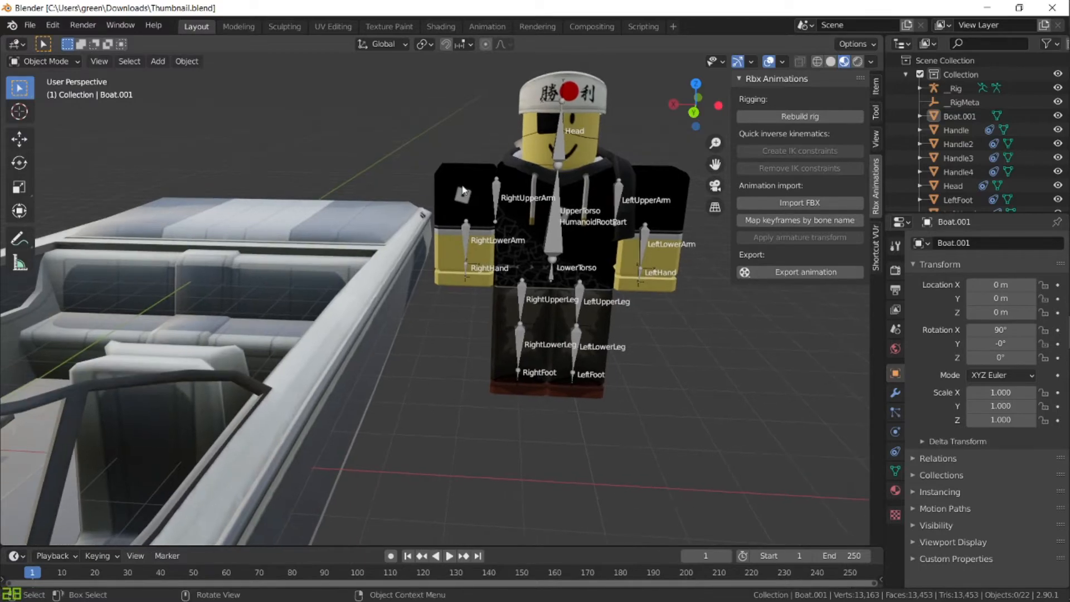
click(441, 26)
middle_drag(514, 119, 357, 140)
shift+middle_drag(357, 139, 278, 184)
scroll(279, 184, up, 4)
scroll(500, 450, down, 1)
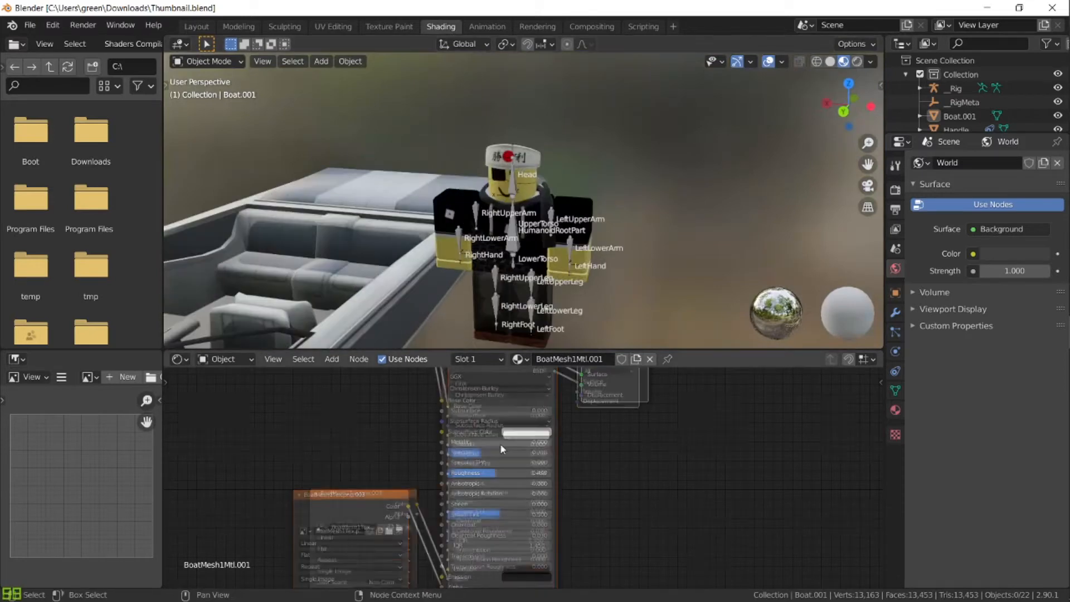
scroll(502, 449, down, 2)
scroll(527, 403, down, 1)
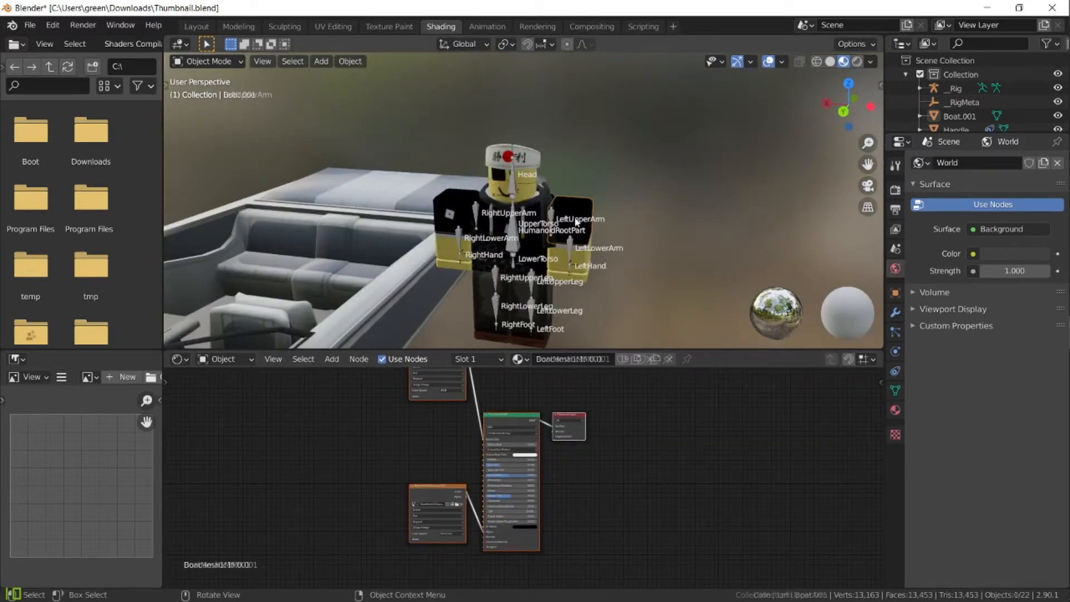
scroll(502, 443, up, 4)
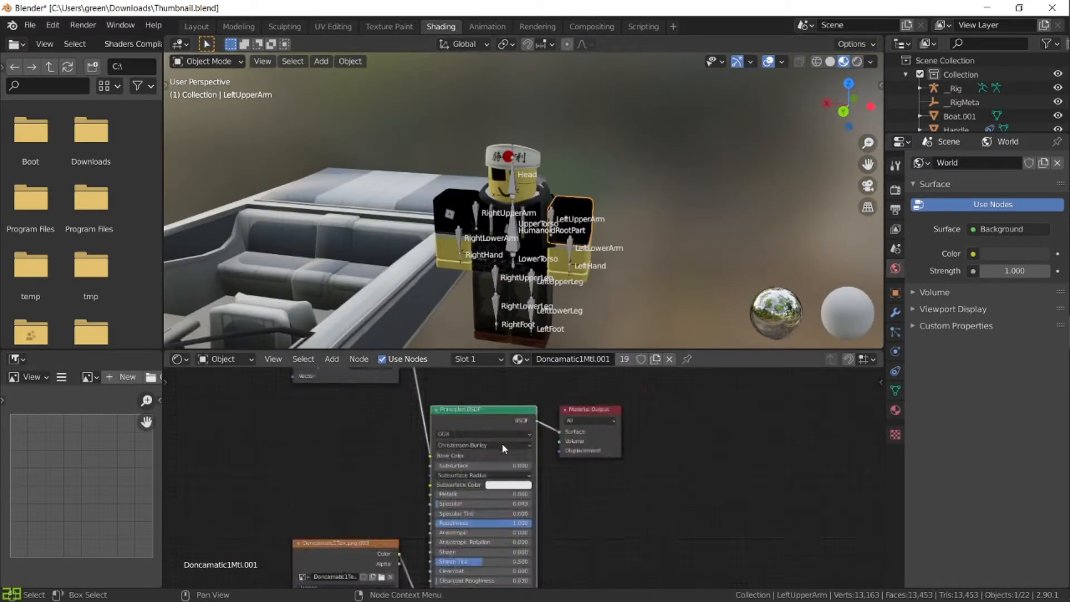
scroll(501, 443, down, 3)
key(x)
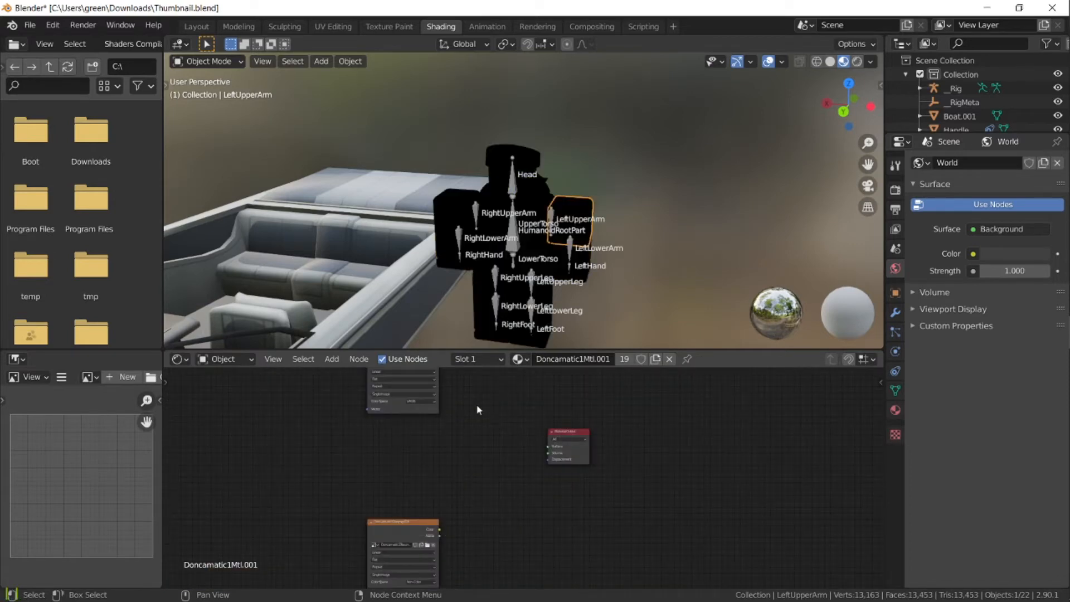
- Add an Emission node to the character's material, linking the image texture's Color into it and its output to the Material Output's Surface
click(478, 409)
text(em)
key(Return)
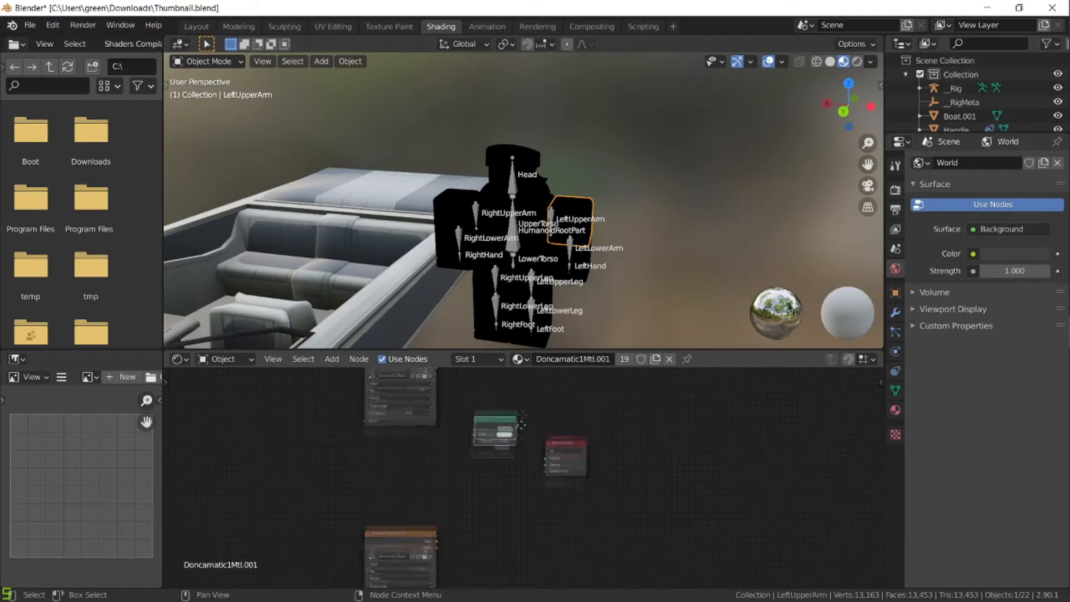
middle_drag(523, 411, 510, 486)
drag(403, 426, 394, 437)
scroll(393, 436, up, 2)
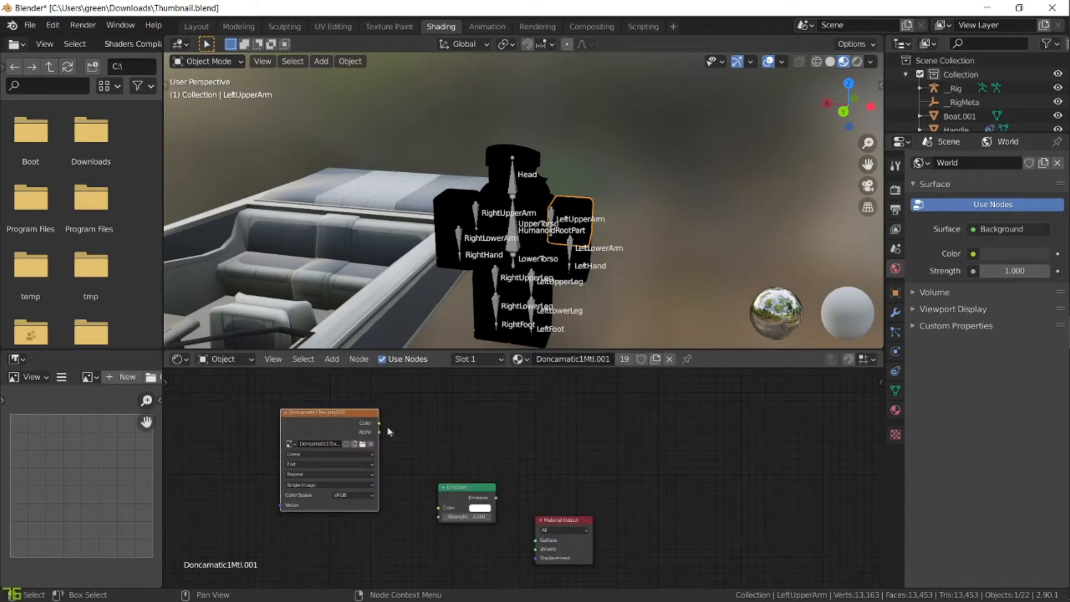
middle_drag(496, 518, 460, 477)
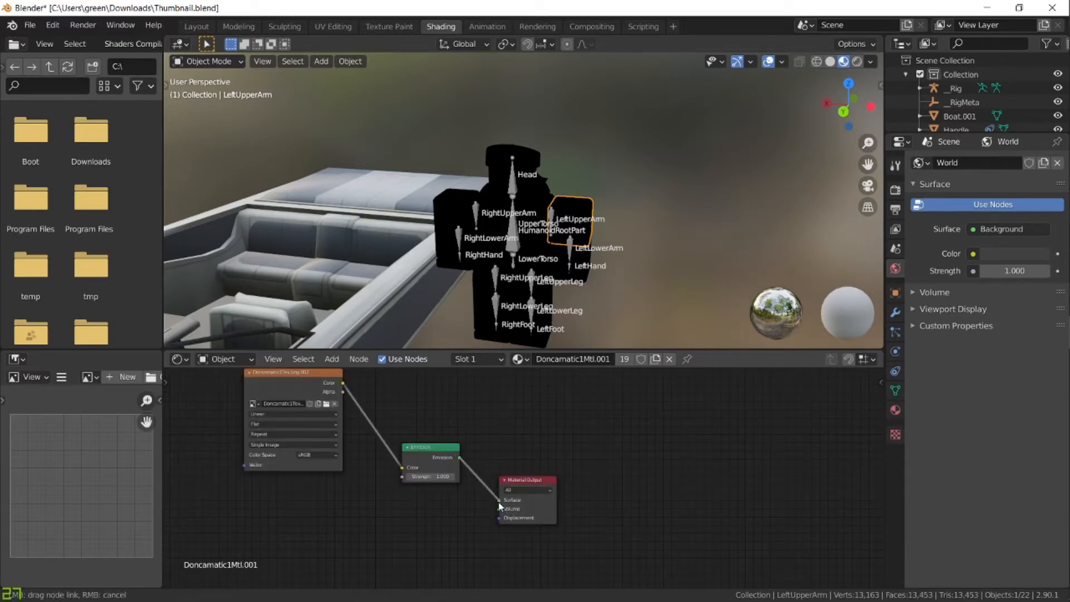
drag(499, 505, 499, 500)
- Deselect the character and examine its new emission shading up close and beside the boat
middle_drag(506, 257, 506, 226)
scroll(506, 226, up, 3)
middle_drag(430, 215, 853, 204)
middle_drag(563, 198, 688, 195)
scroll(688, 196, down, 3)
click(688, 195)
middle_drag(423, 167, 550, 162)
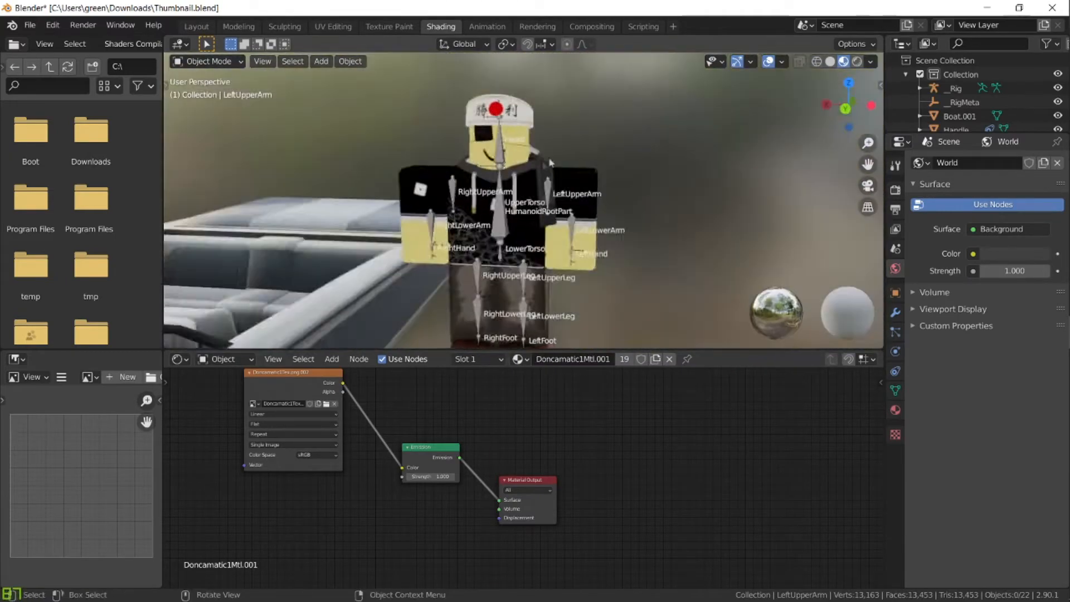
scroll(435, 187, down, 4)
shift+middle_drag(401, 237, 430, 194)
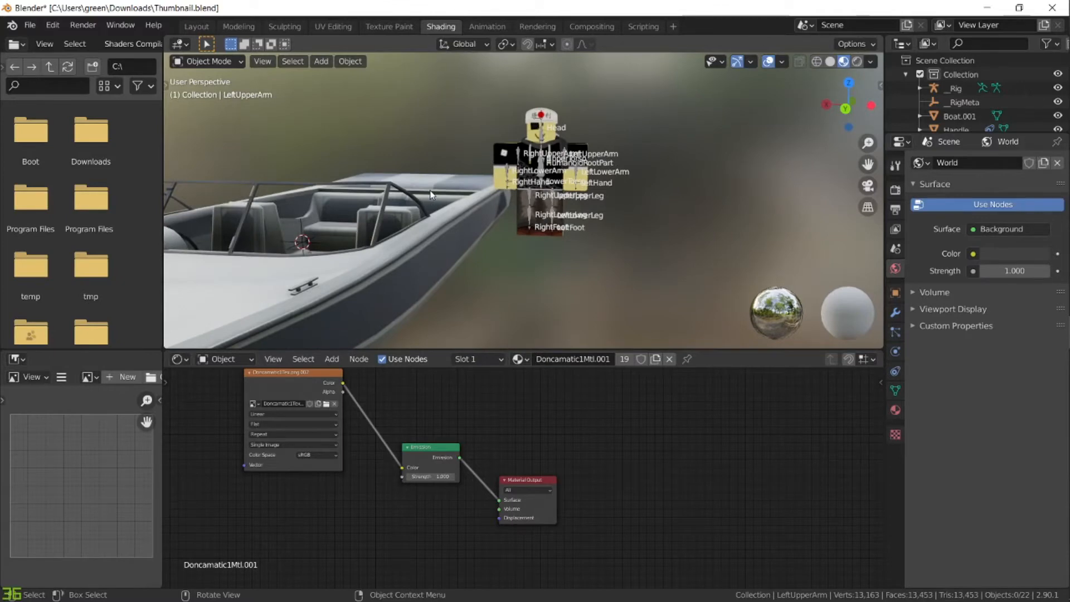
- Replace the boat material's Principled BSDF with an Emission node linked between the image texture's Color and the Material Output's Surface
click(432, 212)
key(x)
key(shift+a)
click(413, 444)
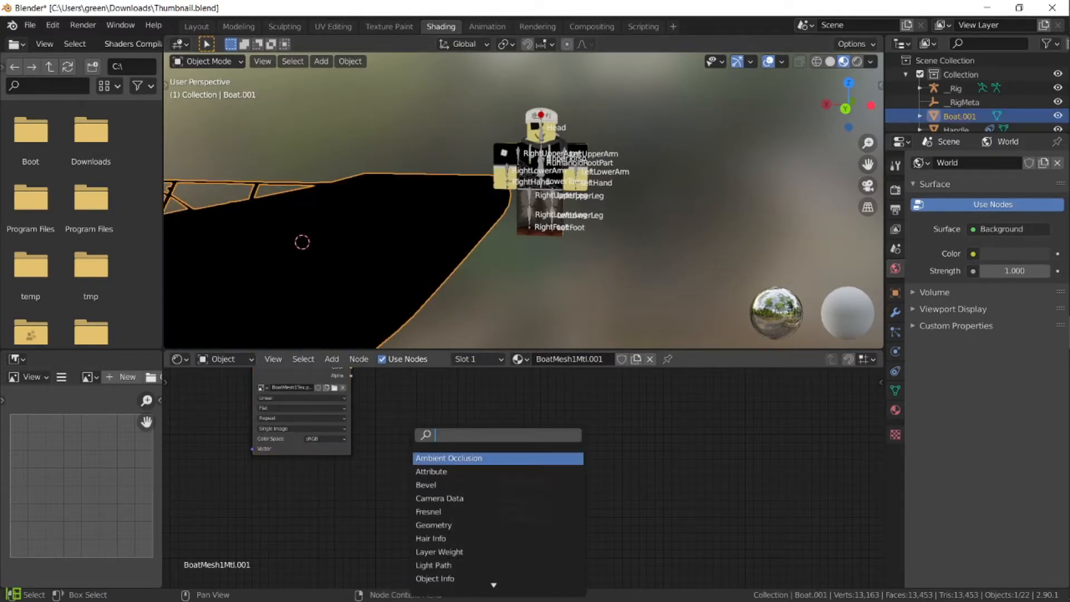
text(em)
key(Return)
middle_drag(413, 446, 413, 467)
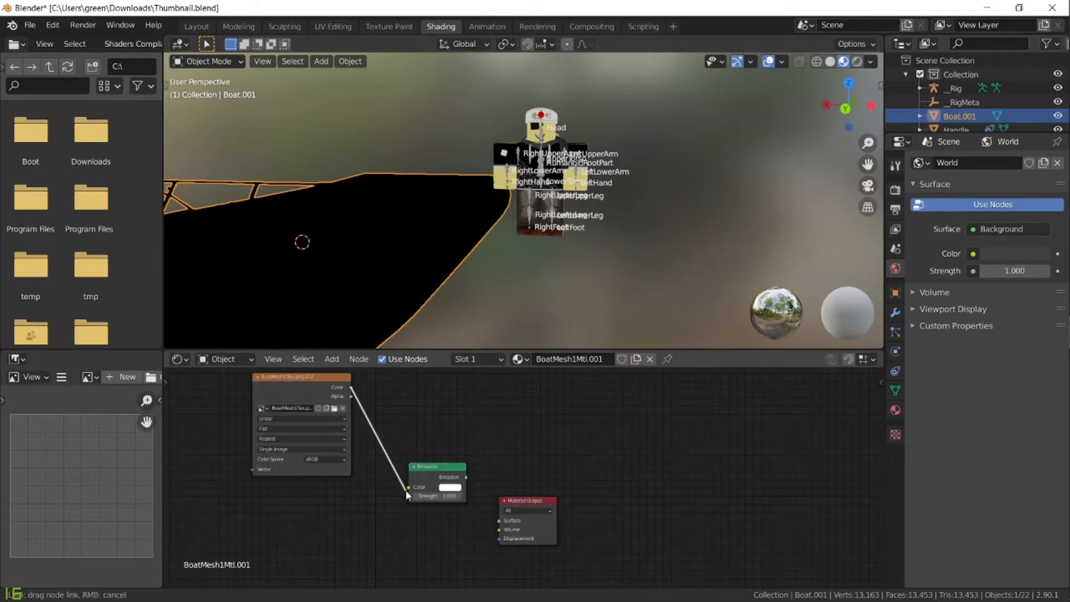
drag(497, 525, 499, 520)
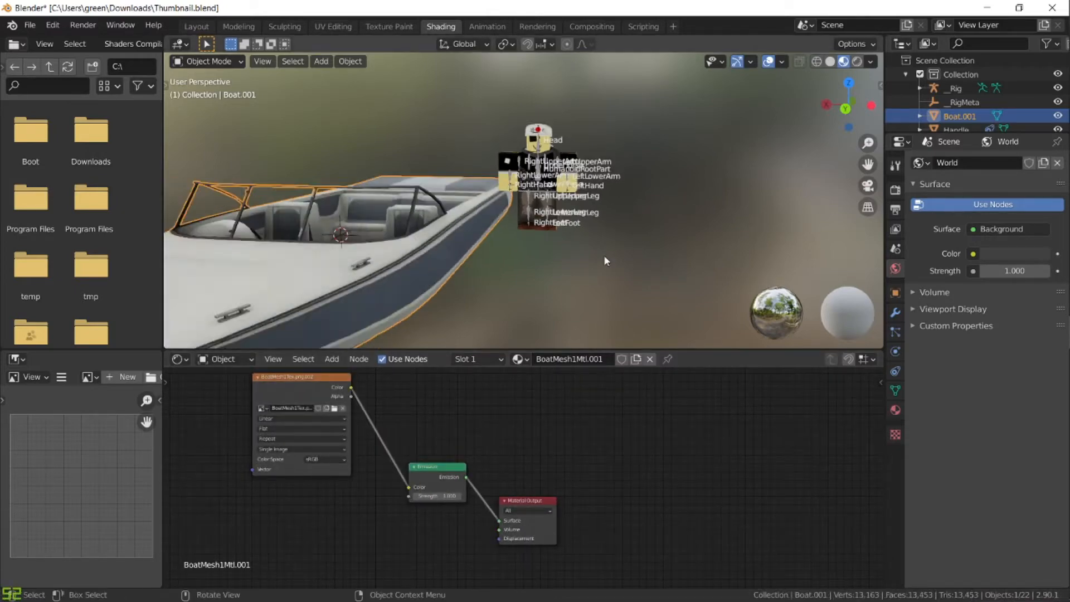
- Deselect the boat, return to the Layout workspace and add a camera in the front orthographic view
scroll(603, 256, down, 4)
middle_drag(604, 256, 312, 140)
click(647, 269)
click(197, 27)
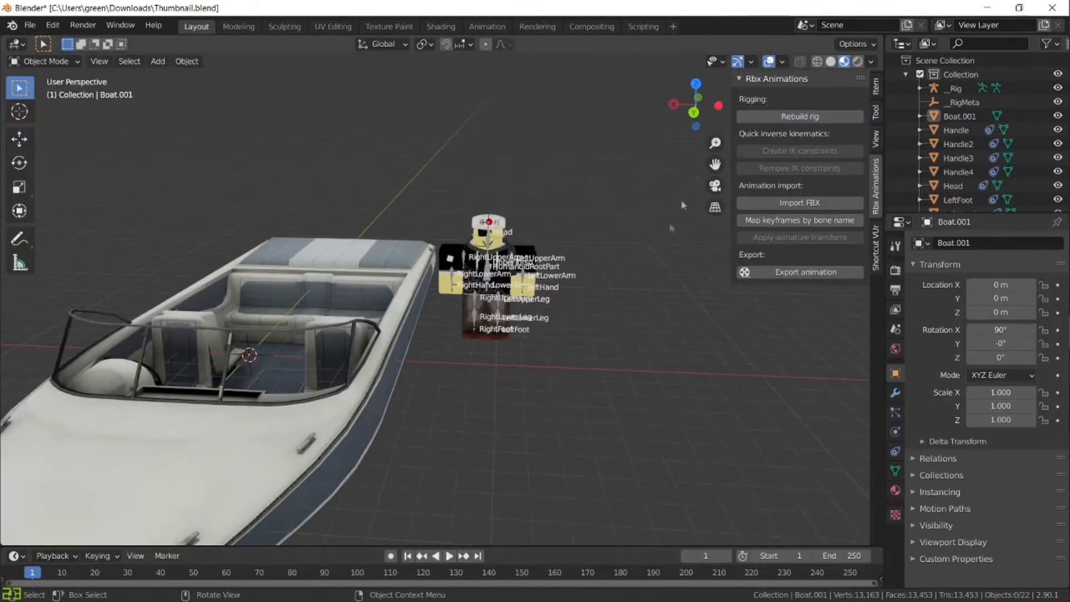
click(709, 97)
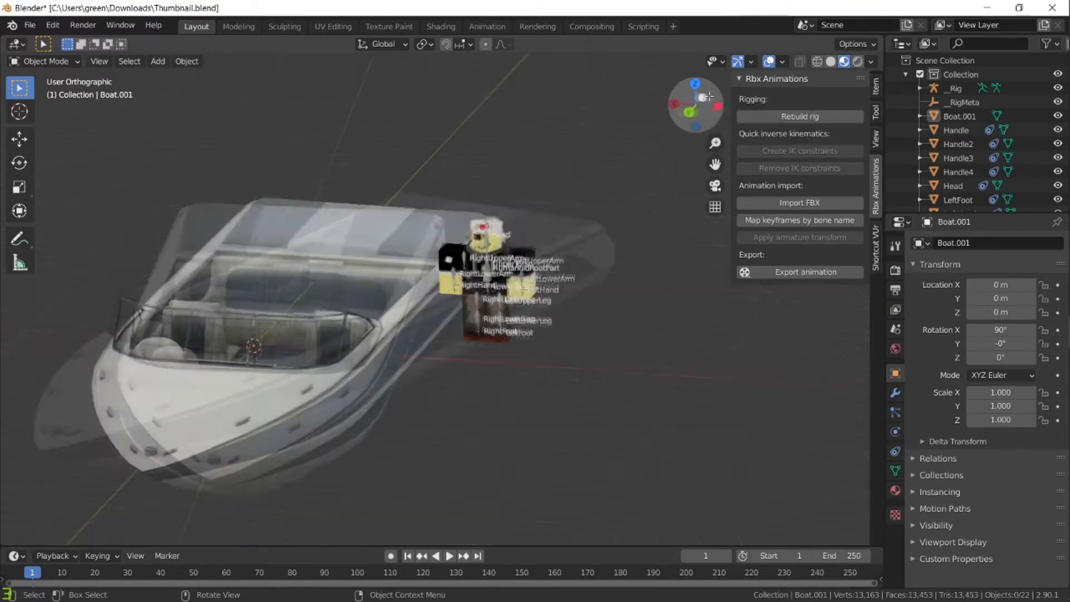
key(shift+a)
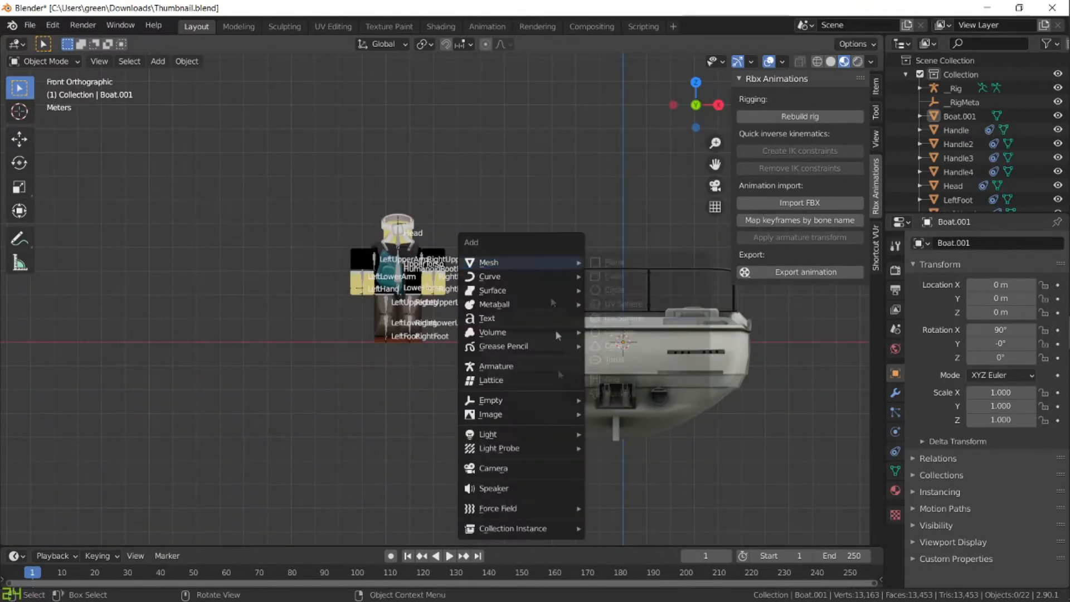
click(538, 474)
- Hide the sidebar, split the 3D viewport into two side by side and show the camera view in the second one
shift+middle_drag(692, 392, 576, 416)
key(n)
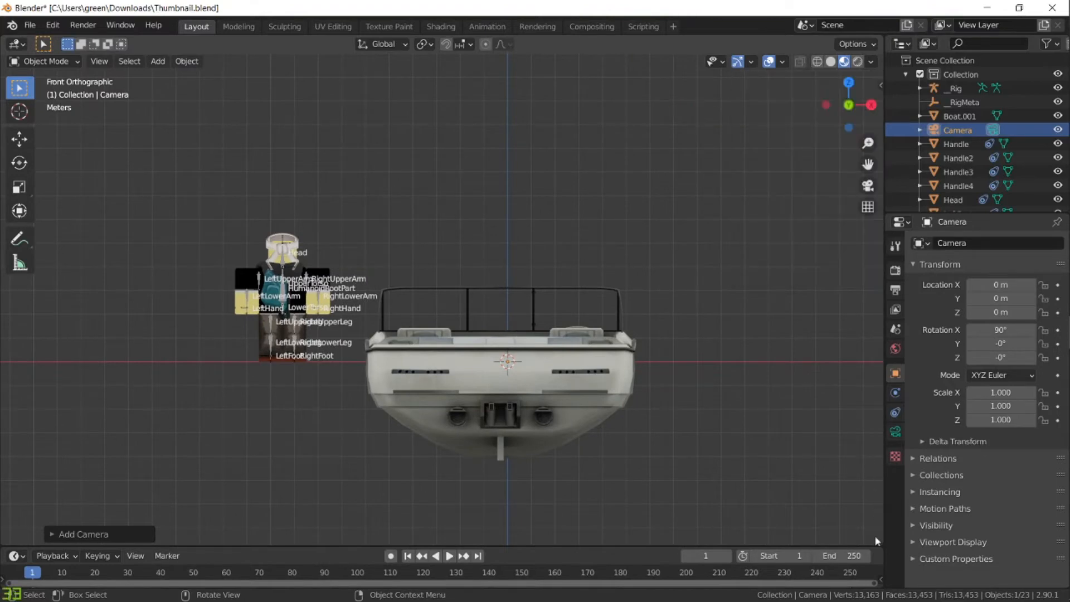
drag(879, 541, 555, 391)
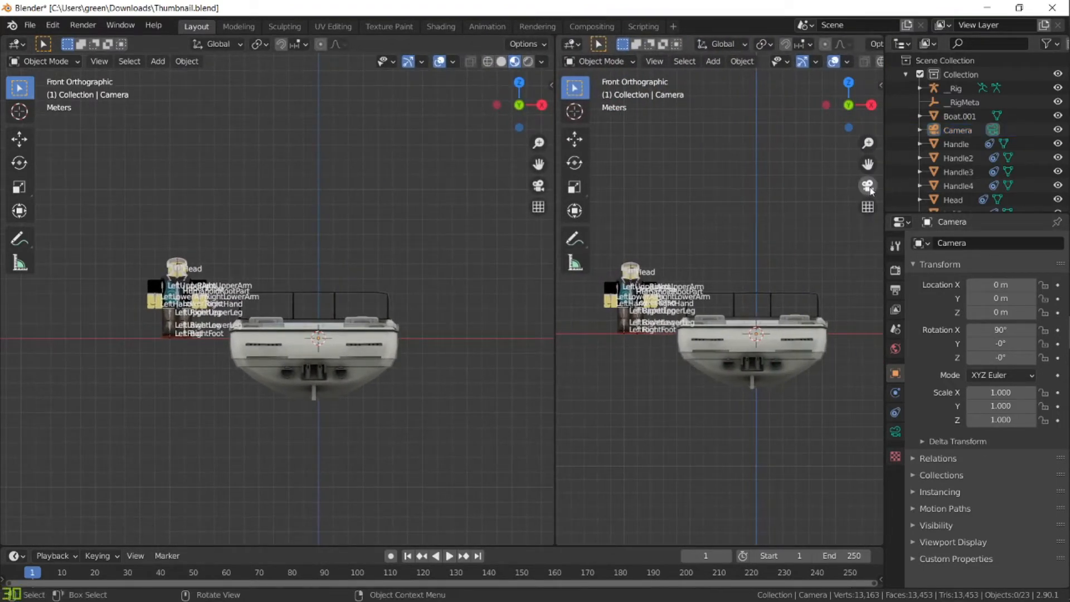
click(868, 186)
middle_drag(248, 353, 312, 385)
scroll(353, 398, up, 5)
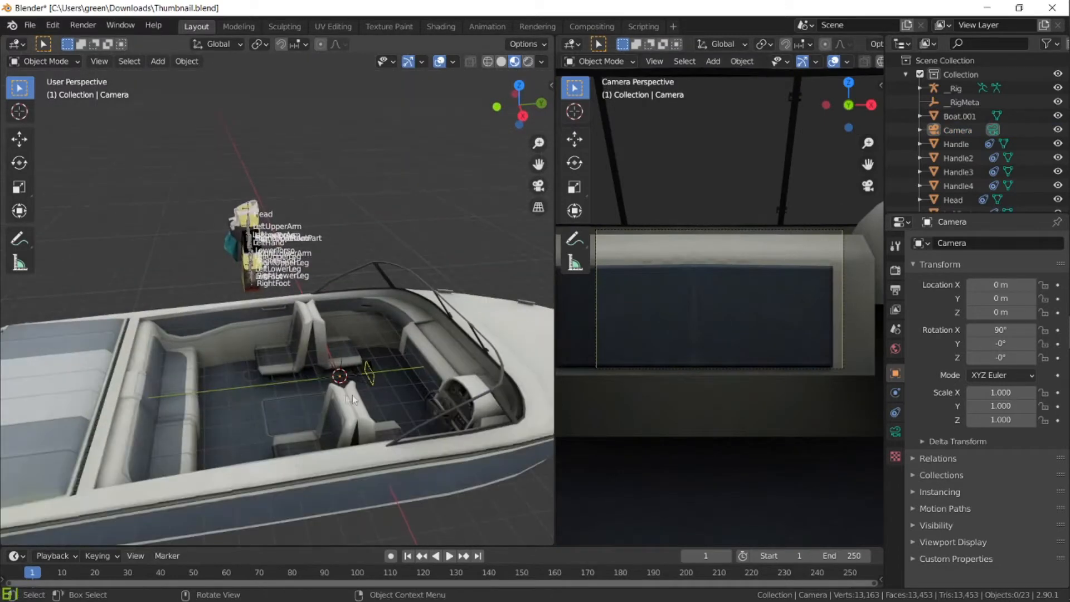
- Move the camera along the Y axis toward the boat's stern, to about -9.27 m
scroll(372, 381, down, 4)
key(g)
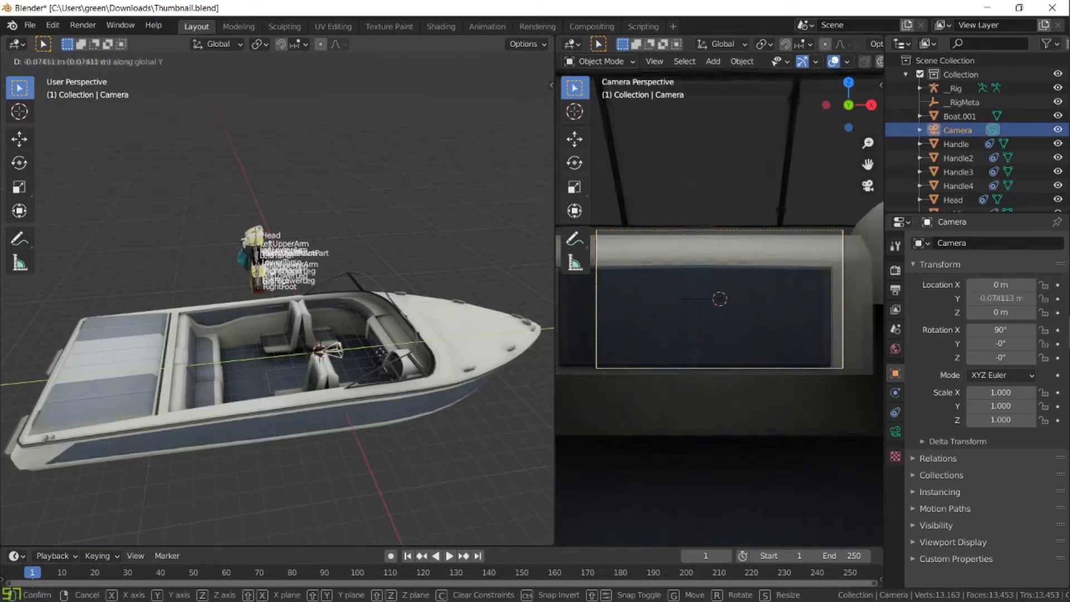
key(y)
click(242, 358)
- Switch to Chrome to check the Song Machine image in the "desole" search results, and return to Blender
key(alt+Tab)
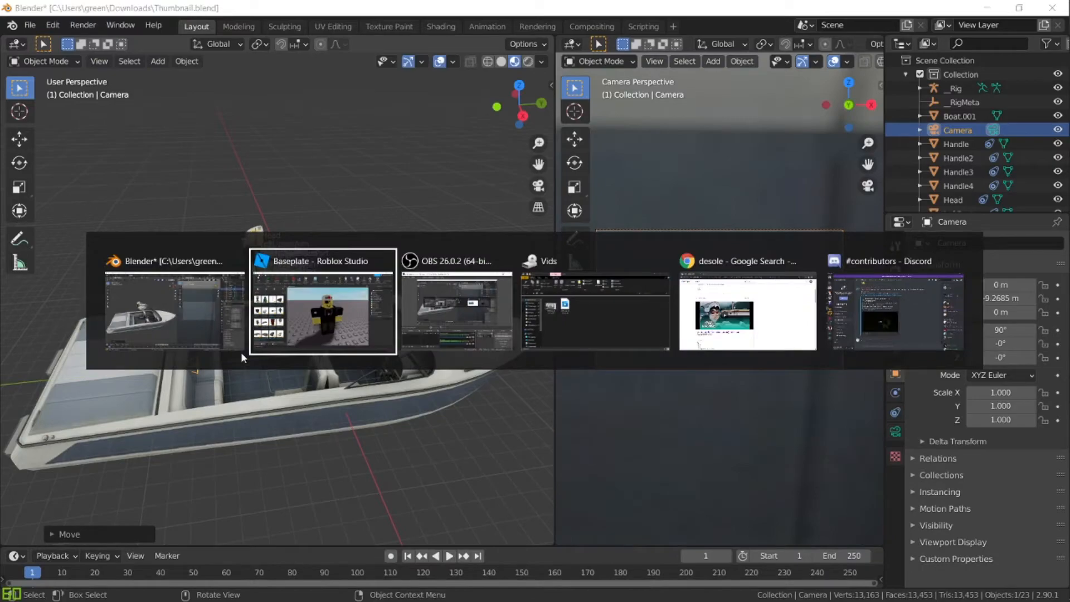
click(662, 260)
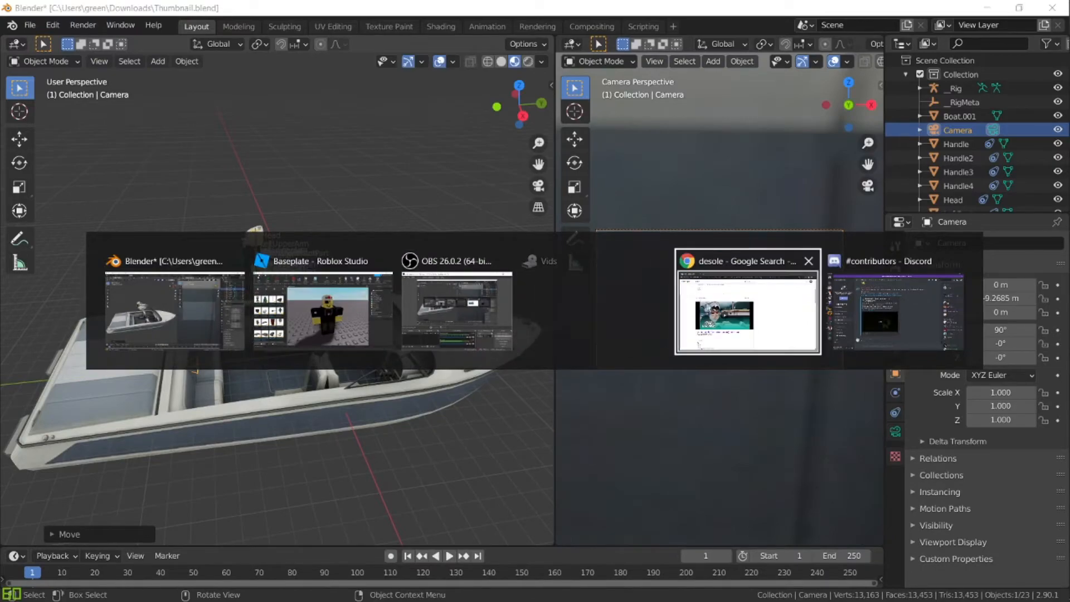
click(684, 327)
key(alt+Tab)
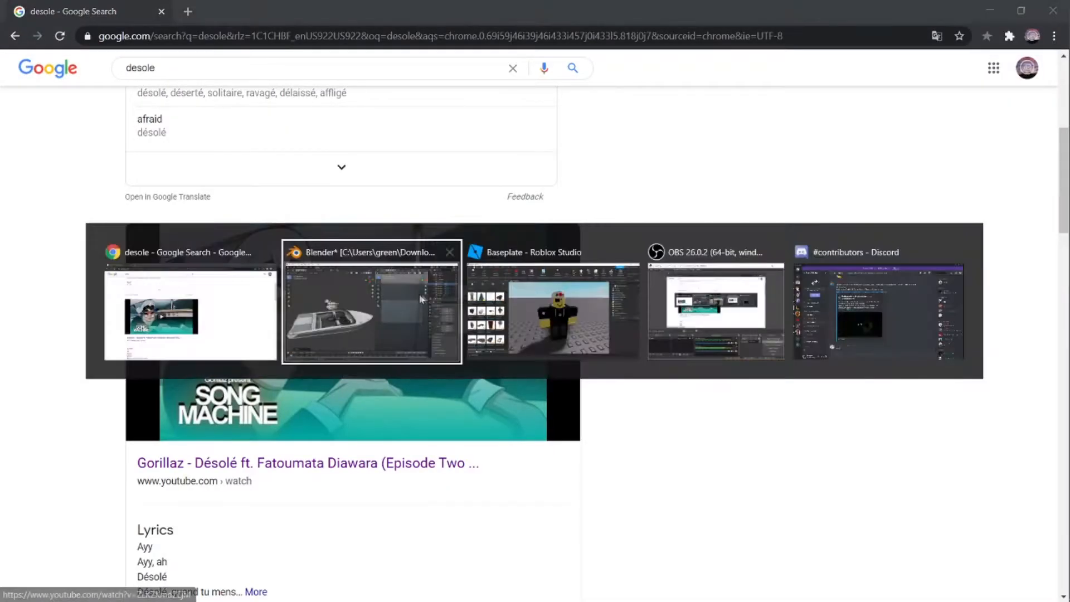
click(501, 111)
scroll(375, 315, up, 4)
shift+middle_drag(326, 454, 389, 317)
scroll(371, 381, down, 2)
middle_drag(372, 380, 358, 305)
key(KP_1)
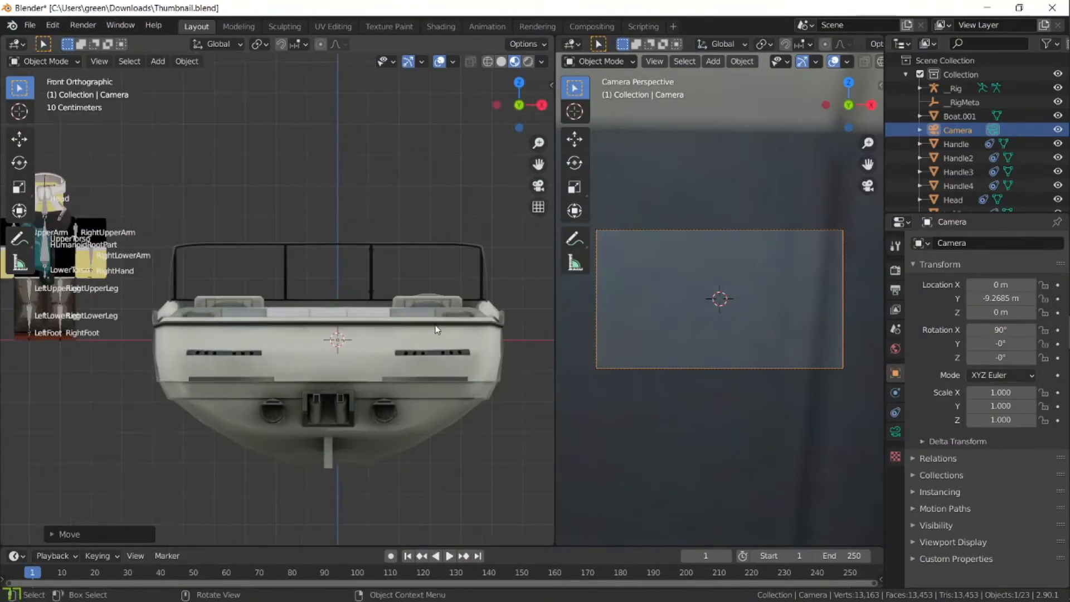
click(687, 236)
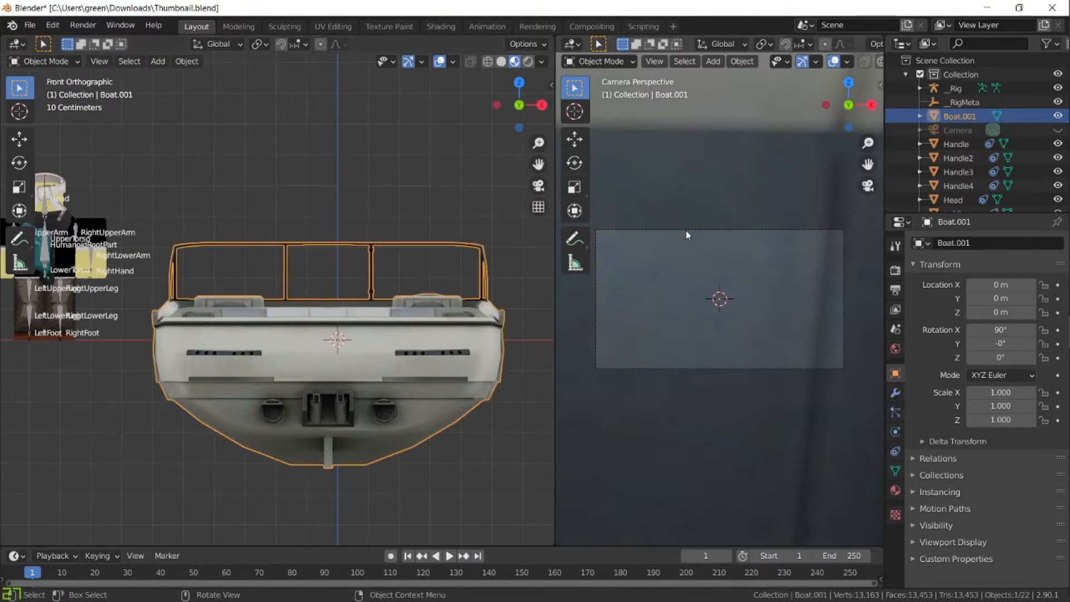
middle_drag(246, 298, 339, 393)
click(316, 288)
middle_drag(316, 290, 351, 337)
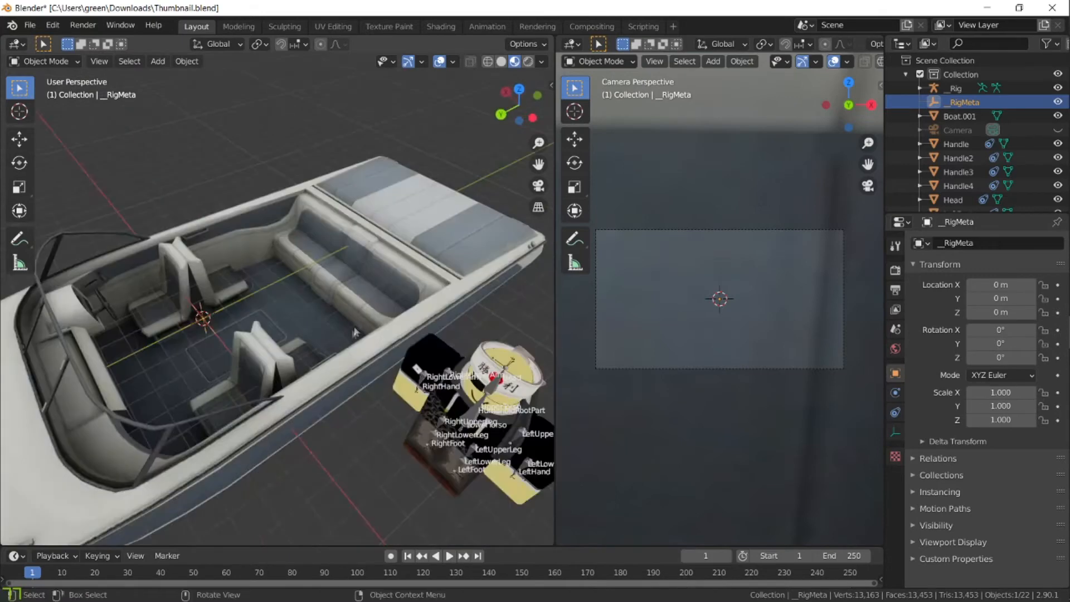
scroll(970, 154, down, 2)
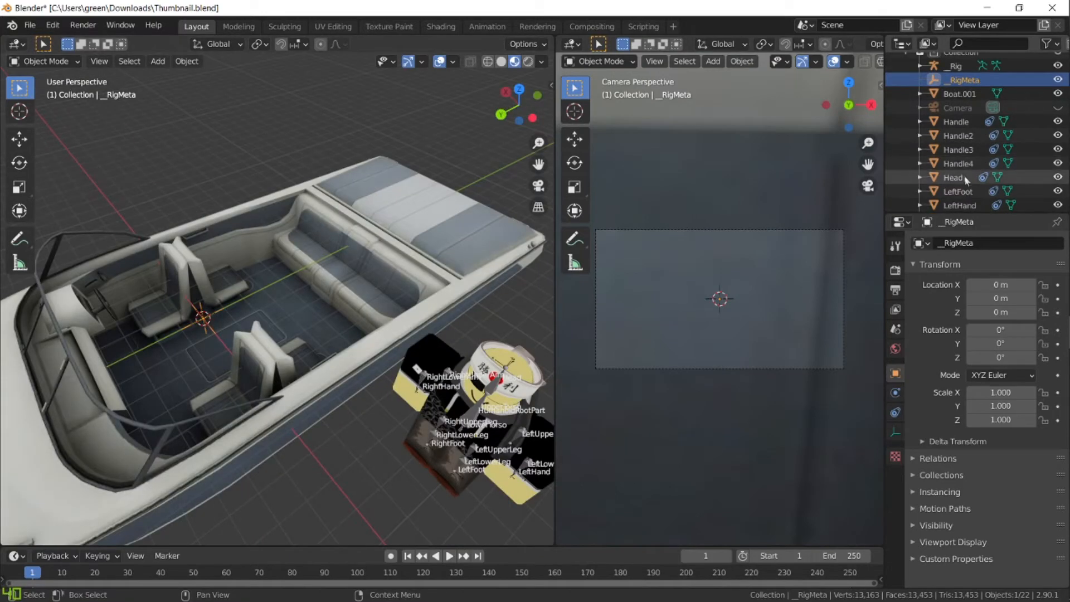
click(962, 112)
- Move the camera sideways and up in the front view, behind the seat nearest the character
middle_drag(502, 288, 334, 255)
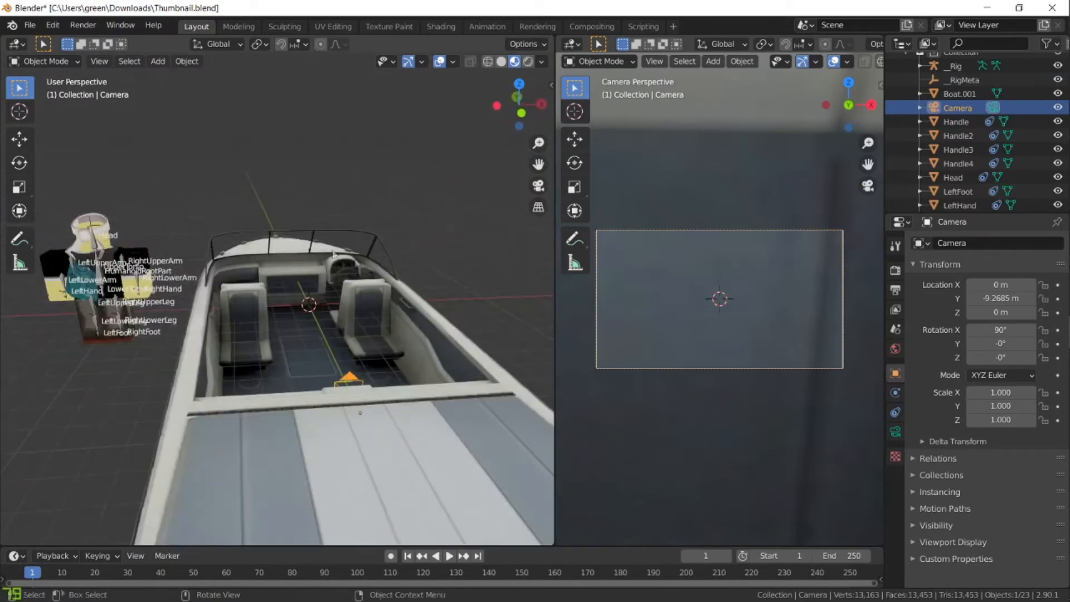
click(521, 111)
click(541, 104)
click(541, 104)
key(g)
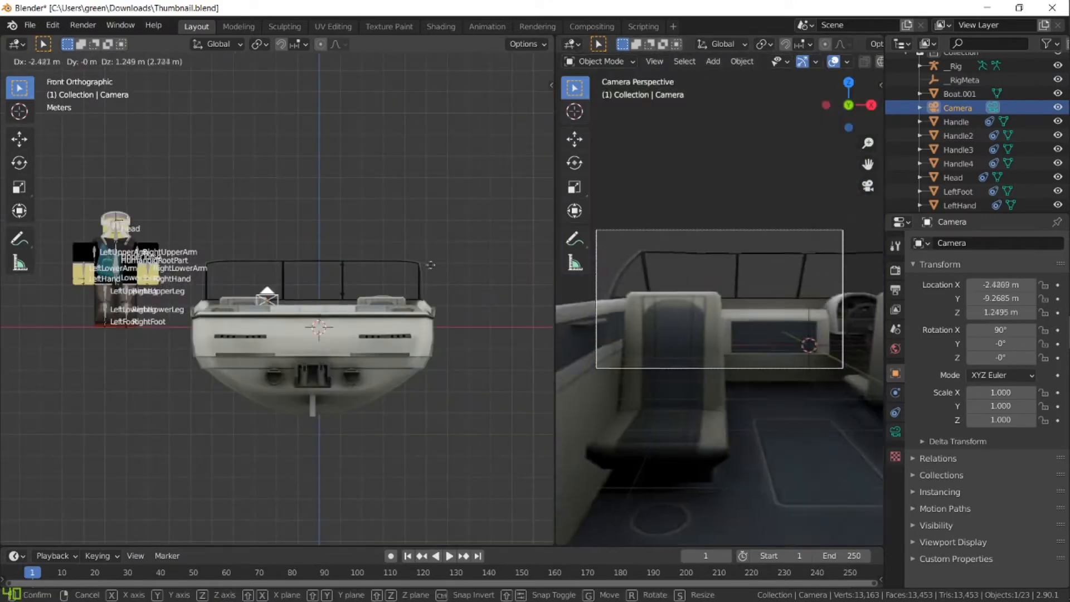
click(412, 261)
- Move the camera forward along Y and refine its location to about X -2.85 m, Y -5.82 m, Z 2.07 m
middle_drag(385, 277, 440, 329)
key(g)
key(y)
click(382, 307)
key(g)
click(345, 318)
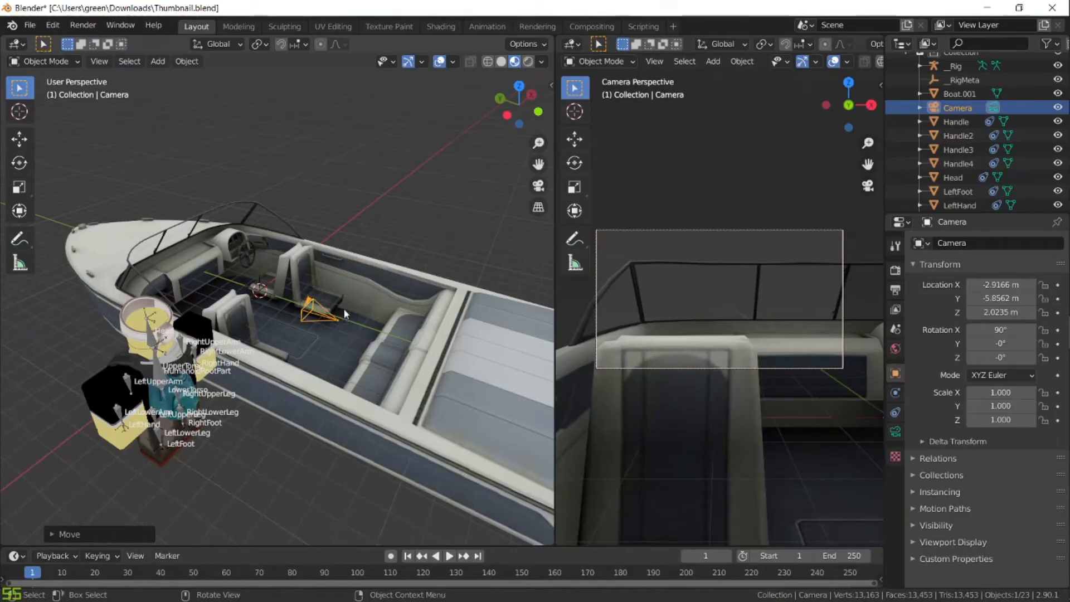
middle_drag(335, 323, 244, 295)
key(g)
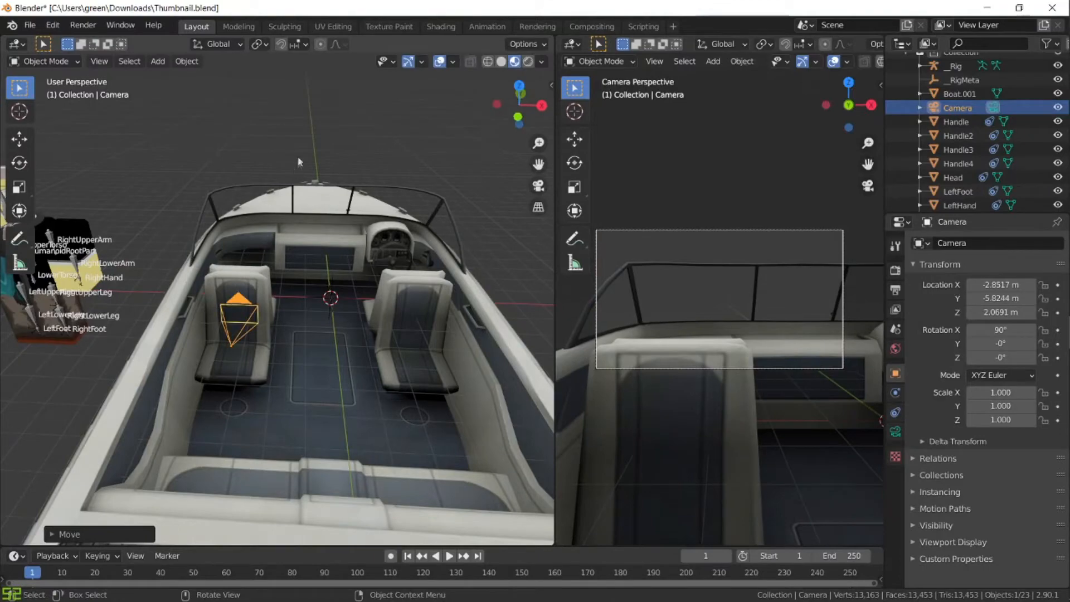
click(299, 161)
- Put the character's rig into Pose Mode and move its LowerTorso bone so the character stands inside the boat in front of the camera
middle_drag(300, 161, 136, 81)
click(174, 258)
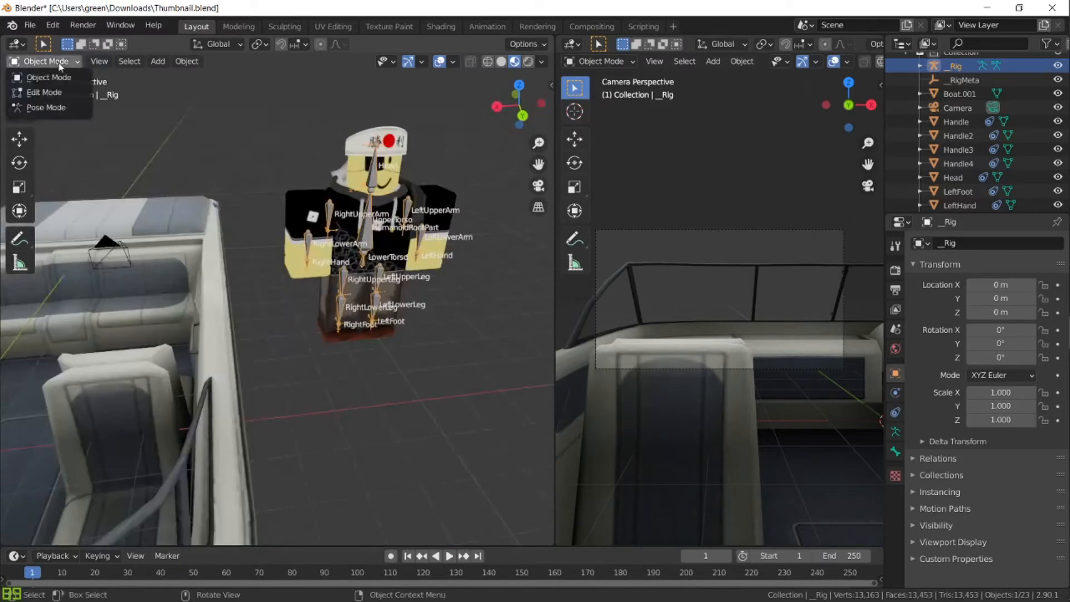
click(54, 109)
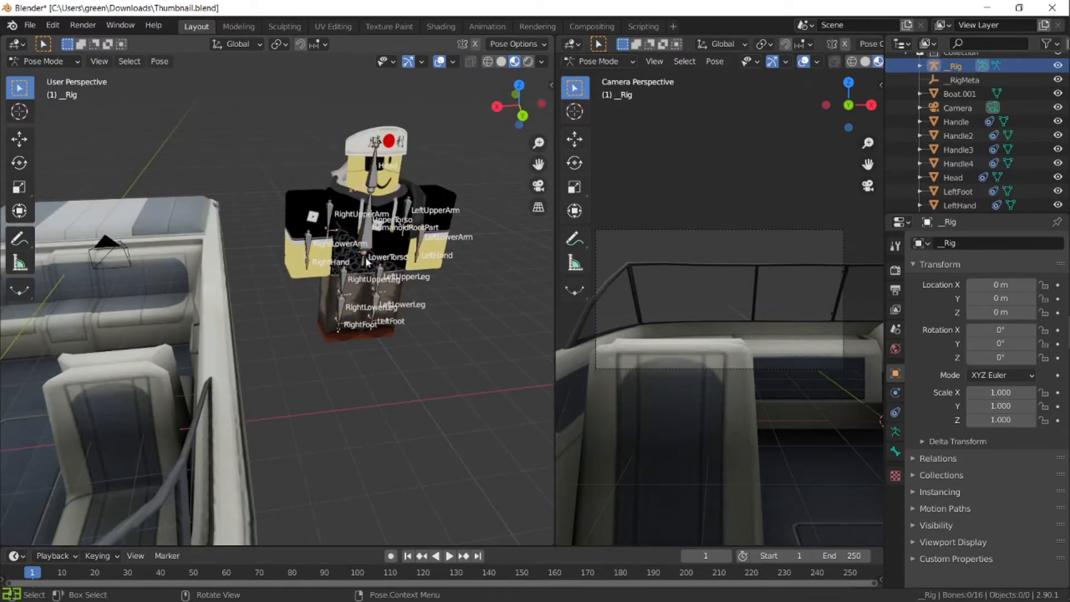
key(g)
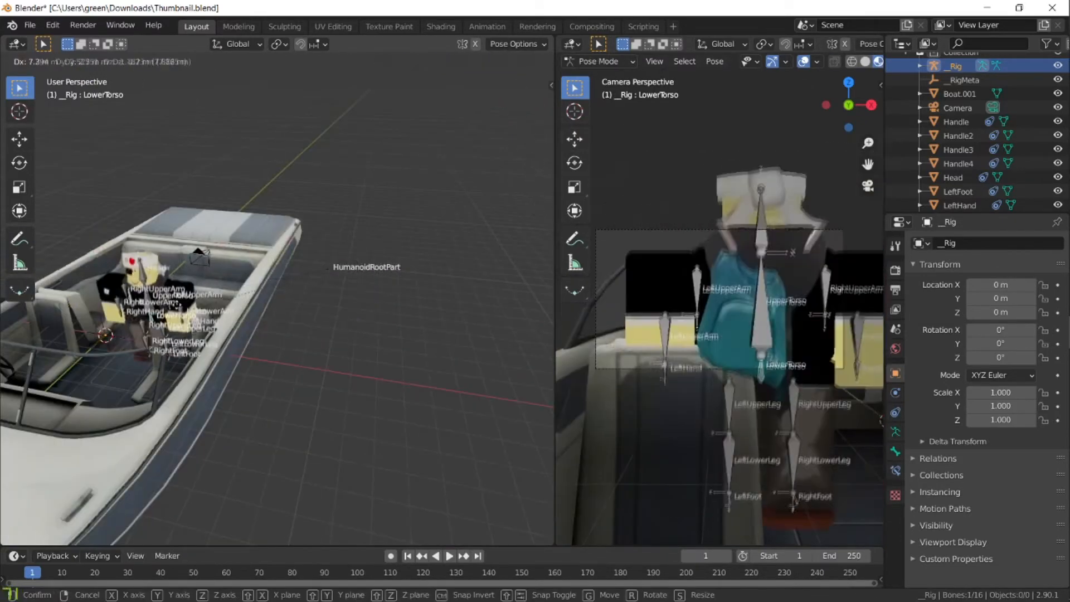
click(209, 296)
middle_drag(209, 296, 208, 307)
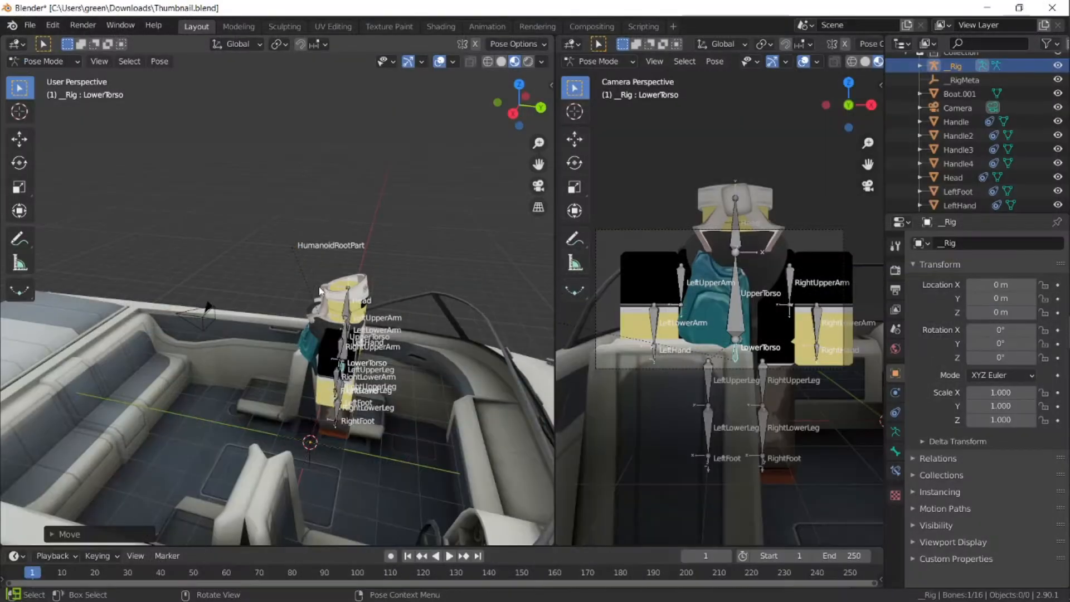
- Rotate the LowerTorso bone so the character turns around to face the camera, leaning behind the seat
middle_drag(312, 278, 335, 263)
scroll(333, 260, up, 4)
click(19, 163)
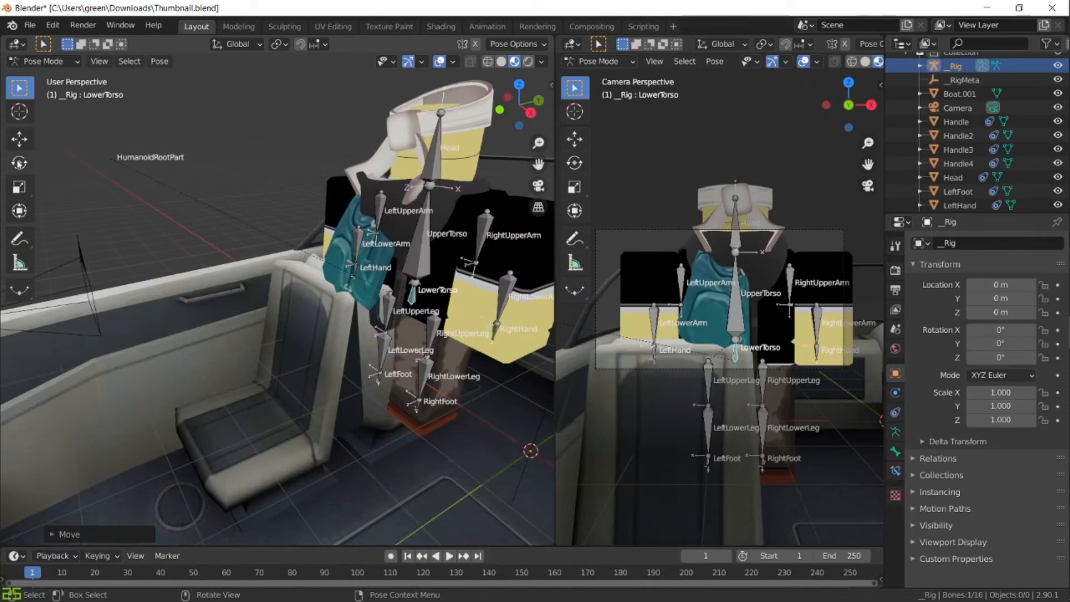
drag(422, 303, 426, 332)
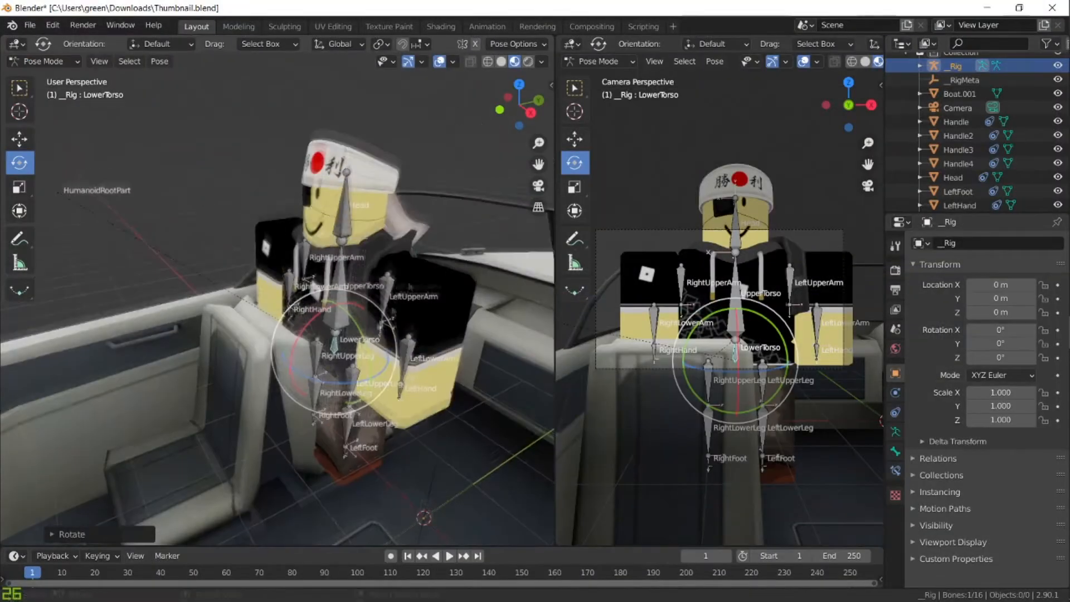
key(KP_1)
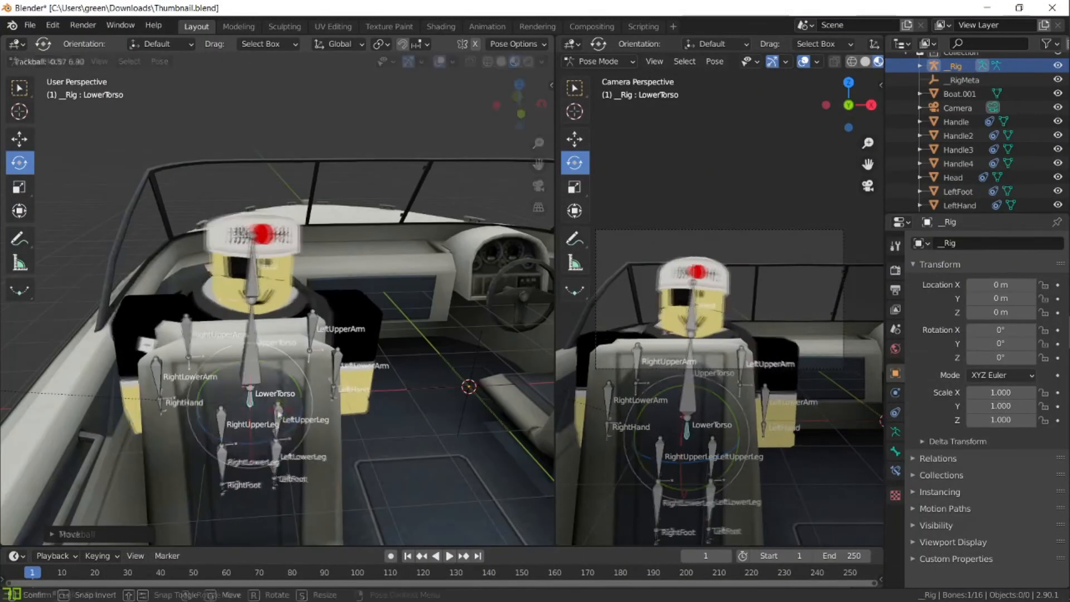
drag(296, 423, 279, 438)
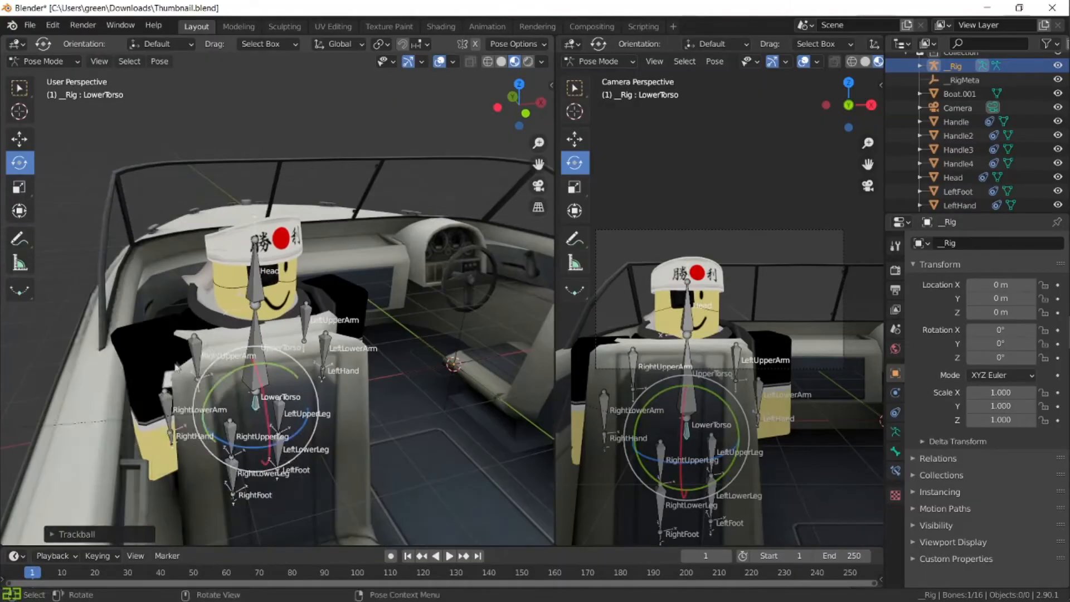
- Move and rotate the RightUpperArm bone to raise the character's right arm outward beside the head
click(605, 404)
middle_drag(279, 278, 346, 267)
click(236, 378)
key(g)
middle_drag(259, 400, 279, 312)
click(312, 357)
key(r)
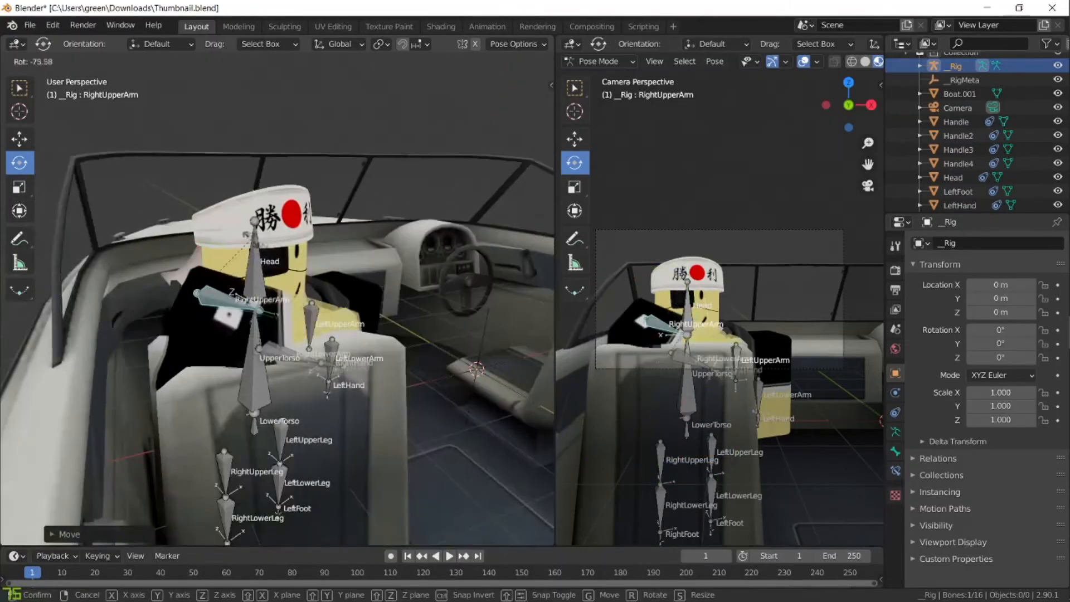
key(r)
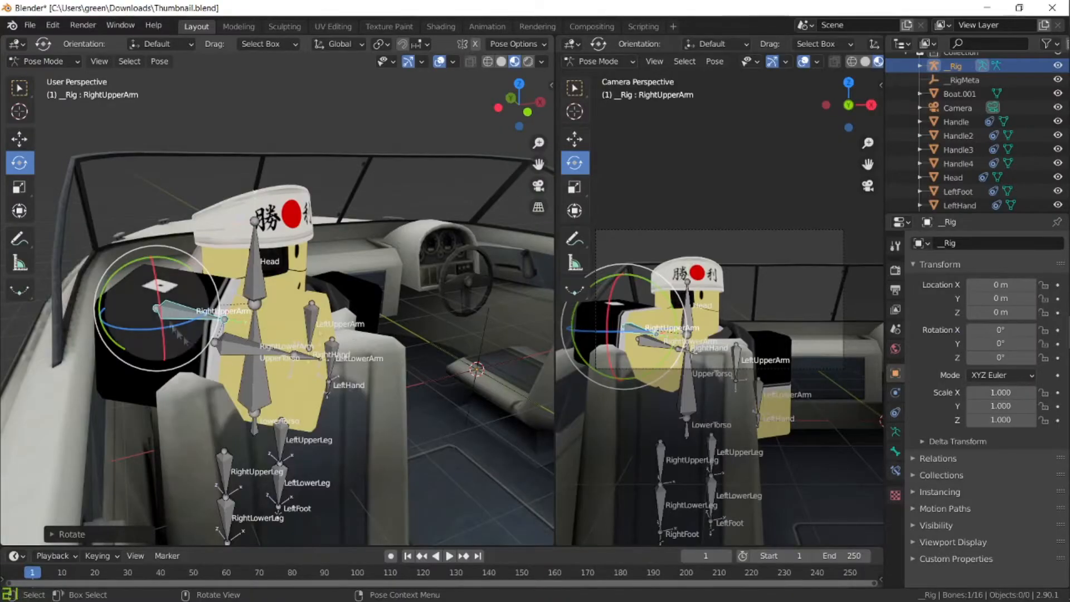
- Reposition the right arm bones so the forearm drapes over the seat back with the elbow raised
click(196, 375)
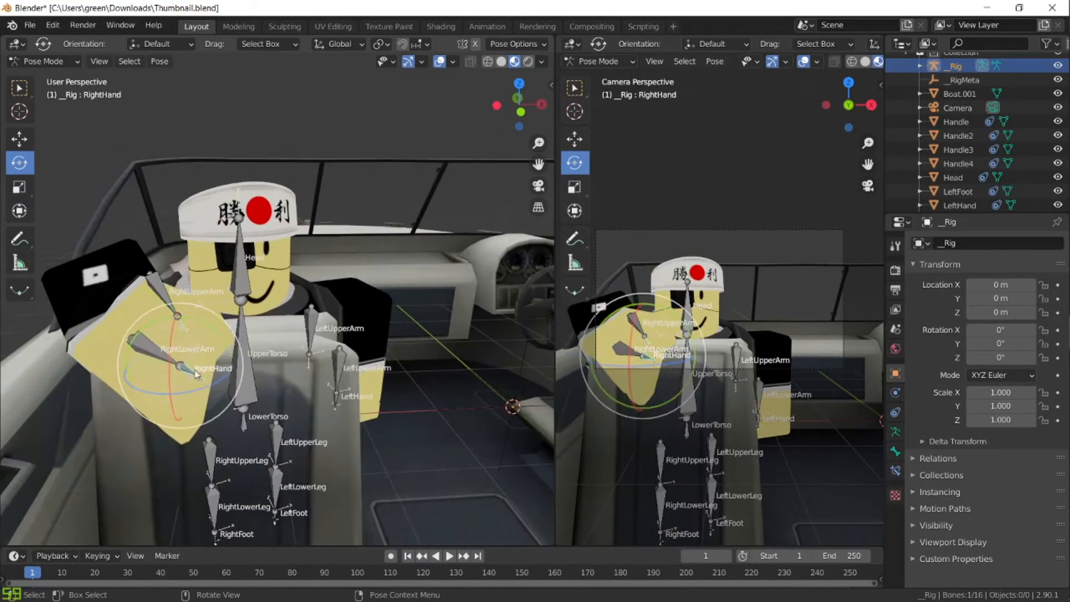
middle_drag(299, 377, 251, 375)
key(g)
click(170, 298)
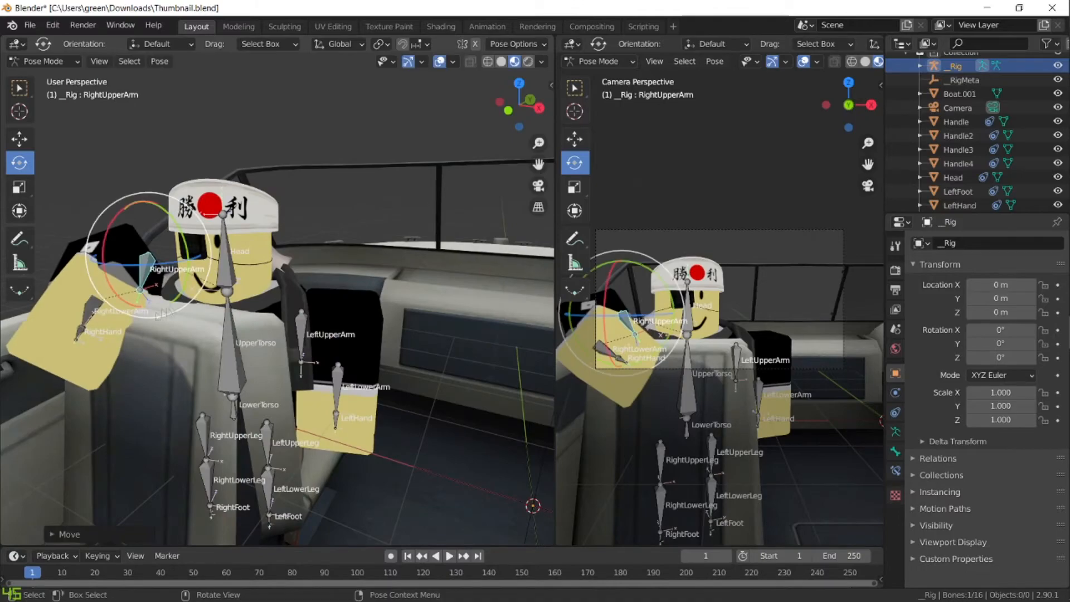
click(209, 351)
middle_drag(260, 273, 390, 289)
click(351, 334)
scroll(334, 290, up, 3)
click(304, 259)
key(g)
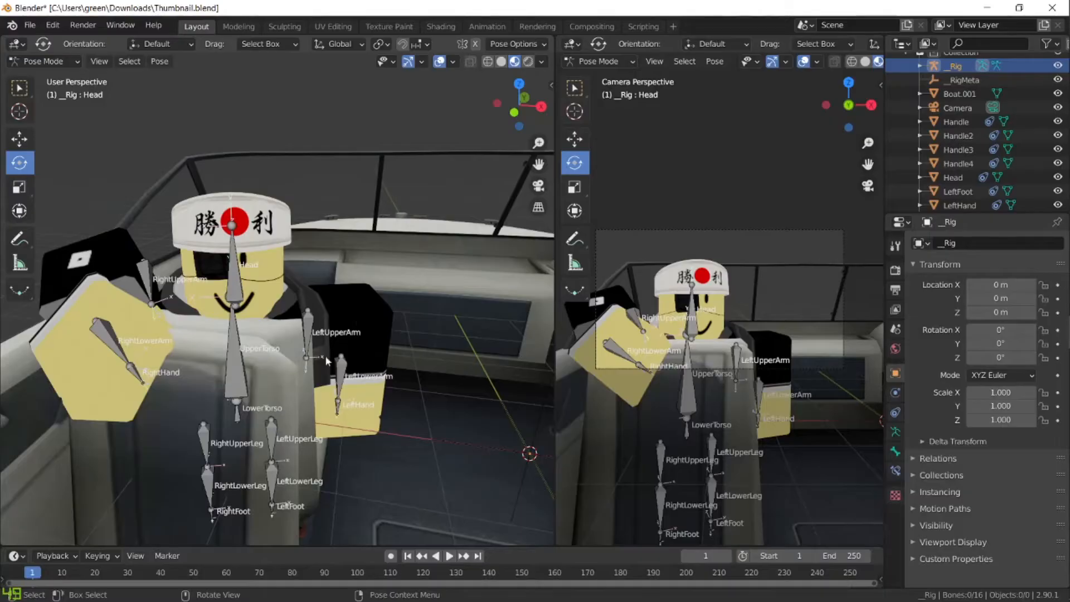
- Rotate the LeftUpperArm and LeftLowerArm bones so the left arm bends forward over the seat
click(329, 362)
middle_drag(329, 363, 270, 323)
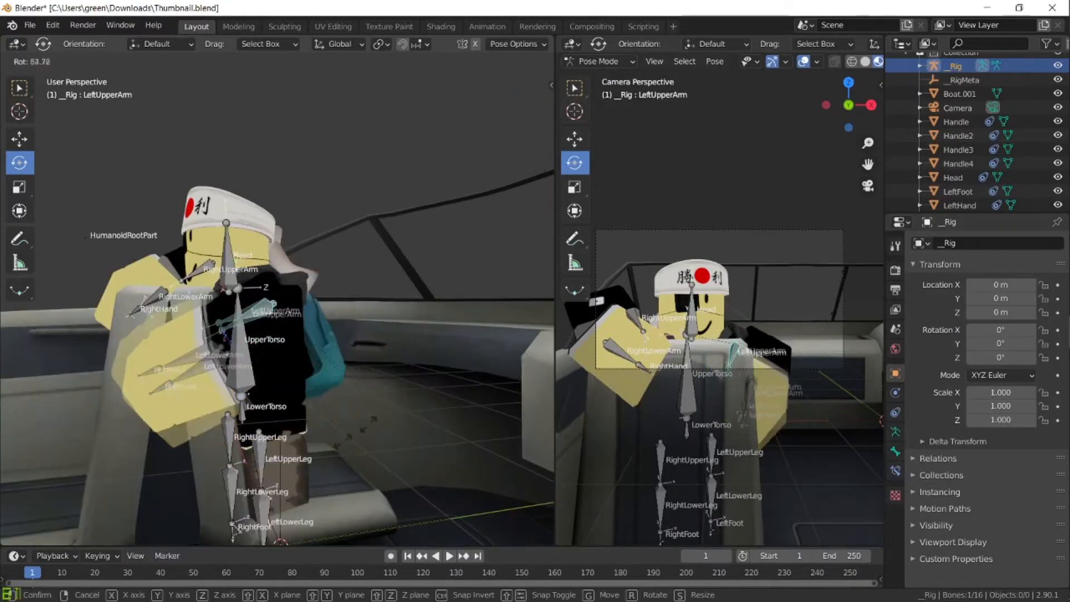
click(354, 432)
middle_drag(355, 432, 322, 340)
click(417, 305)
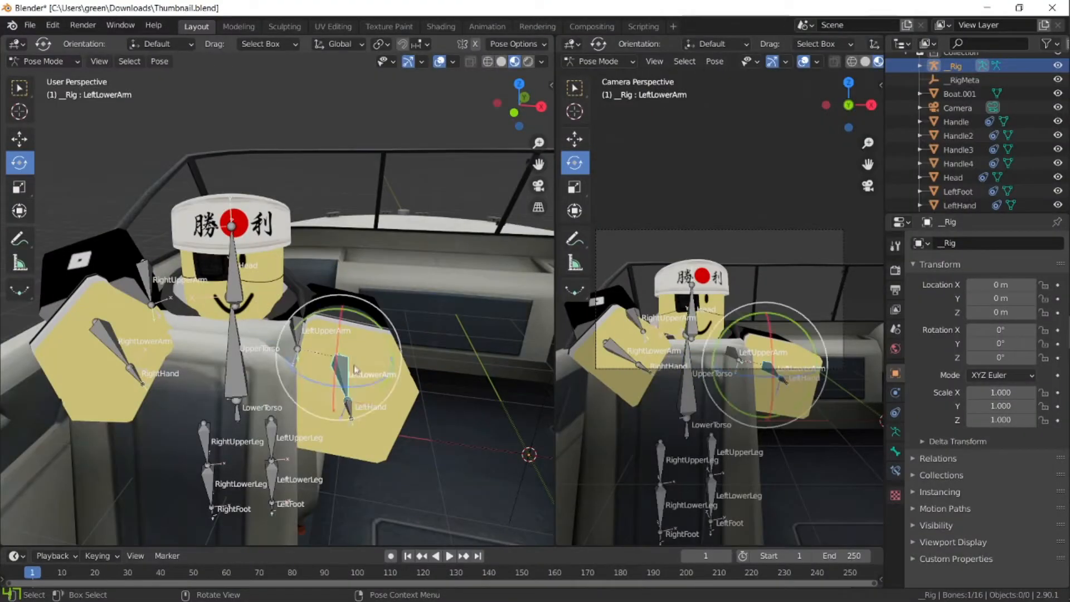
click(335, 380)
middle_drag(334, 381, 254, 288)
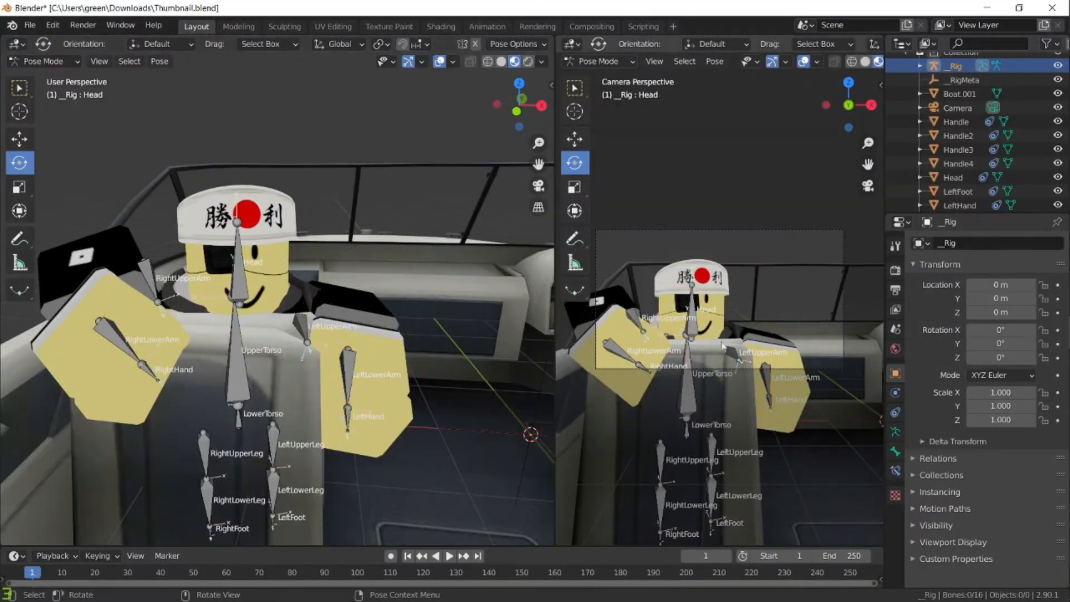
- Check the framing in Object Mode, and return the rig to Pose Mode to adjust the RightUpperArm bone
click(601, 61)
click(611, 75)
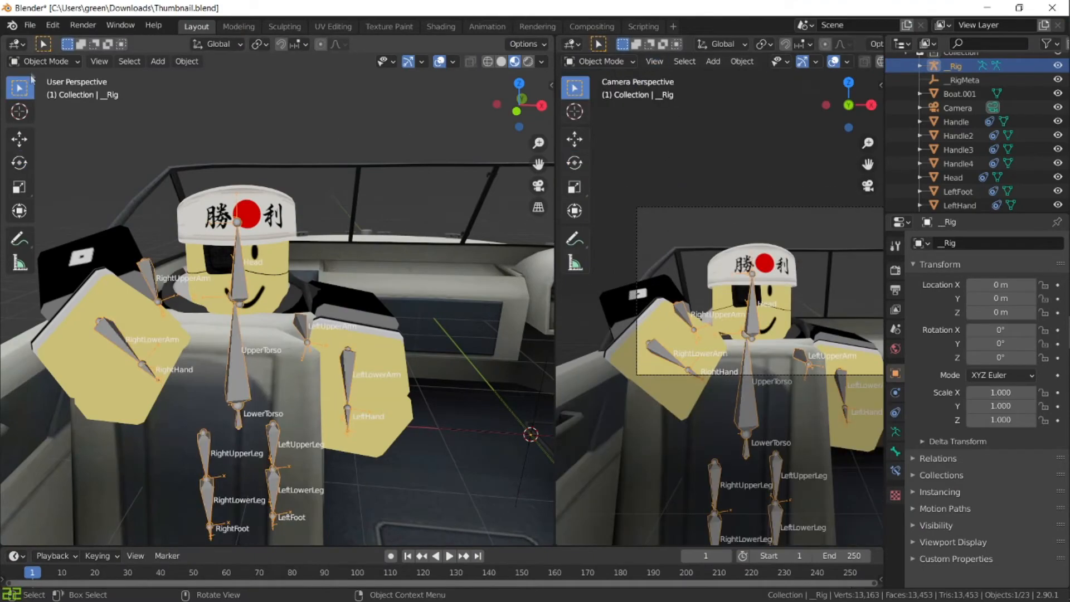
key(ctrl+Tab)
click(179, 271)
middle_drag(180, 270, 181, 301)
click(181, 301)
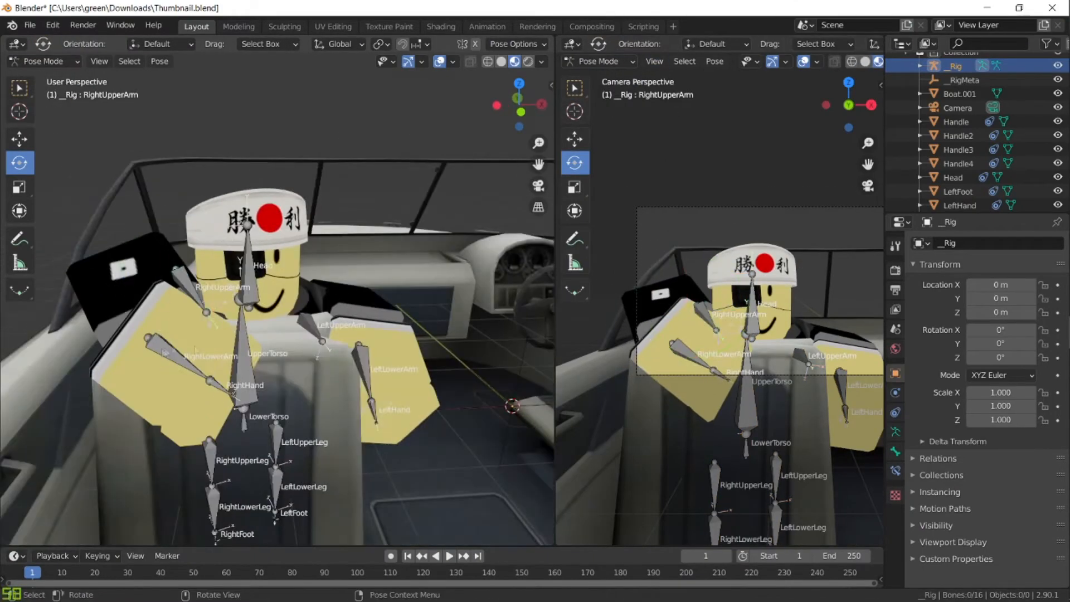
- Rotate and move the RightLowerArm bone to refine how the right forearm hangs over the seat
middle_drag(234, 346, 321, 357)
click(321, 357)
middle_drag(395, 337, 251, 334)
drag(198, 303, 190, 329)
key(g)
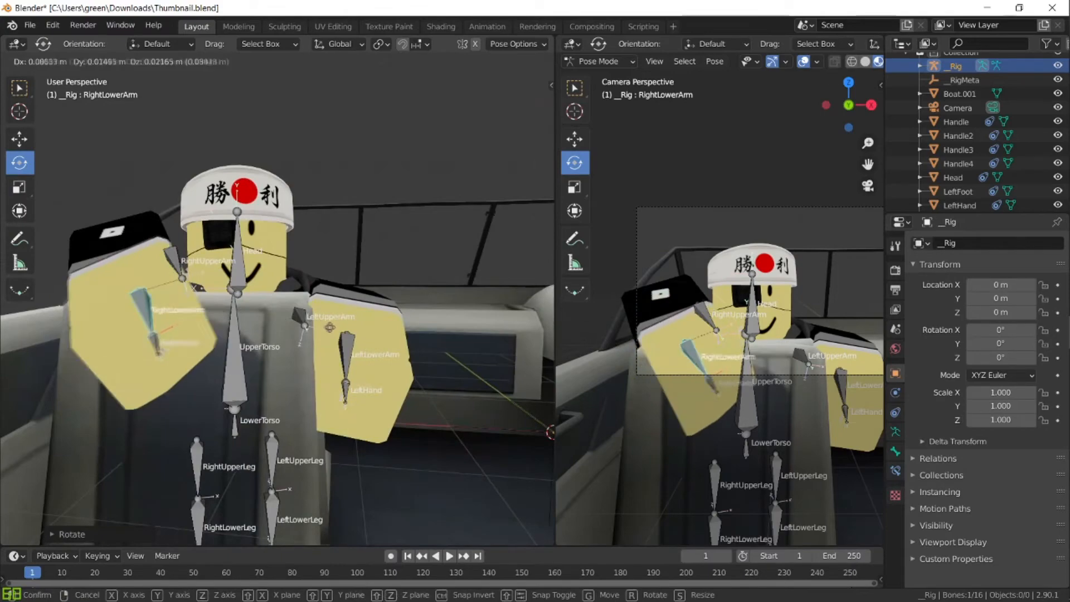
click(190, 312)
click(292, 146)
- Return to Object Mode and hide the rig to check the pose in the camera view without bones
shift+middle_drag(741, 245, 704, 254)
scroll(705, 255, down, 1)
key(ctrl+Tab)
key(h)
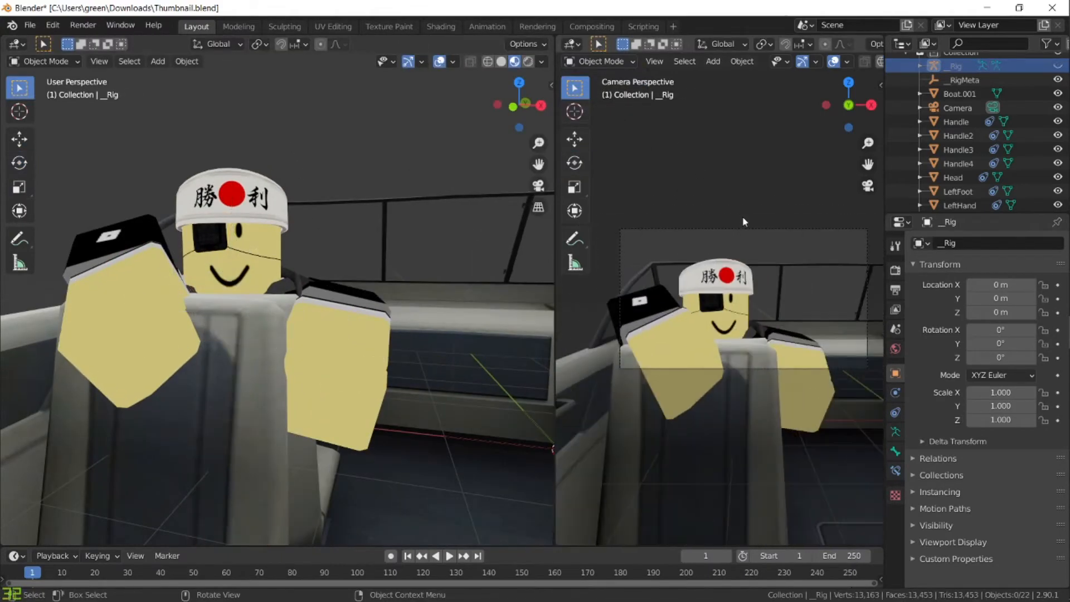
- Put the restored rig back into Pose Mode, reposition its bones together vertically and readjust the right arm
click(43, 61)
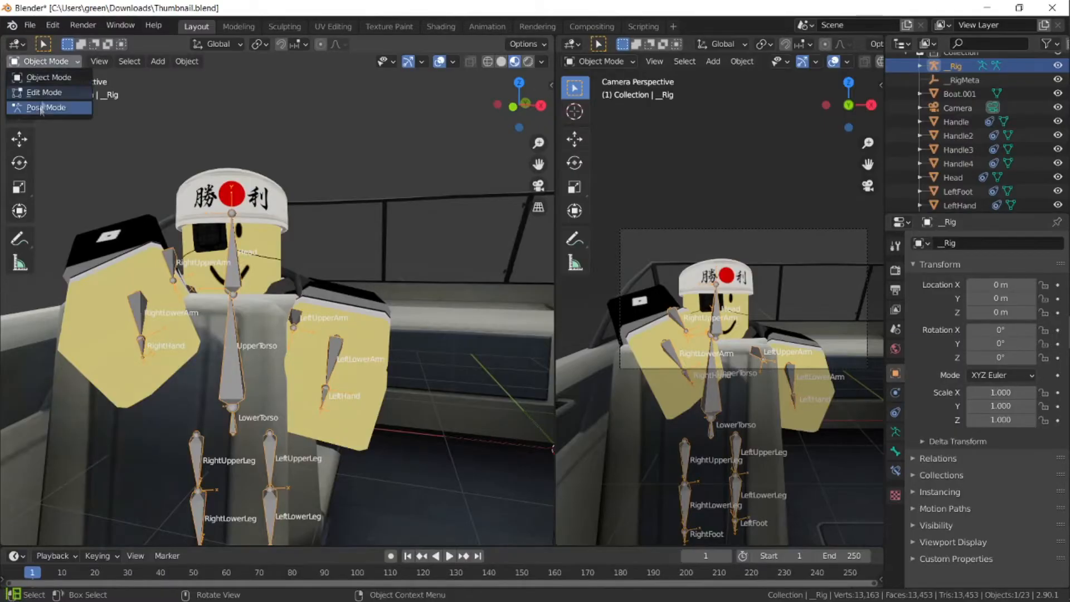
click(50, 98)
key(KP_7)
key(g)
key(z)
click(437, 301)
middle_drag(437, 301, 411, 256)
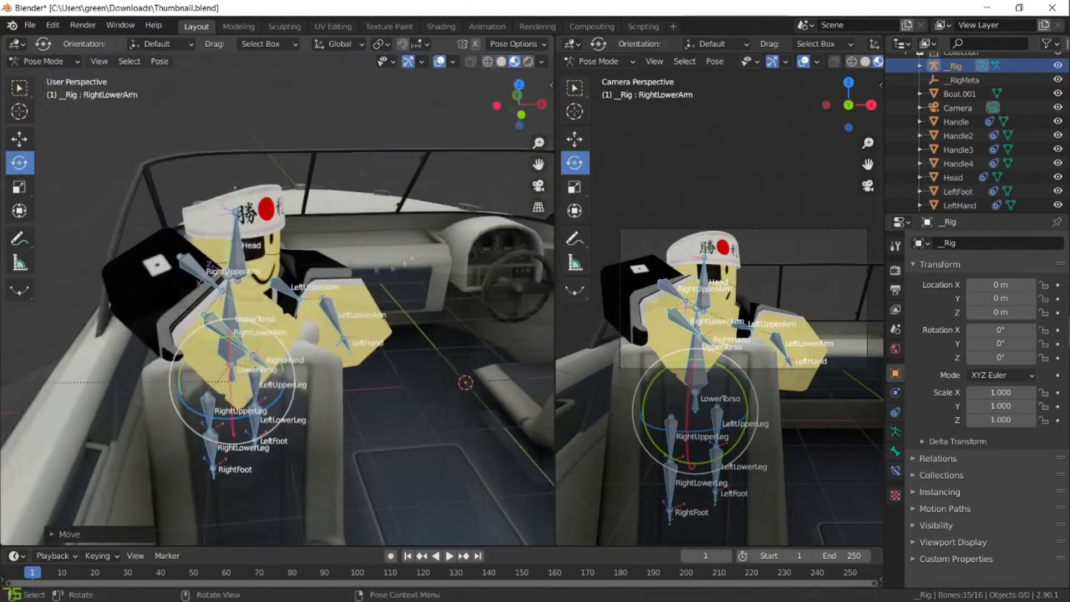
scroll(356, 267, up, 2)
click(179, 301)
drag(179, 303, 166, 284)
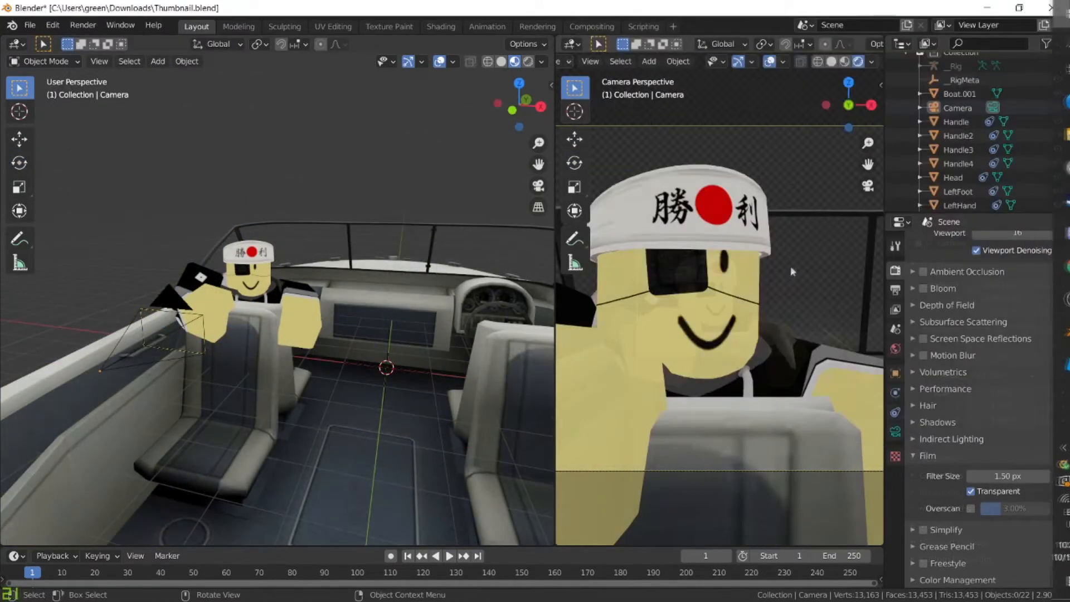
- Check the character's framing in the camera view and render it as a still image
shift+middle_drag(789, 275, 678, 305)
scroll(755, 279, down, 2)
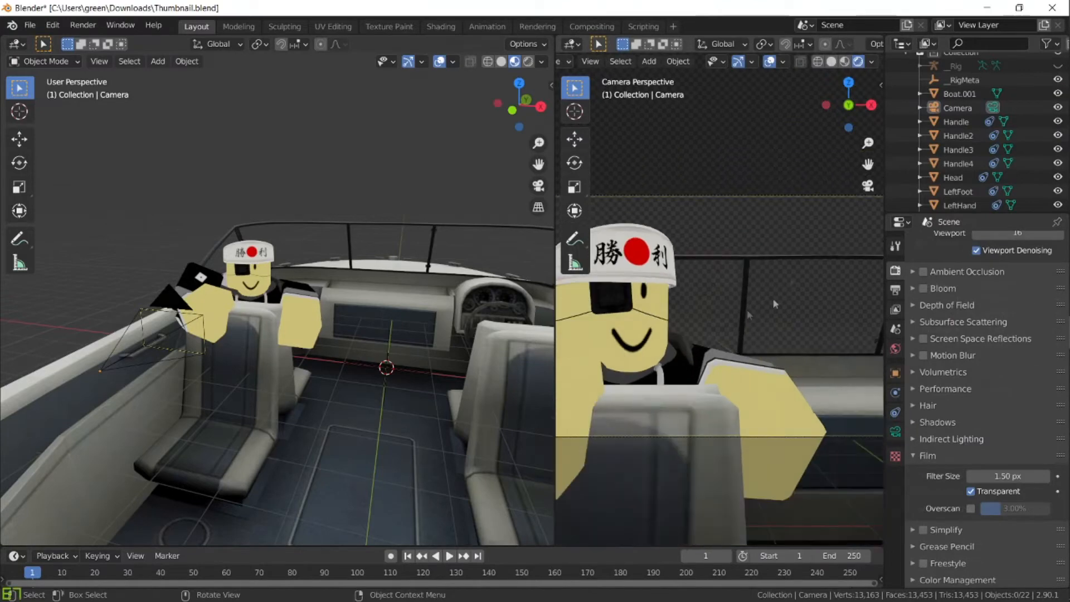
scroll(750, 260, down, 2)
scroll(751, 204, down, 2)
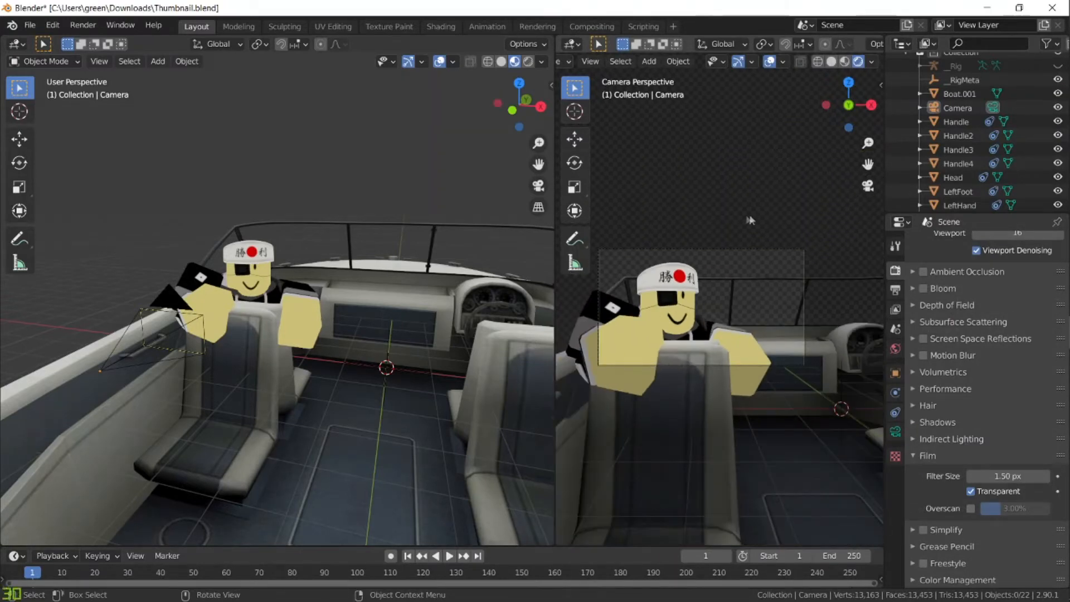
click(87, 23)
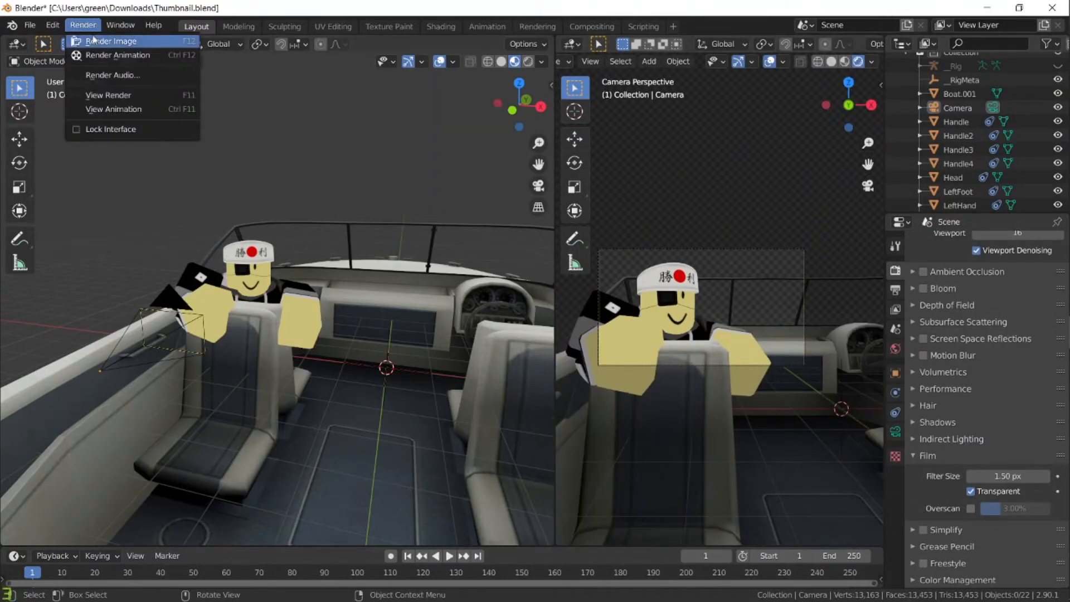
click(93, 40)
scroll(333, 250, up, 2)
scroll(101, 333, up, 2)
scroll(101, 333, down, 2)
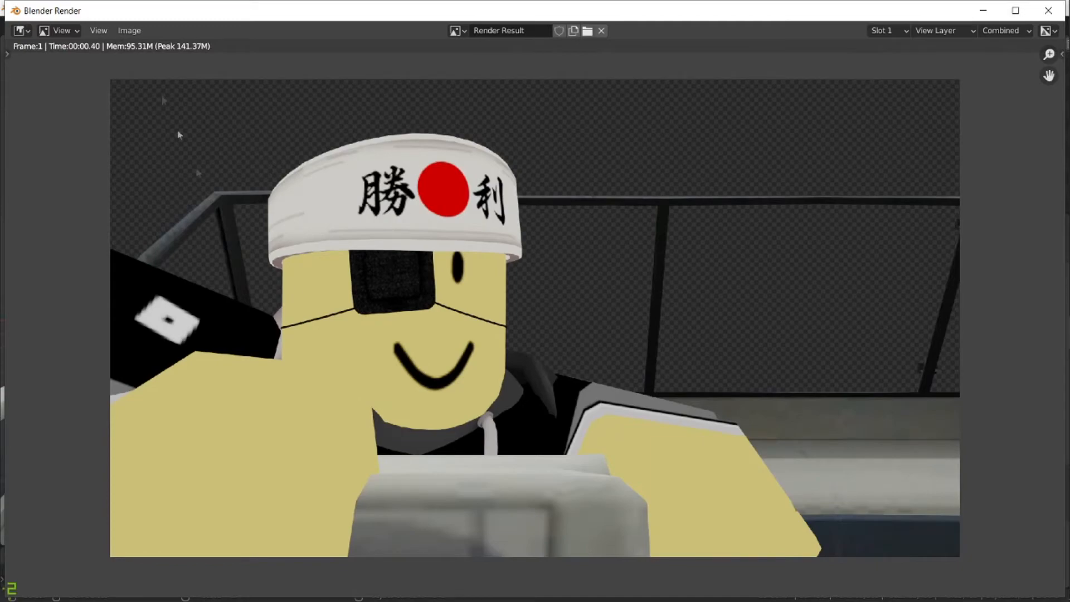
- Save the render as a PNG named "Desole render" in the Downloads folder, and save the Thumbnail.blend project
click(129, 30)
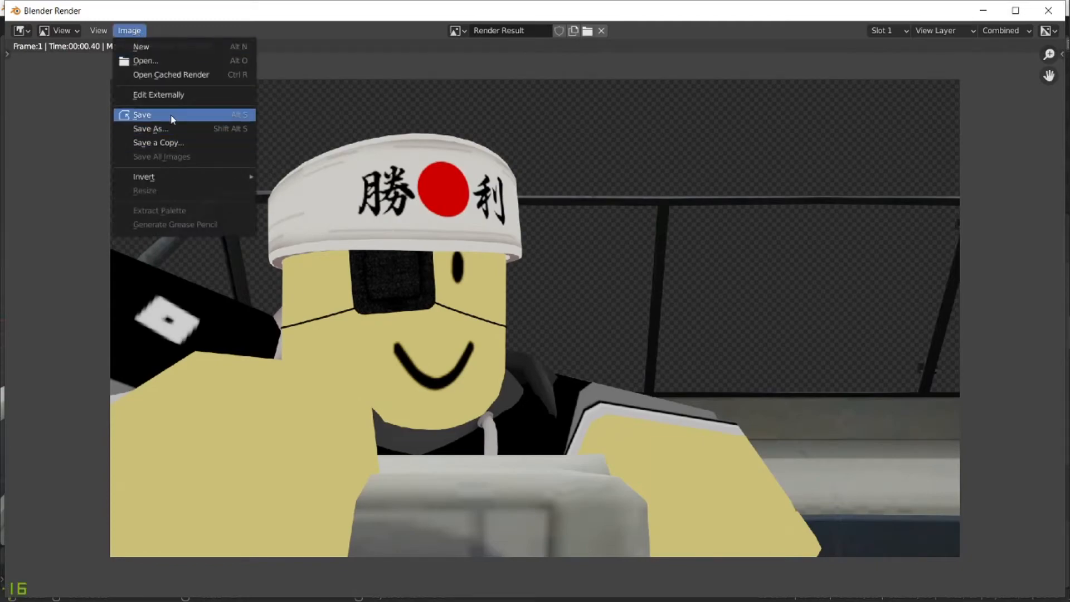
click(171, 115)
click(440, 527)
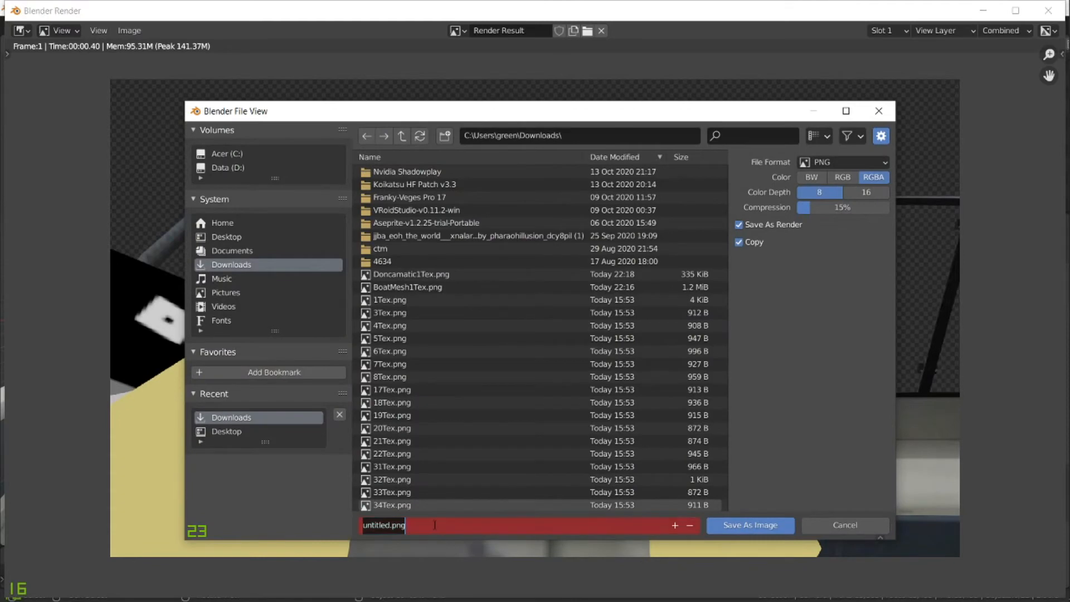
text(Desole render)
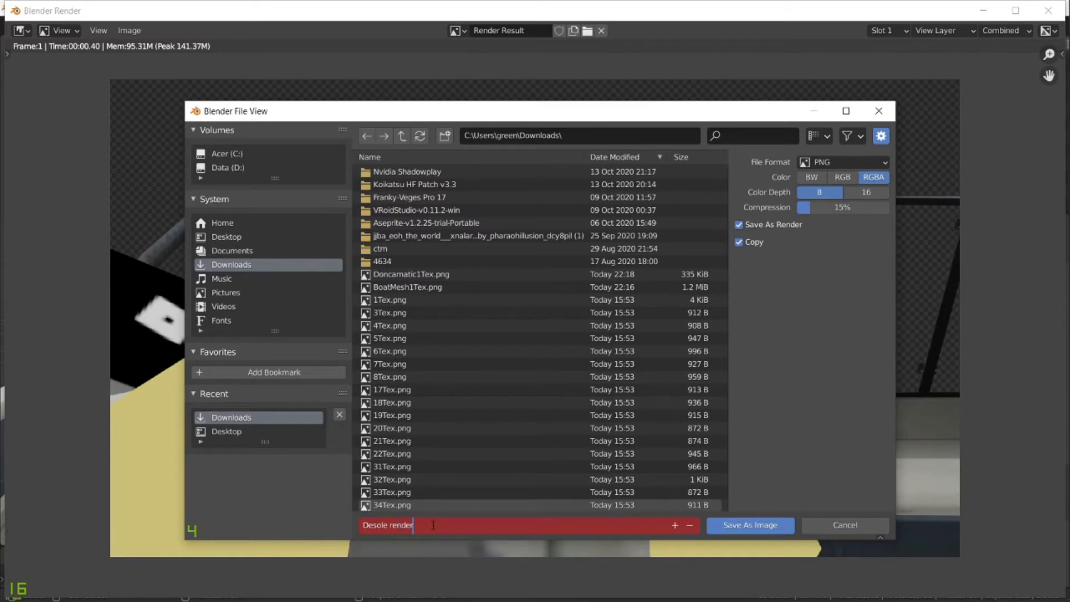
key(Return)
click(1049, 10)
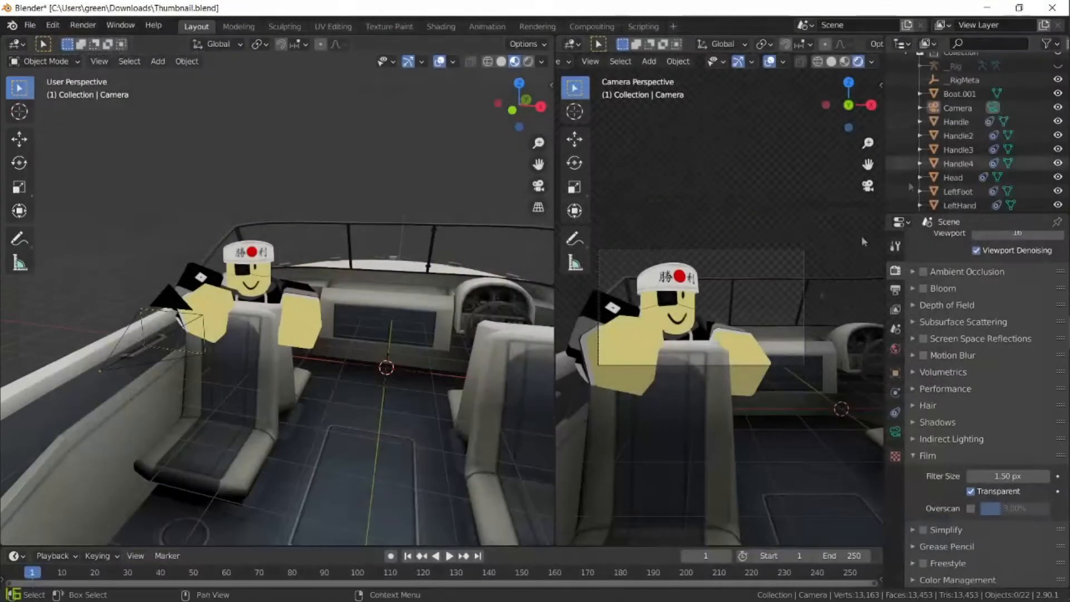
key(ctrl+s)
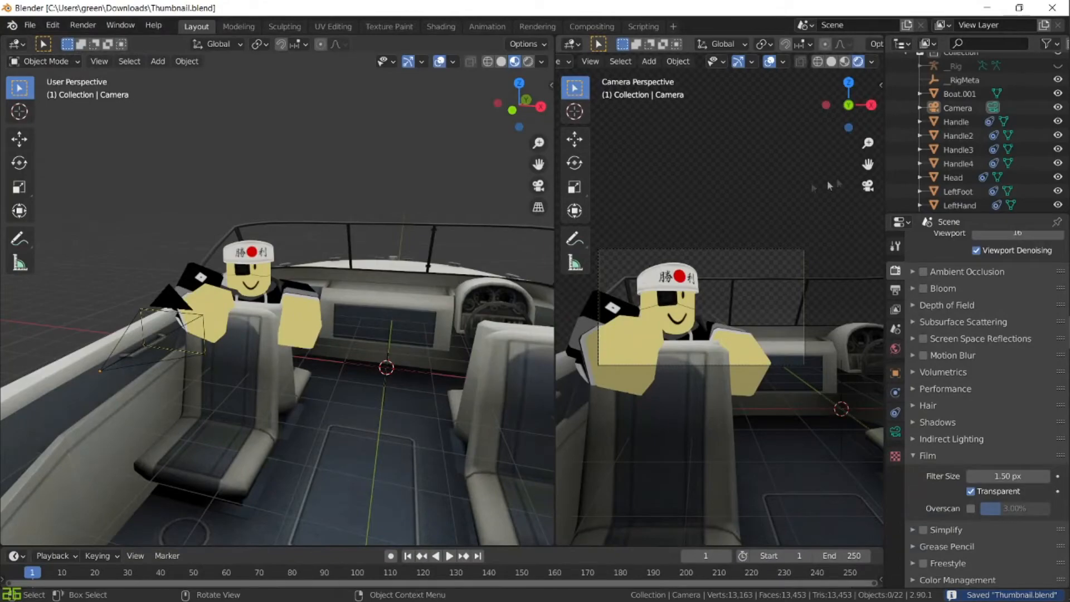
- Switch to Chrome, open Pixlr E in a new tab and create a Full HD 1920x1080 image without a background
key(alt+Tab)
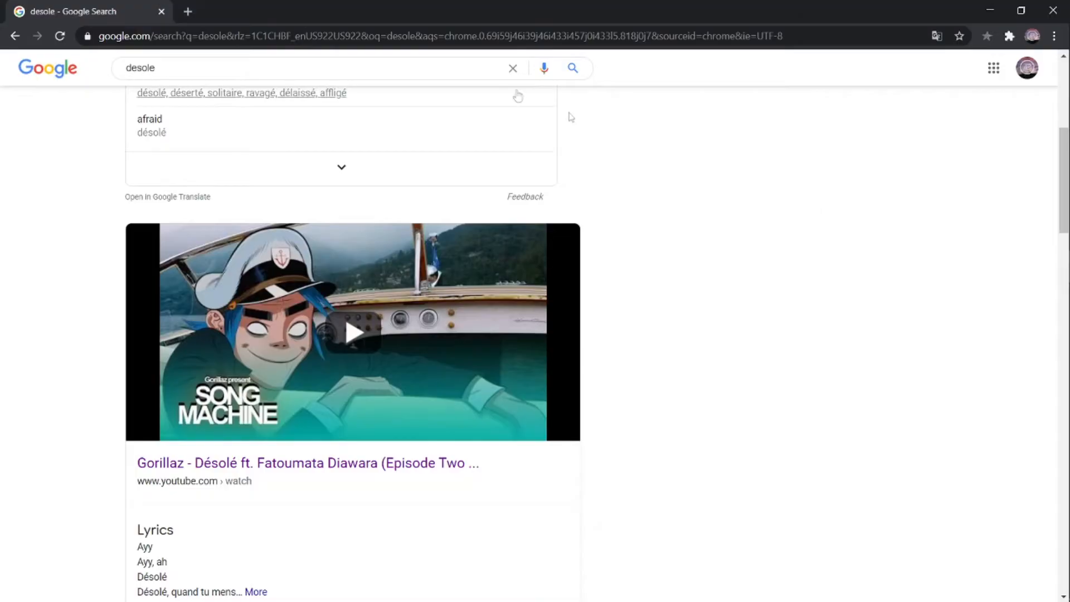
click(188, 11)
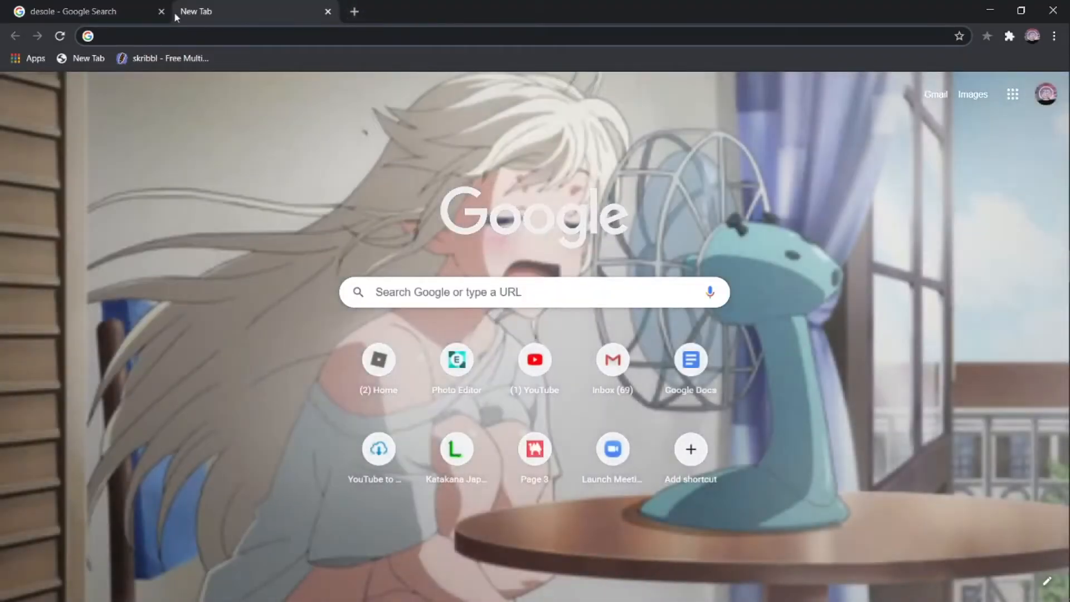
text(pix)
key(Return)
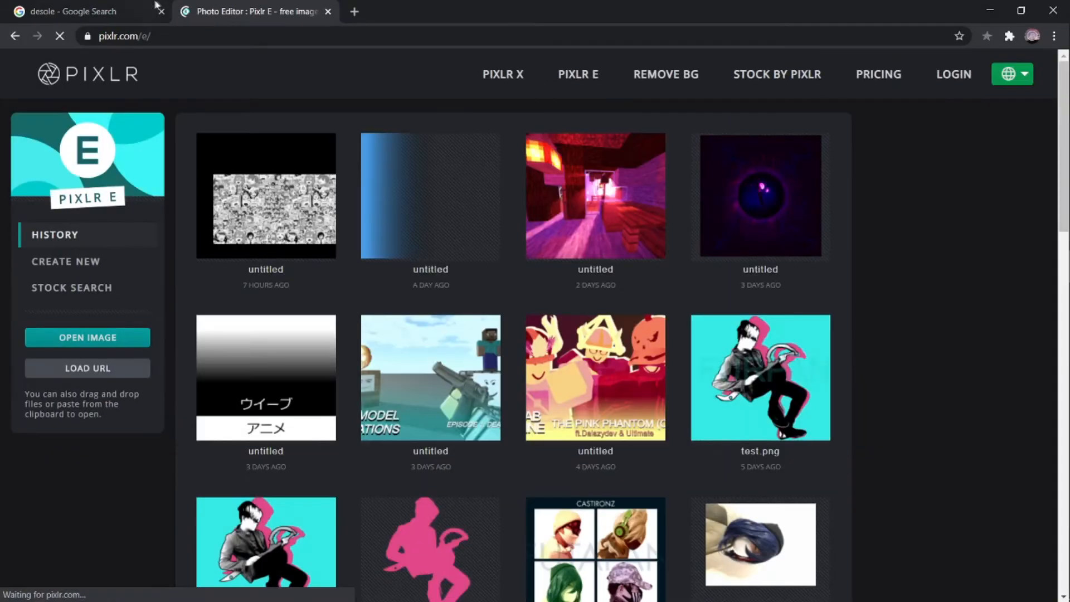
click(88, 261)
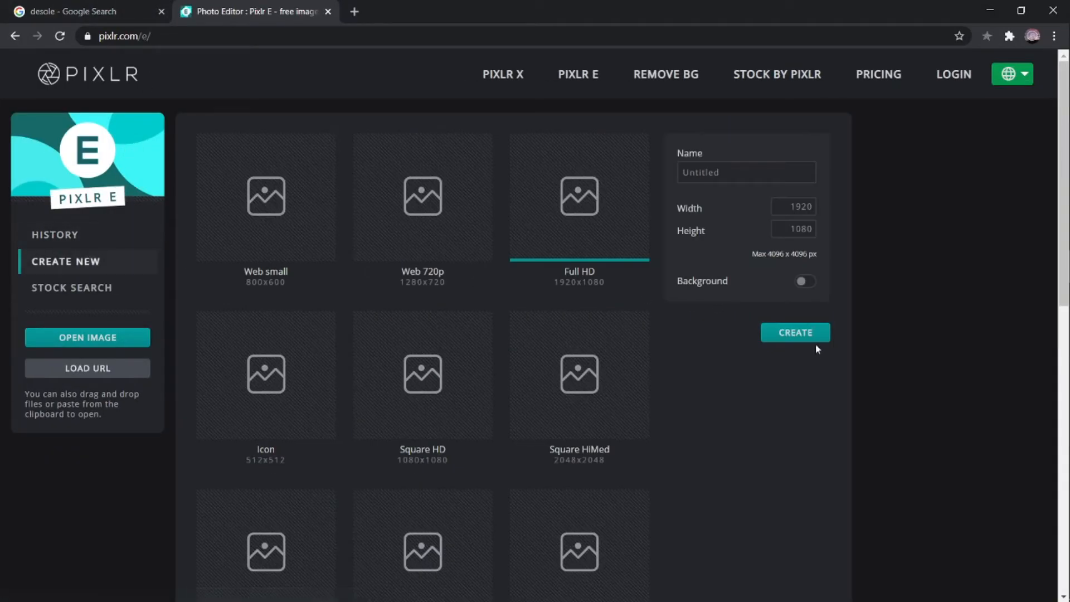
click(795, 334)
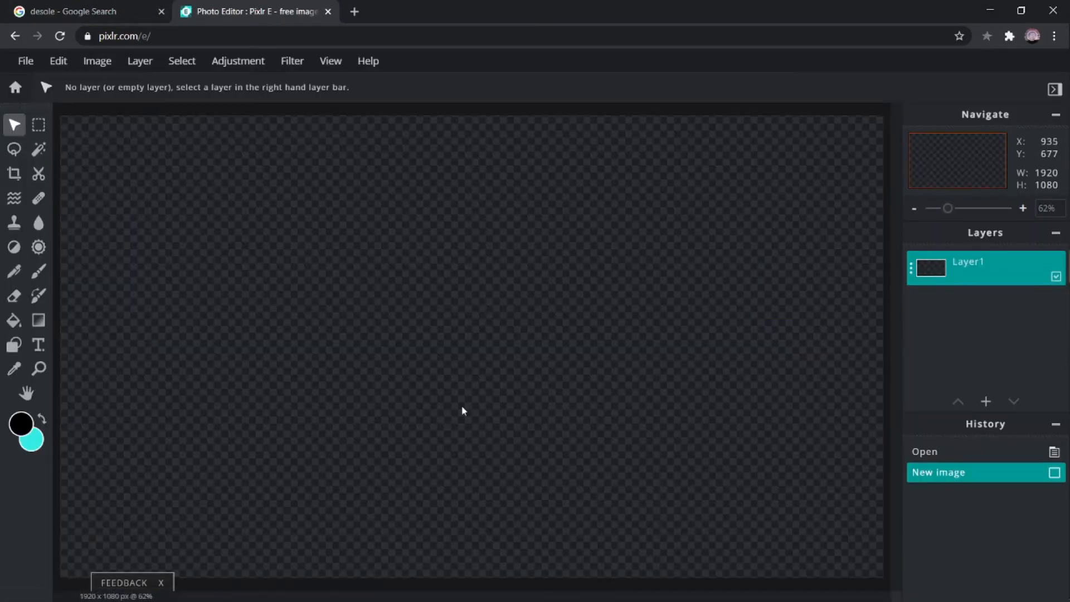
- Add the Desole render PNG from the Downloads folder to the blank image as a new layer
key(ctrl+v)
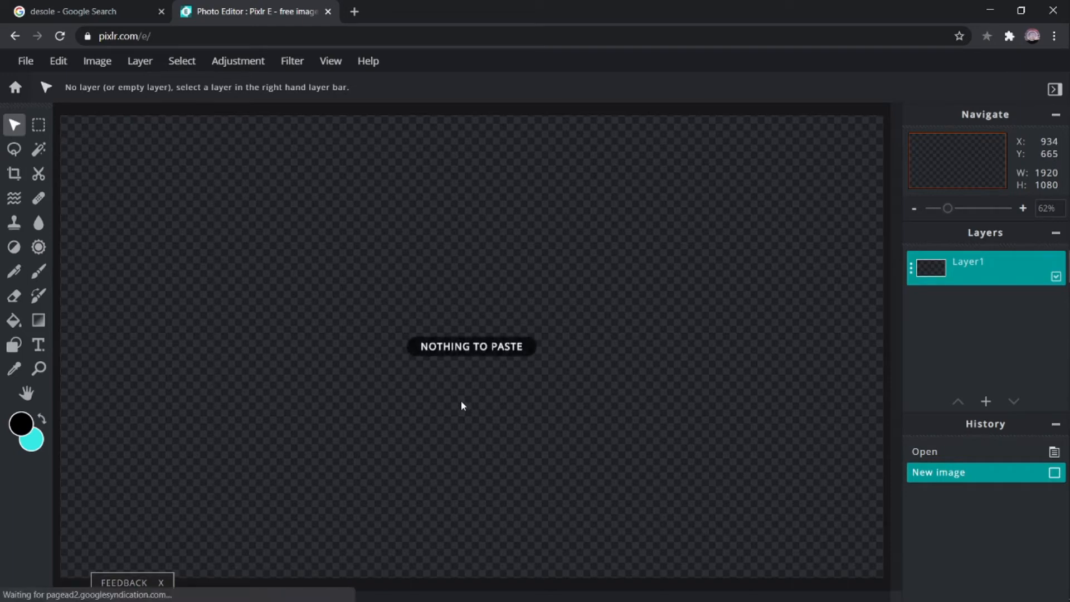
click(137, 61)
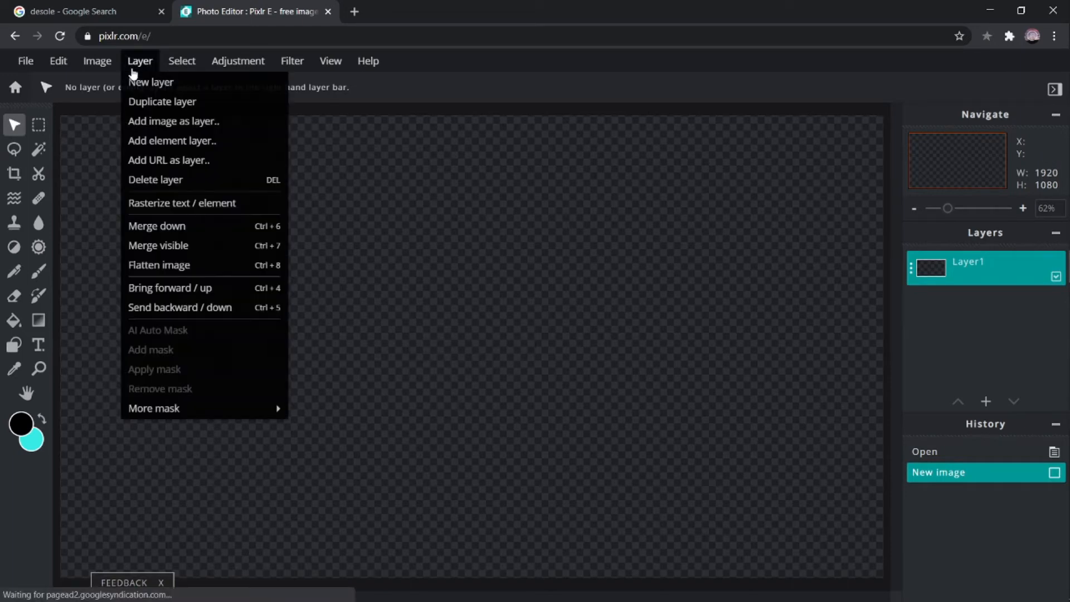
click(158, 119)
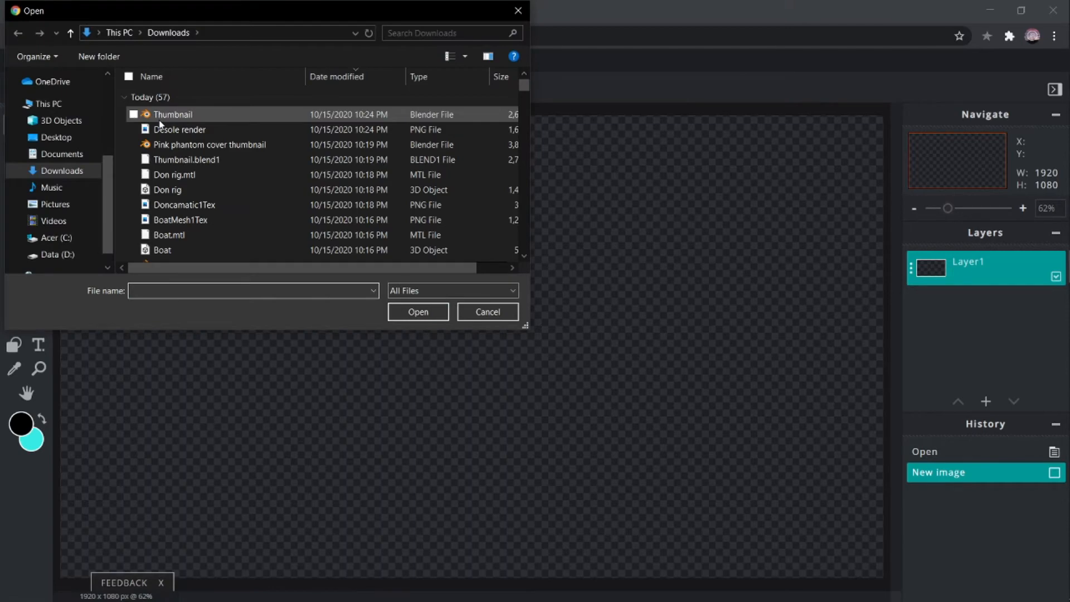
click(161, 130)
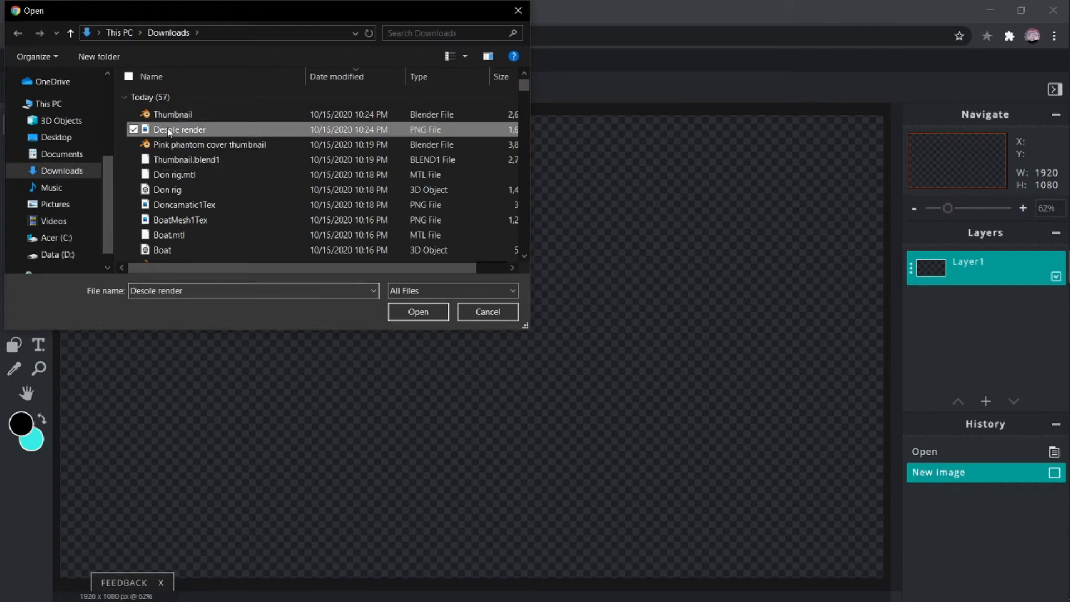
click(440, 314)
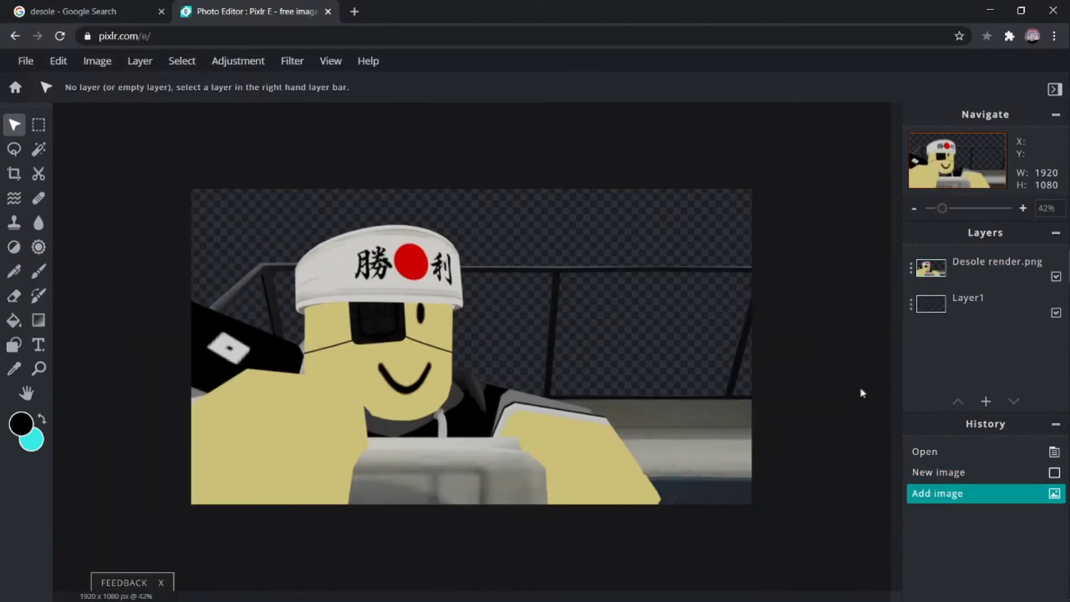
- Switch to Blender and open the output properties to check the render resolution
key(alt+Tab)
scroll(940, 380, up, 3)
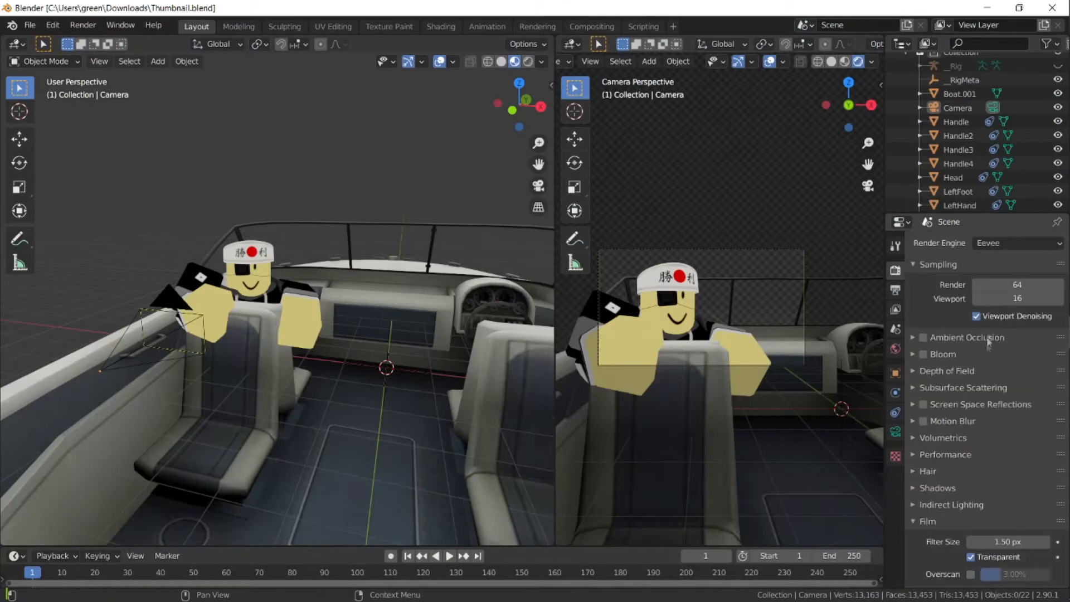
click(895, 290)
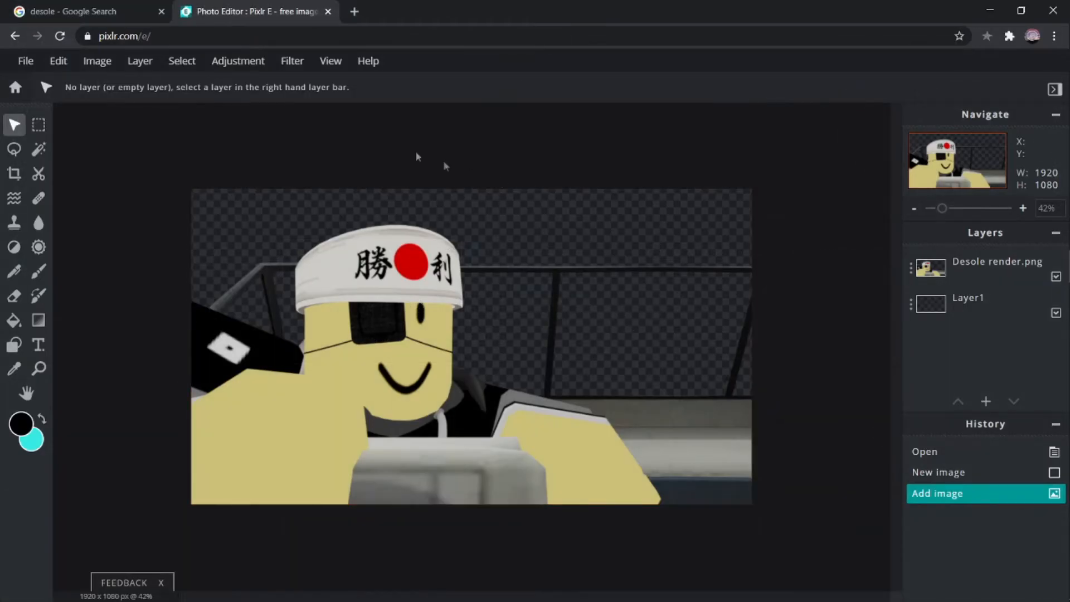
- Switch to the desole search results in Chrome and examine the background of the Song Machine reference thumbnail up close
click(69, 7)
scroll(356, 335, up, 6)
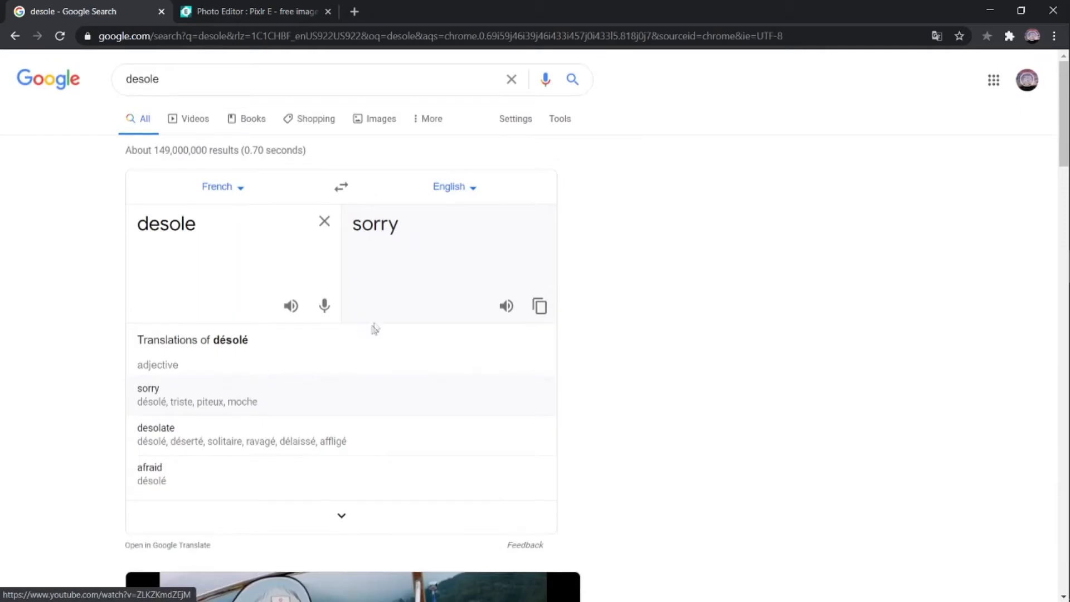
scroll(337, 307, down, 5)
ctrl+scroll(337, 332, up, 5)
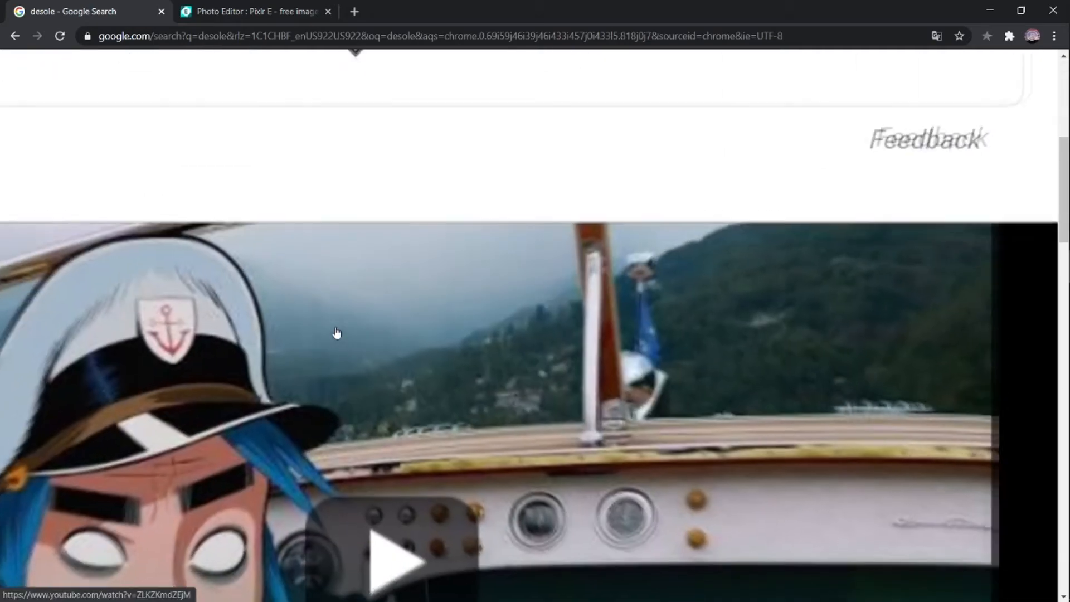
ctrl+scroll(337, 332, down, 5)
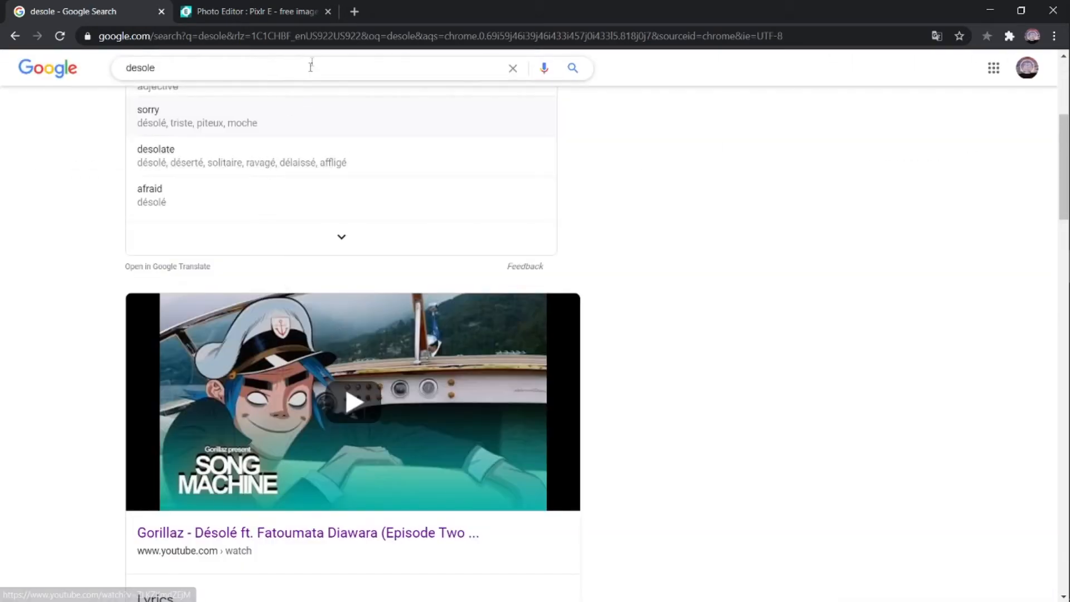
- Search Google Images for "ocean and mountains image" in a new tab and browse the results for a background
click(360, 12)
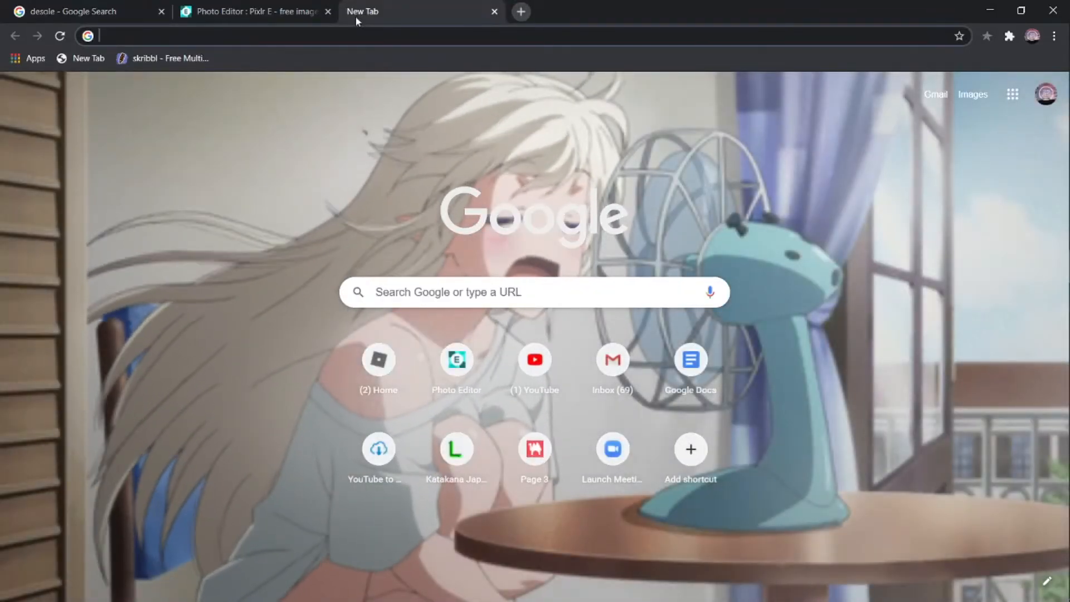
text(ocean and mounb)
key(BackSpace)
text(tains image)
key(Return)
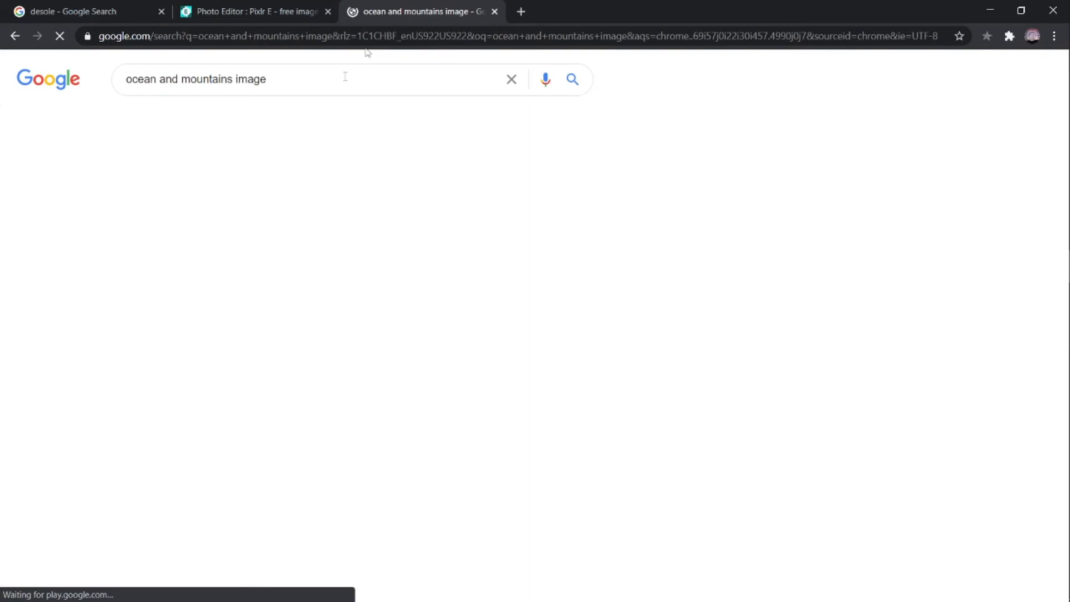
click(198, 123)
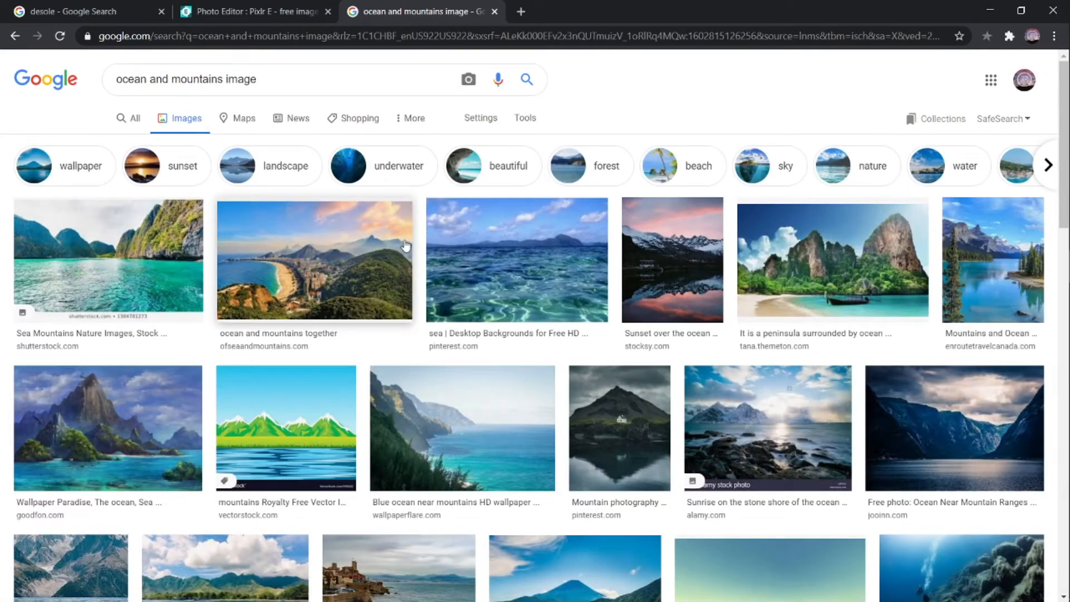
scroll(727, 269, down, 2)
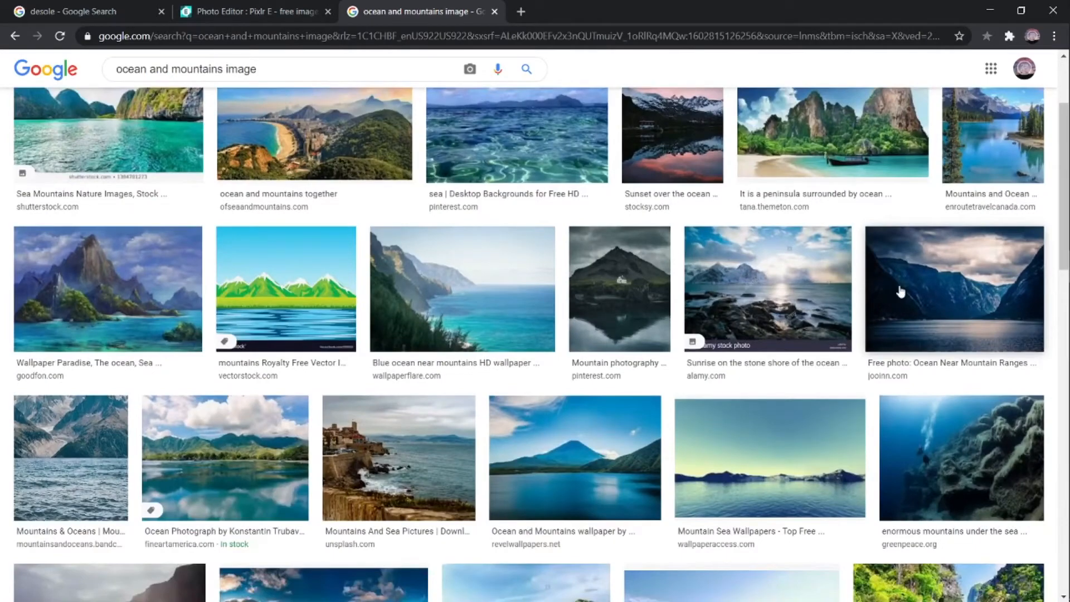
scroll(900, 291, down, 3)
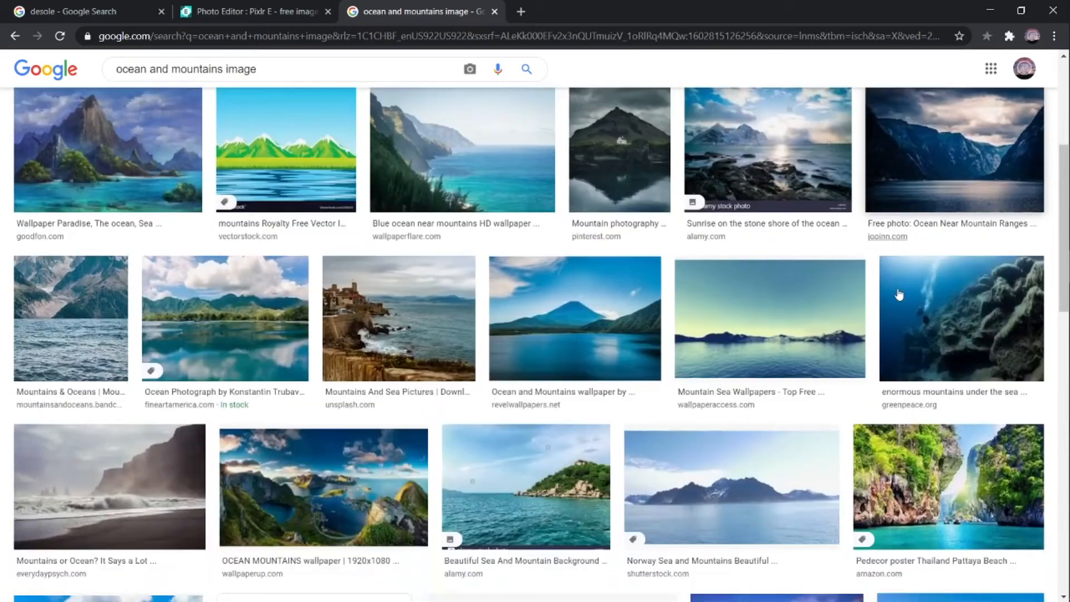
scroll(767, 344, up, 5)
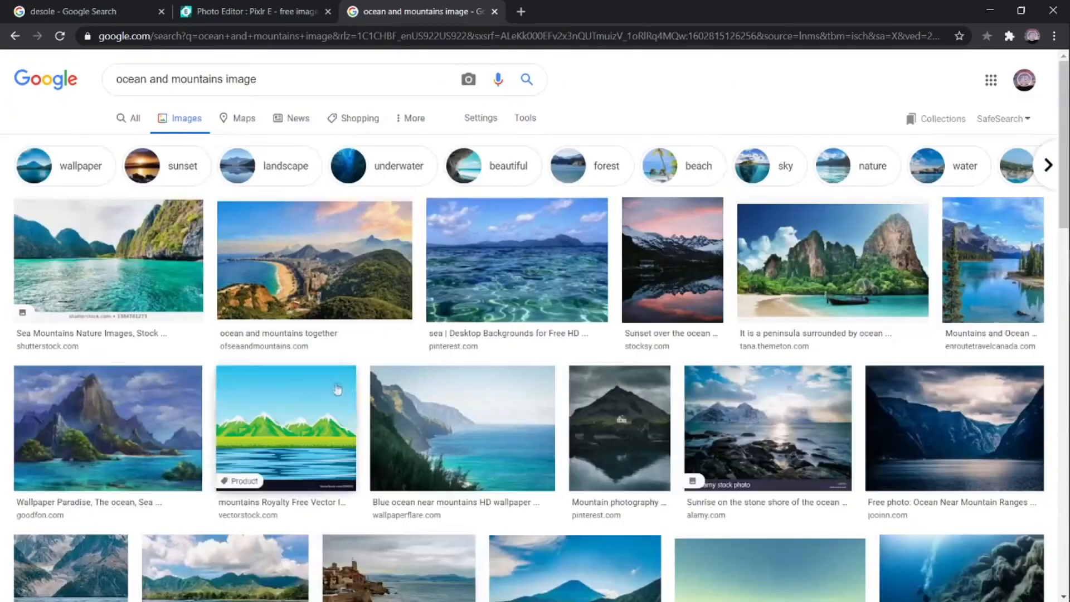
- Search Google Images for "ocean" instead and copy the Wikipedia ocean picture with the white cloud
drag(289, 79, 3, 69)
text(ocean)
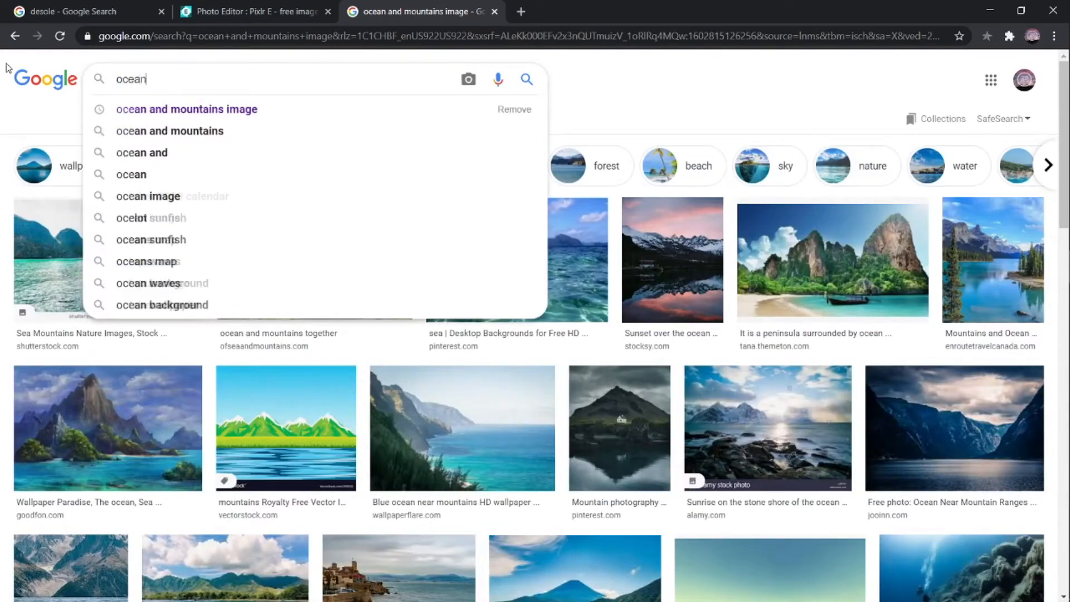
key(Return)
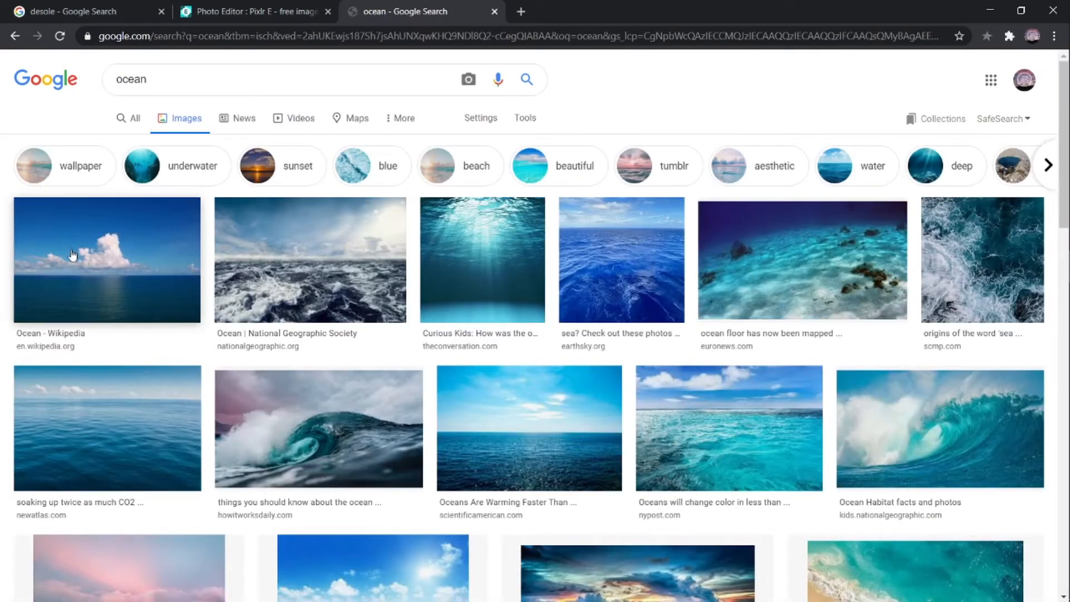
click(73, 254)
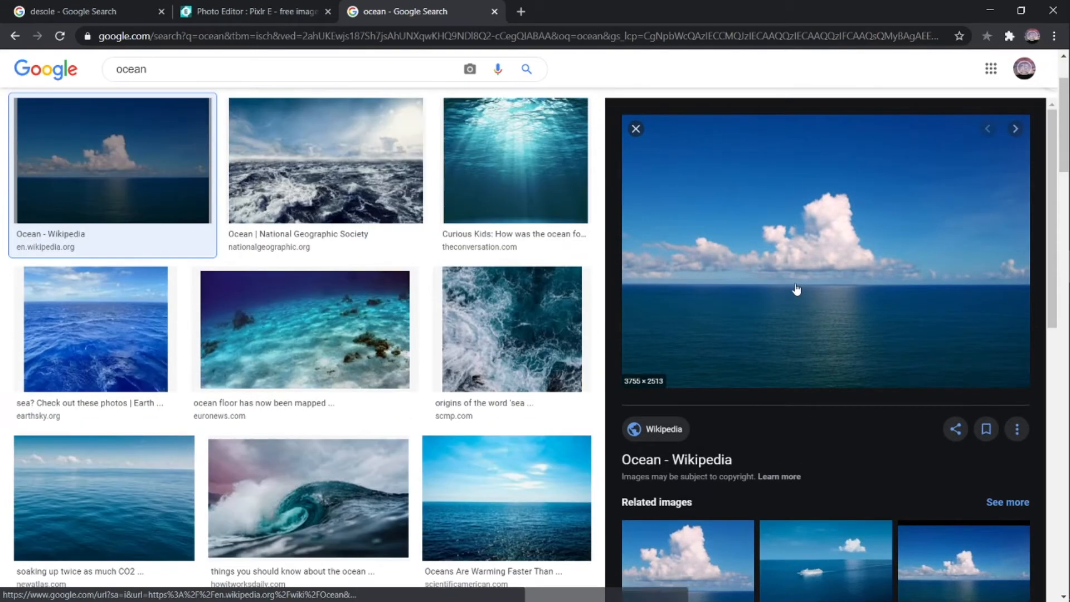
right_click(796, 284)
click(833, 427)
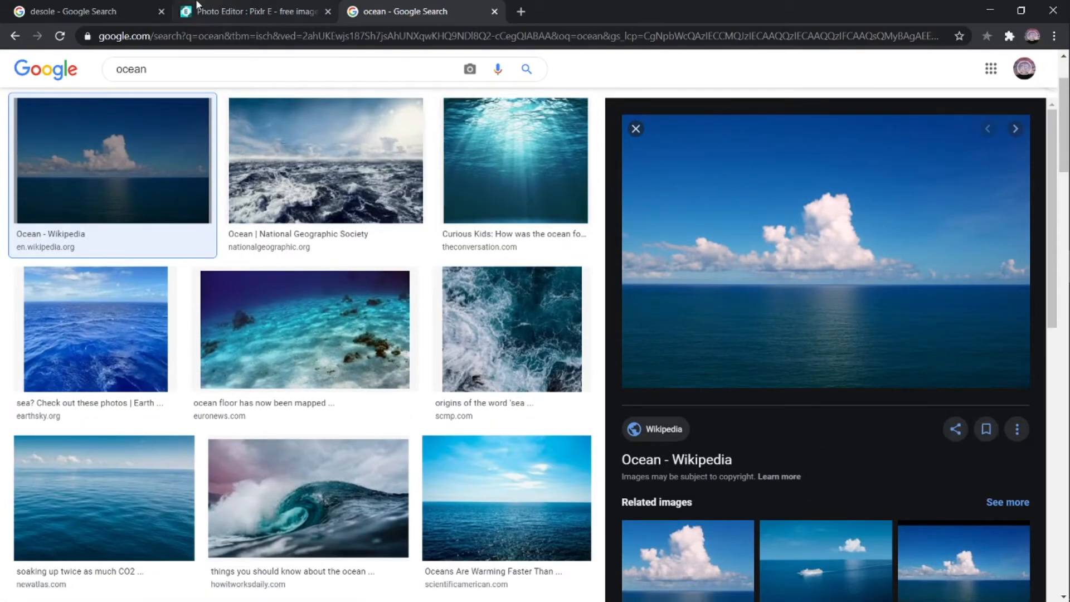
- Paste the ocean picture into the Pixlr image, scale it to 3403 x 2277 px and place its layer beneath the Desole render
click(243, 7)
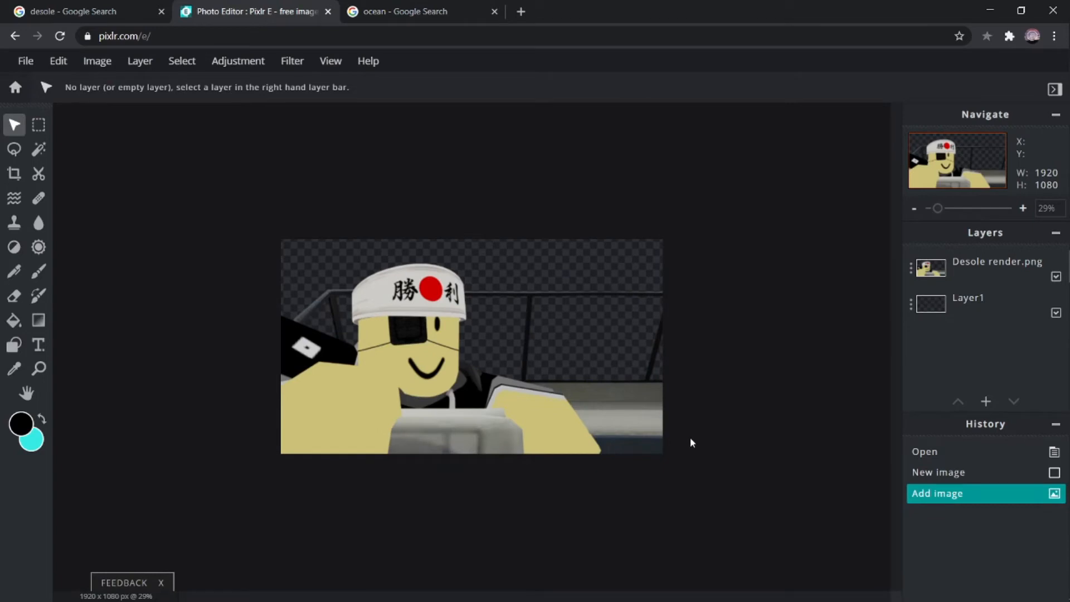
key(ctrl+v)
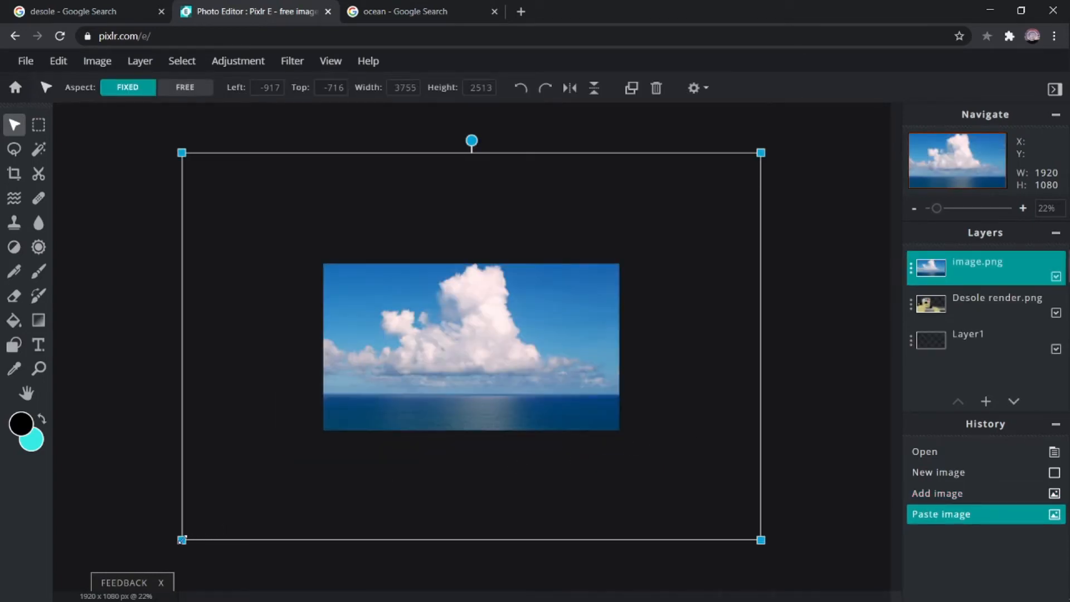
drag(181, 540, 236, 504)
drag(418, 430, 404, 446)
scroll(404, 447, up, 2)
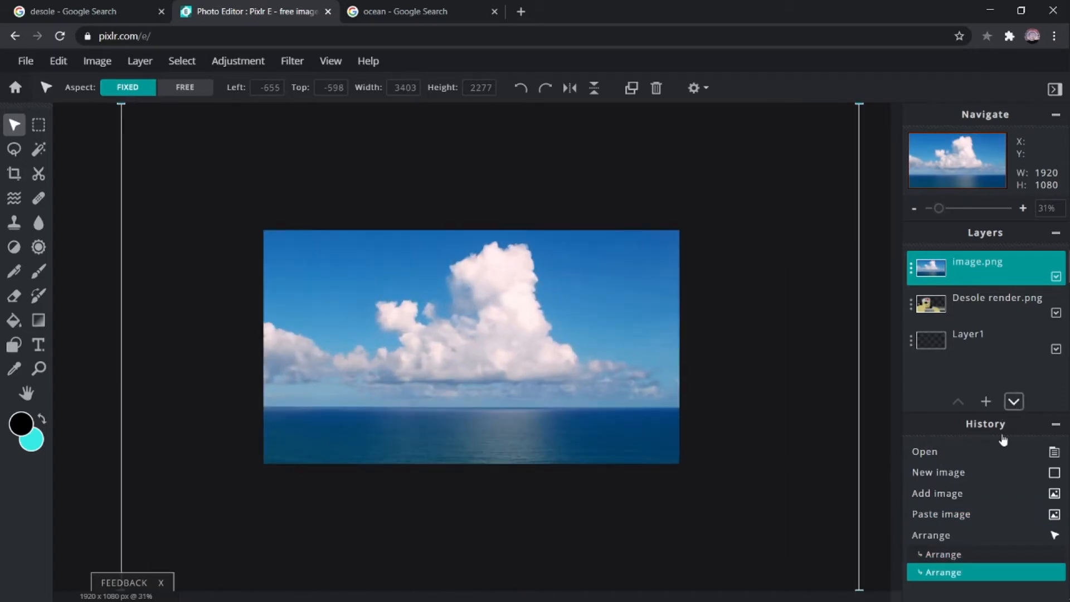
click(1014, 402)
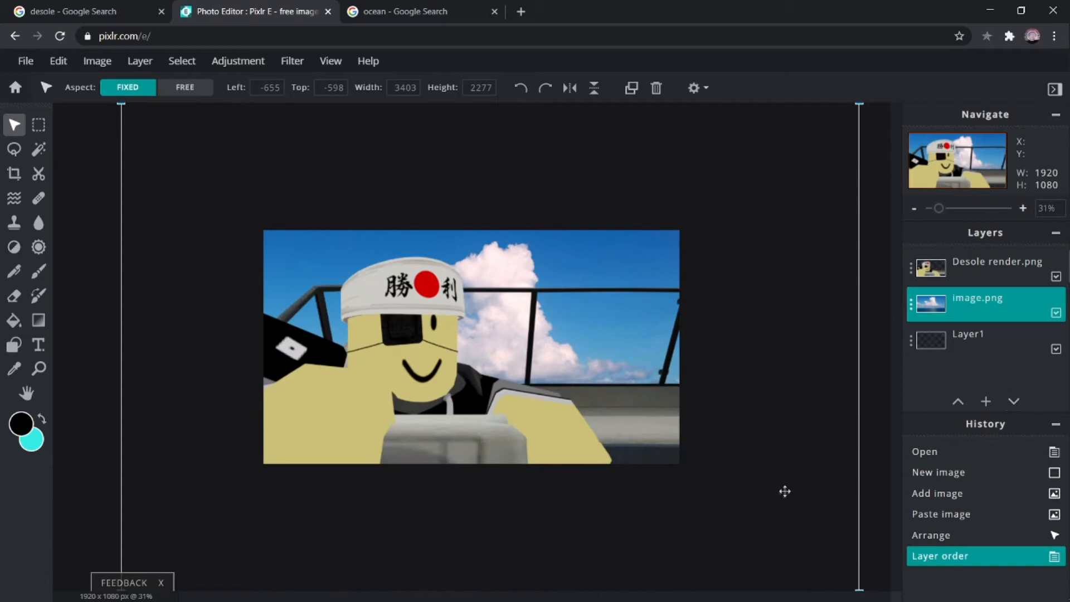
scroll(784, 493, down, 1)
- Compare the composition with the Song Machine reference thumbnail in the desole search results, and return to the Pixlr image
key(alt+Tab)
click(201, 286)
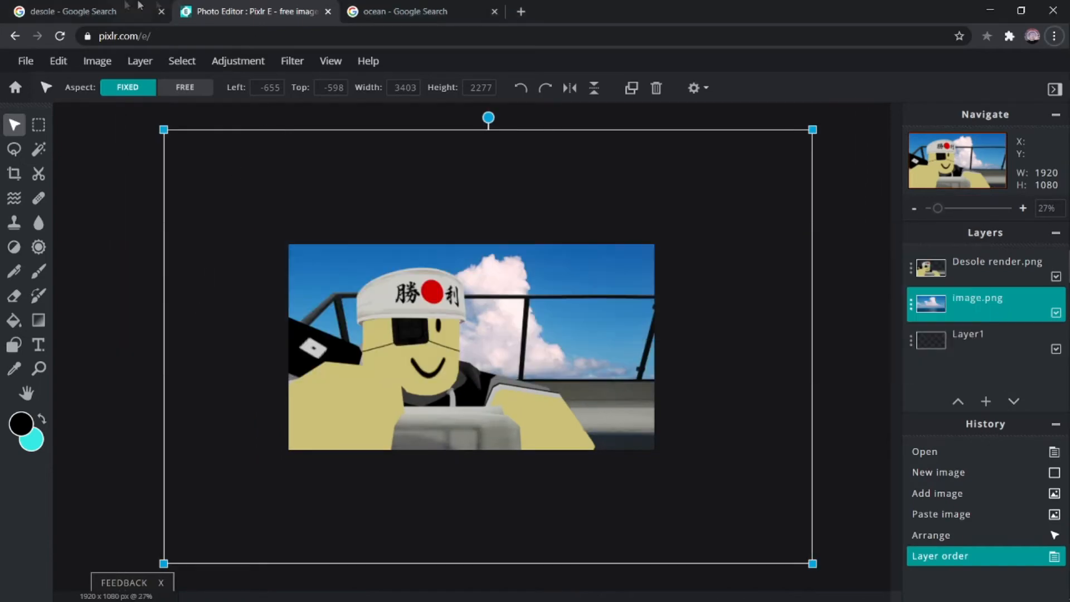
click(67, 11)
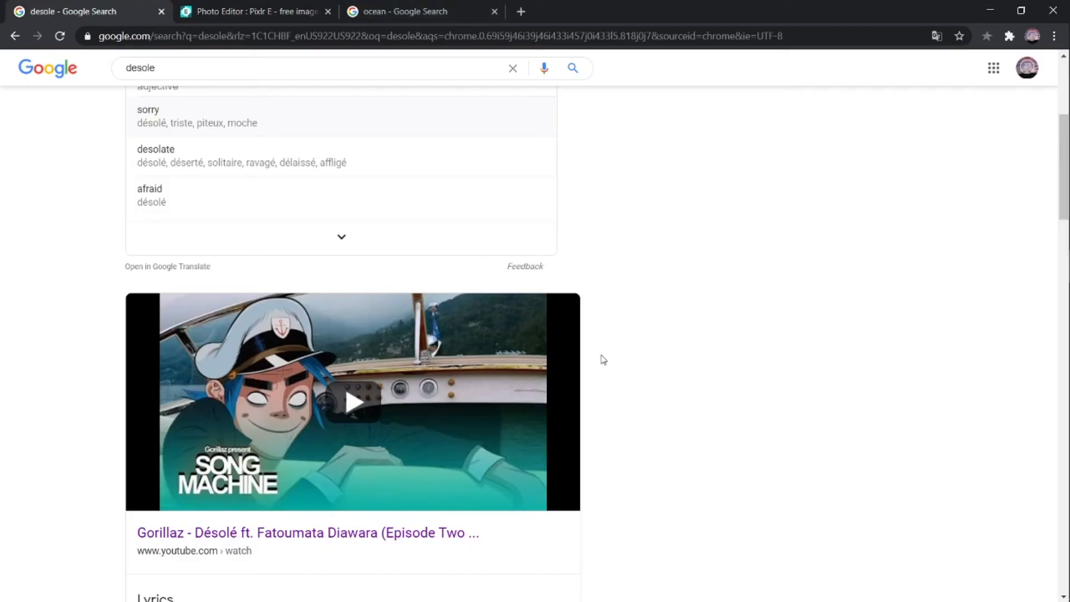
key(alt+Tab)
key(alt+Tab)
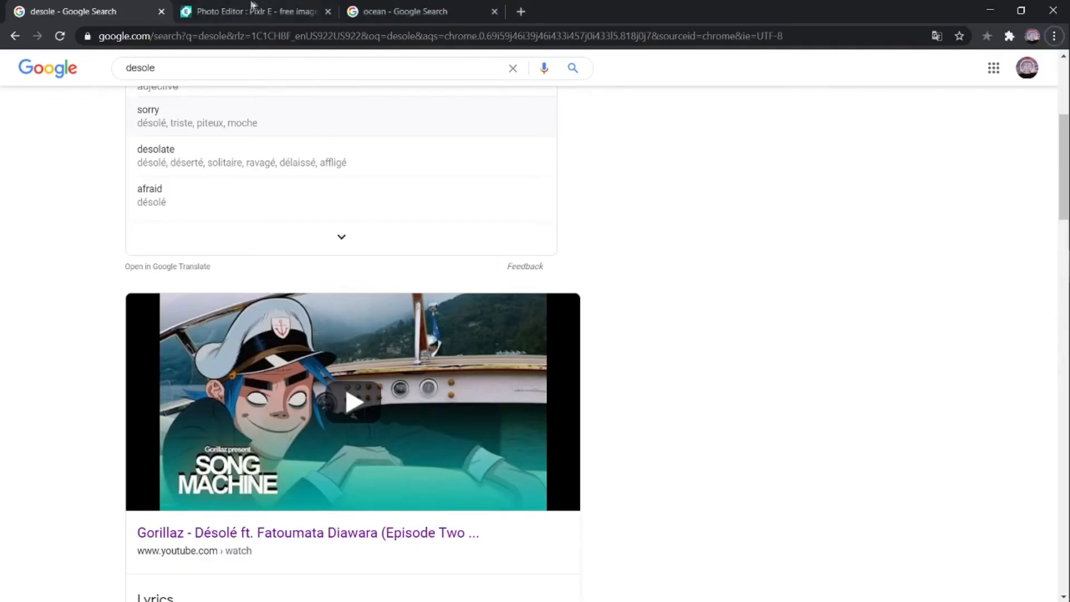
key(ctrl+Tab)
- Move the ocean picture up and to the right so its horizon lies just above the boat's edge, checking against the reference thumbnail
drag(759, 516, 760, 497)
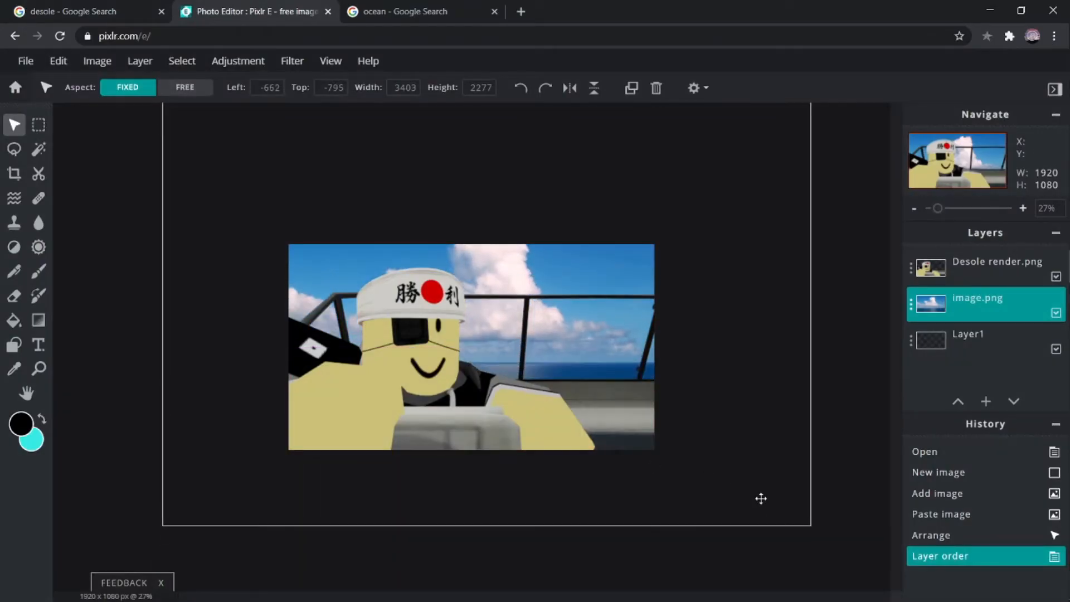
key(alt+Tab)
key(alt+Tab)
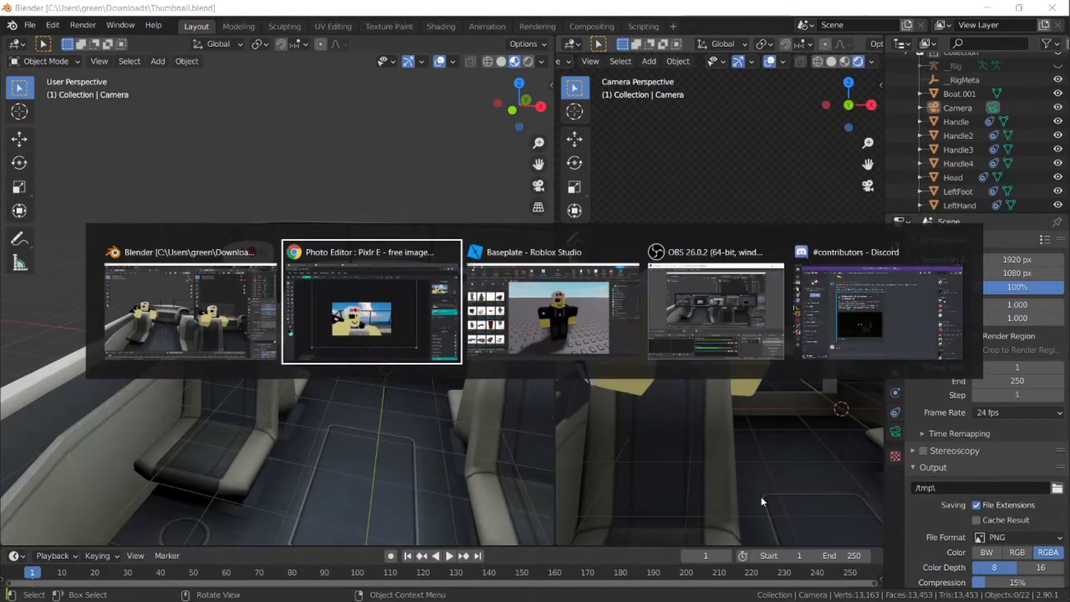
key(ctrl+shift+Tab)
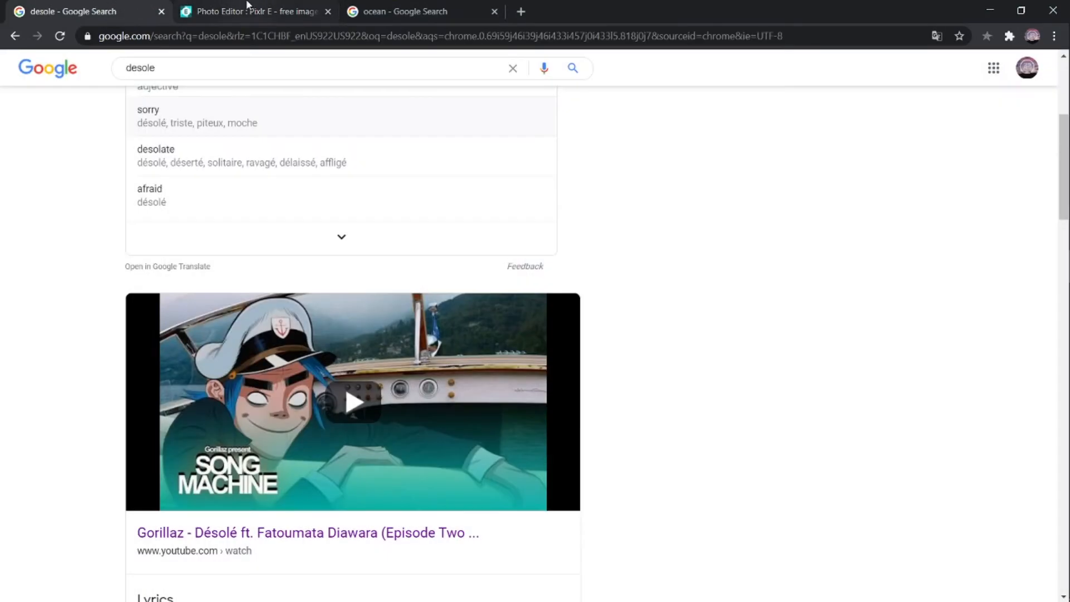
click(247, 6)
drag(770, 326, 804, 330)
click(584, 370)
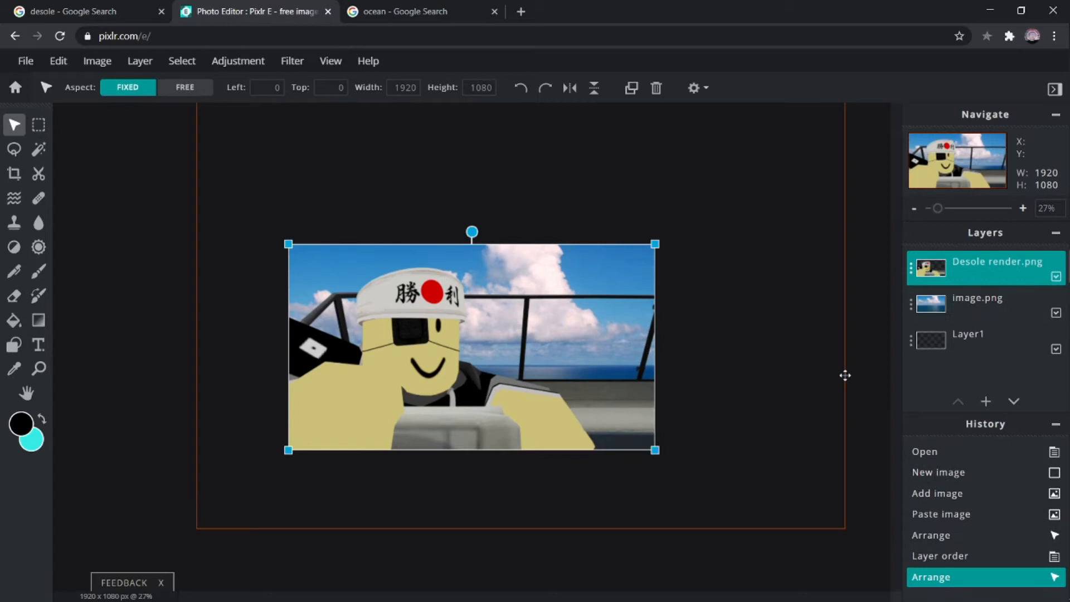
click(848, 387)
- Apply the Justblues effect from the effect library to the Desole render layer at an amount of 53
scroll(582, 442, up, 4)
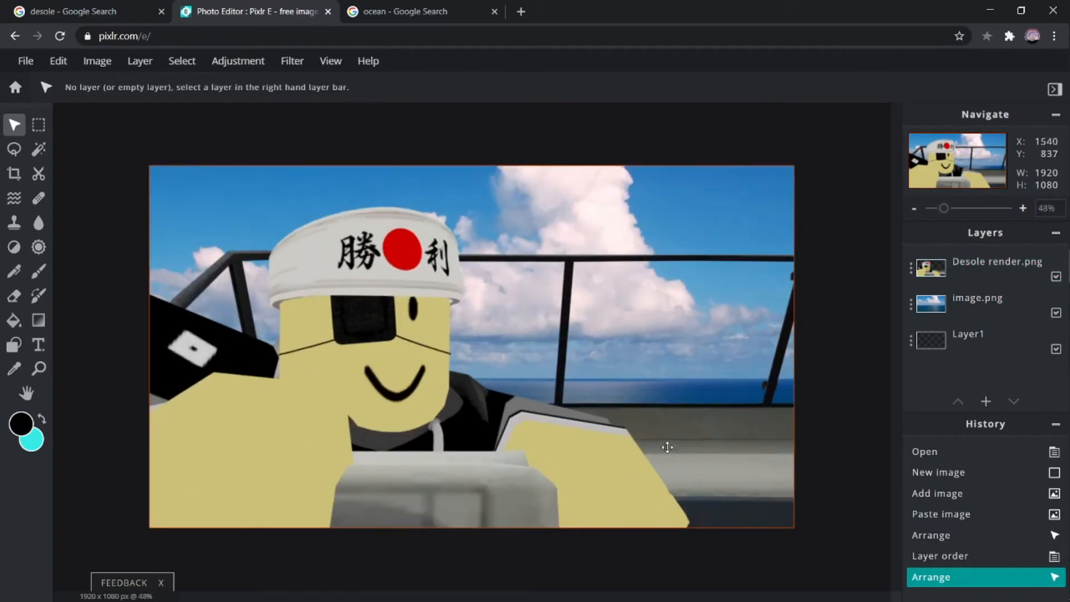
scroll(667, 447, down, 1)
scroll(677, 431, down, 4)
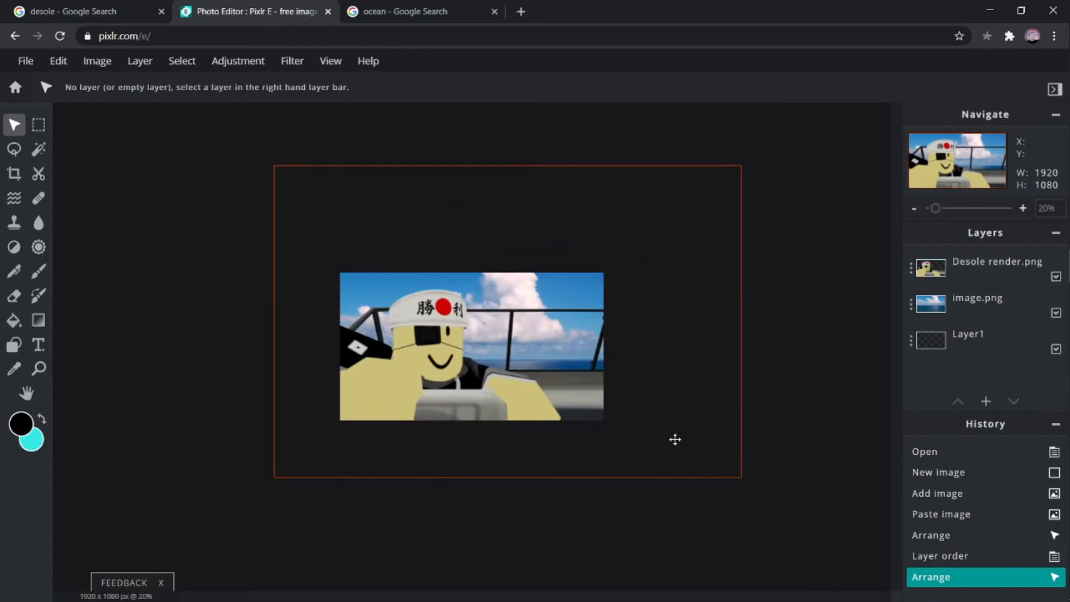
click(439, 392)
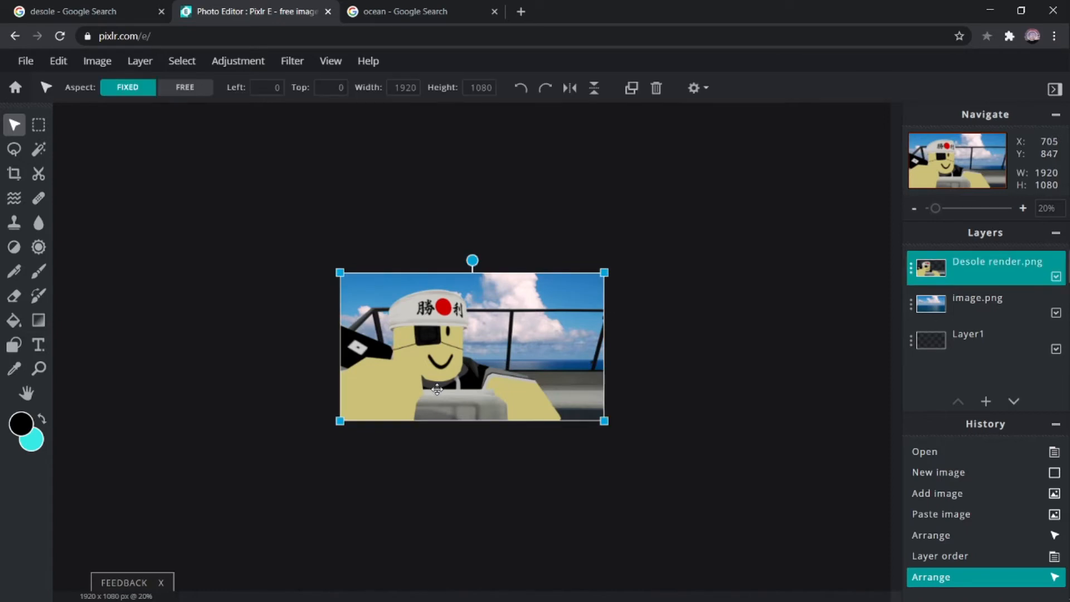
scroll(439, 391, up, 2)
click(262, 62)
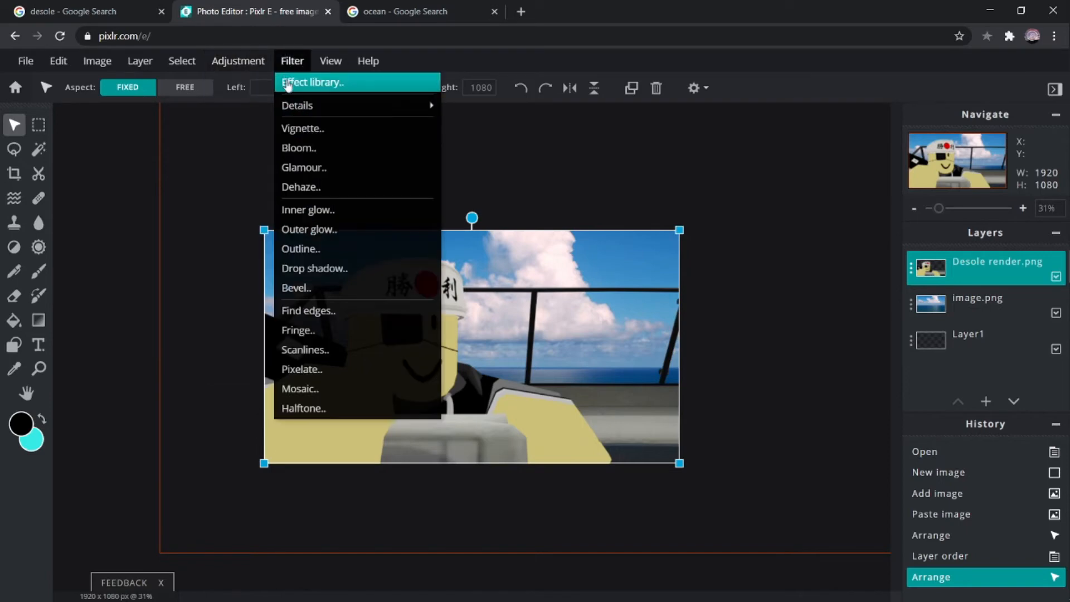
click(286, 82)
click(582, 217)
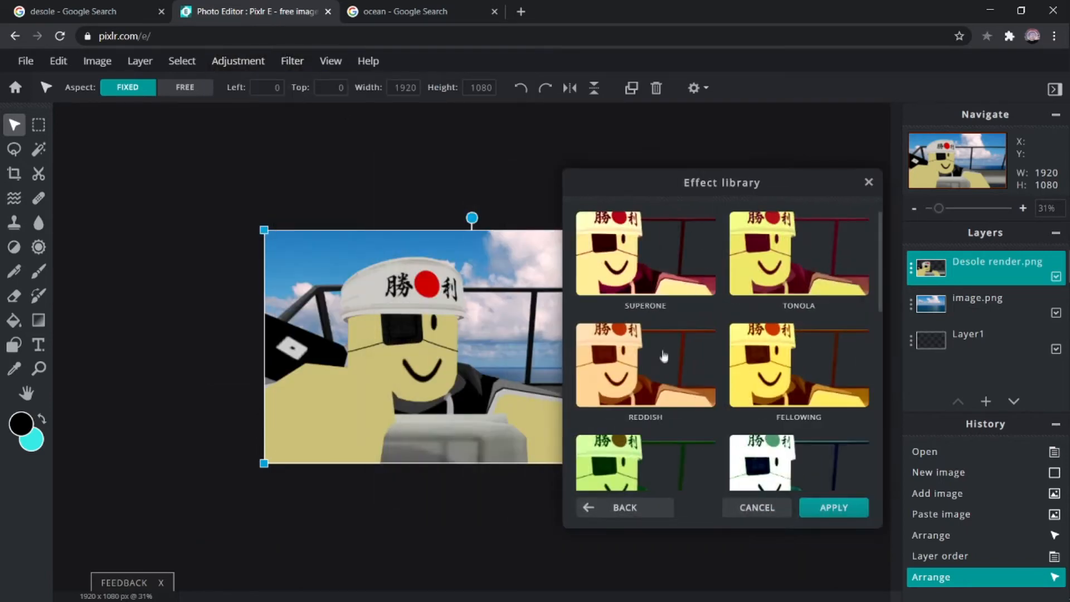
scroll(663, 360, down, 1)
scroll(664, 361, down, 1)
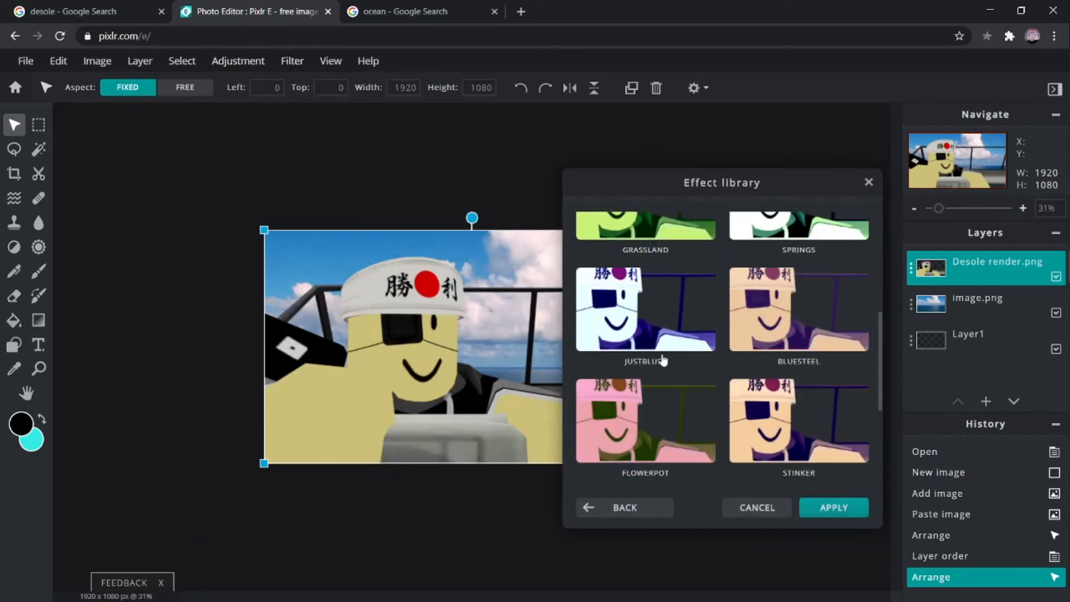
click(663, 343)
drag(689, 368, 644, 363)
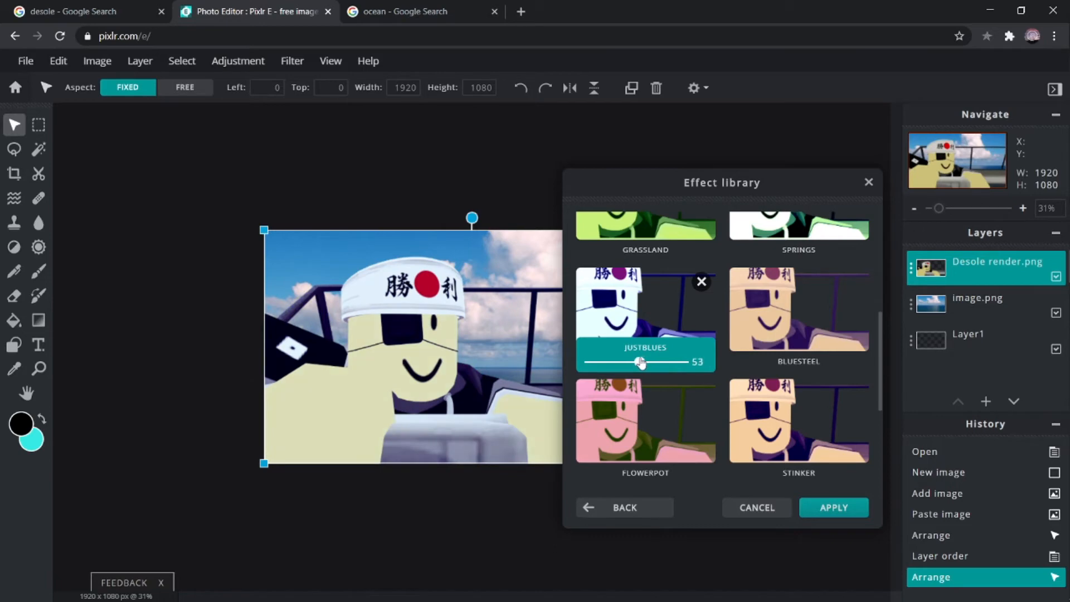
click(832, 508)
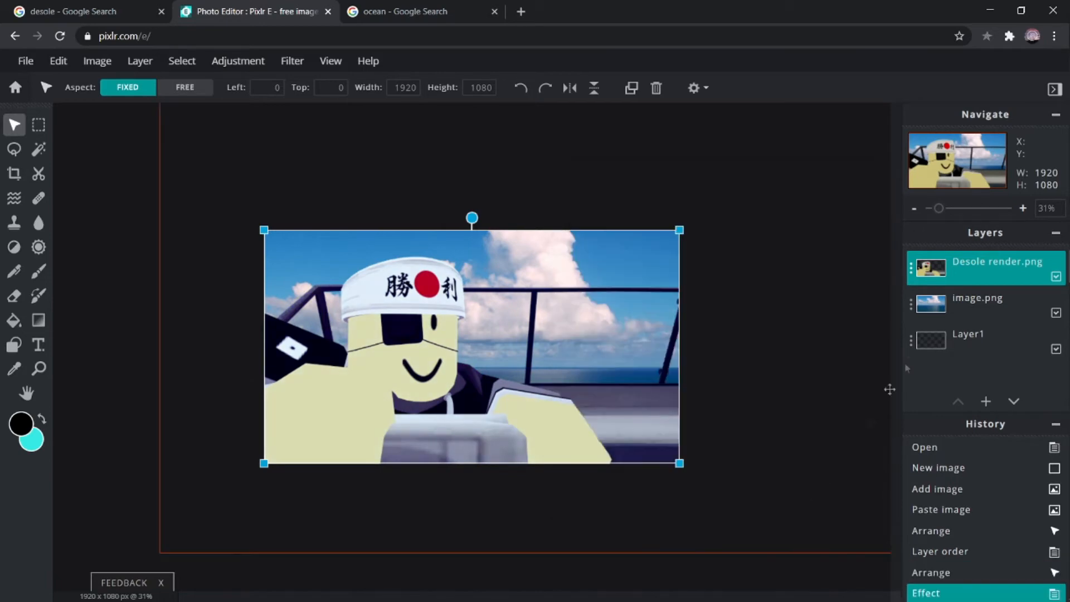
- Apply the Justblues effect from the effect library to the ocean picture layer at an amount of 51
click(844, 450)
click(292, 60)
click(315, 82)
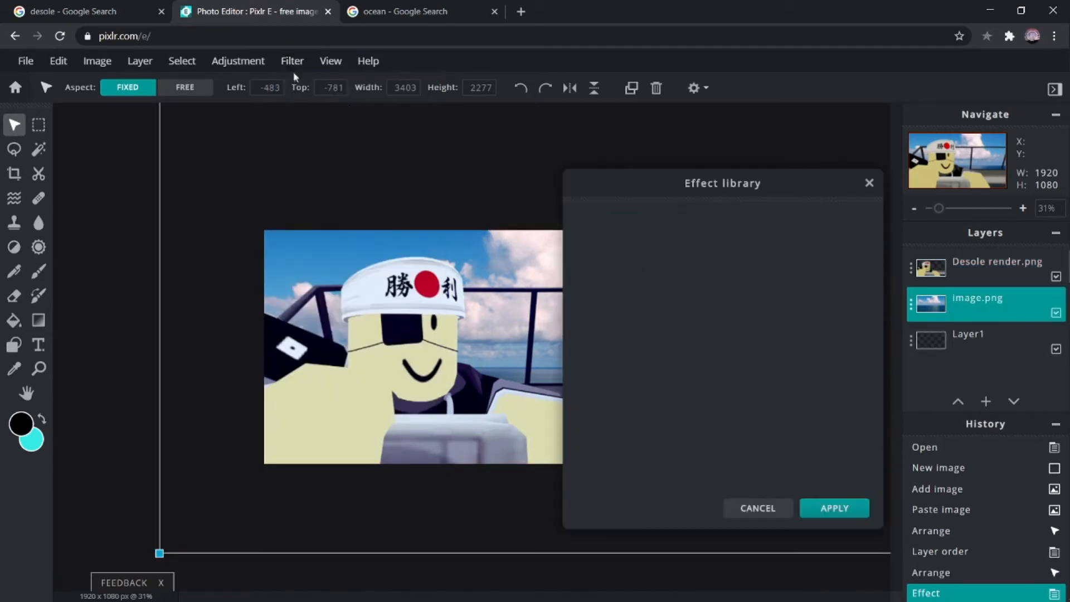
scroll(657, 396, down, 10)
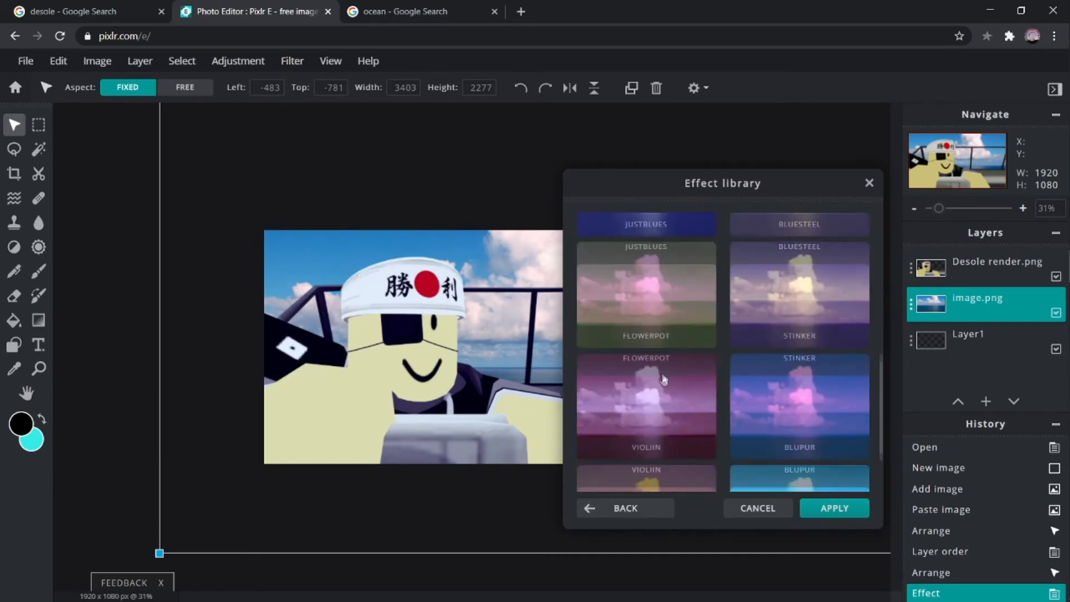
scroll(678, 396, up, 5)
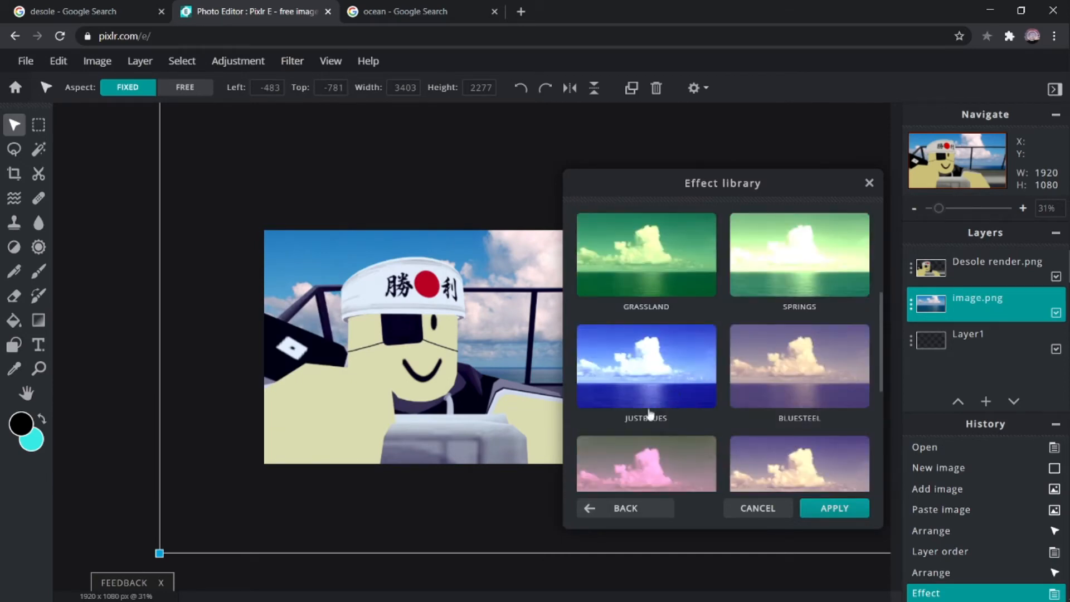
click(700, 405)
drag(687, 418, 652, 430)
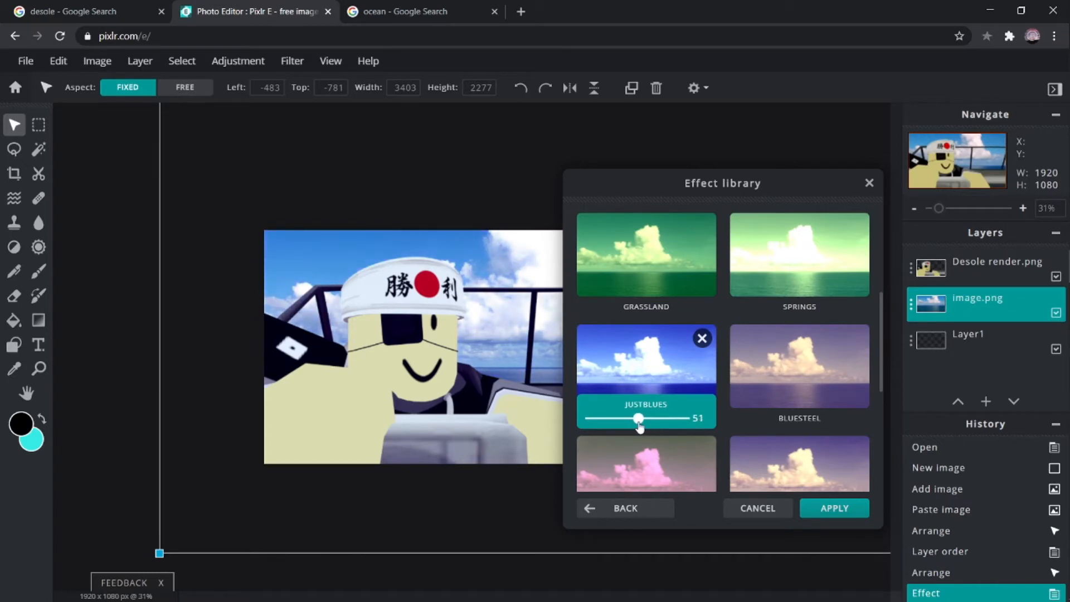
click(818, 507)
scroll(772, 533, down, 1)
click(721, 557)
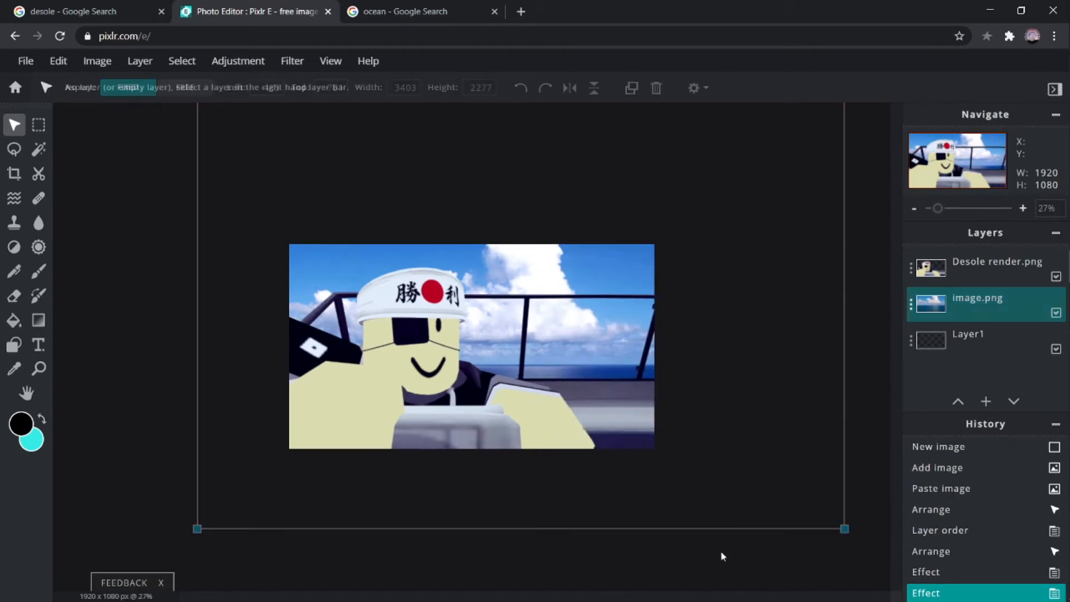
scroll(538, 349, up, 3)
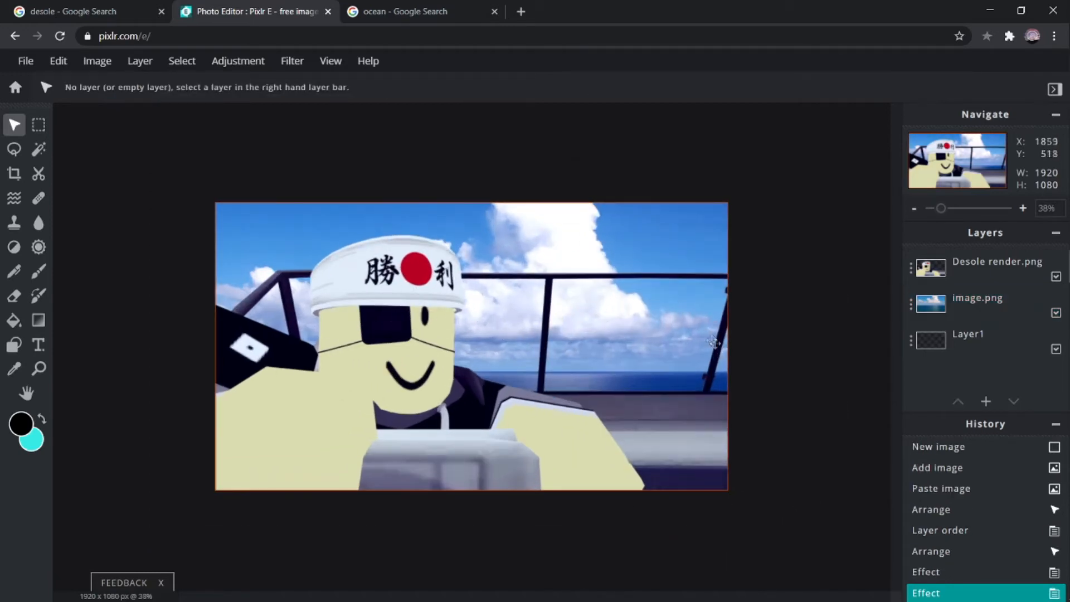
- Move the ocean picture slightly up and to the left, to left -491 and top -812, and deselect it
scroll(714, 342, down, 2)
click(772, 419)
click(769, 416)
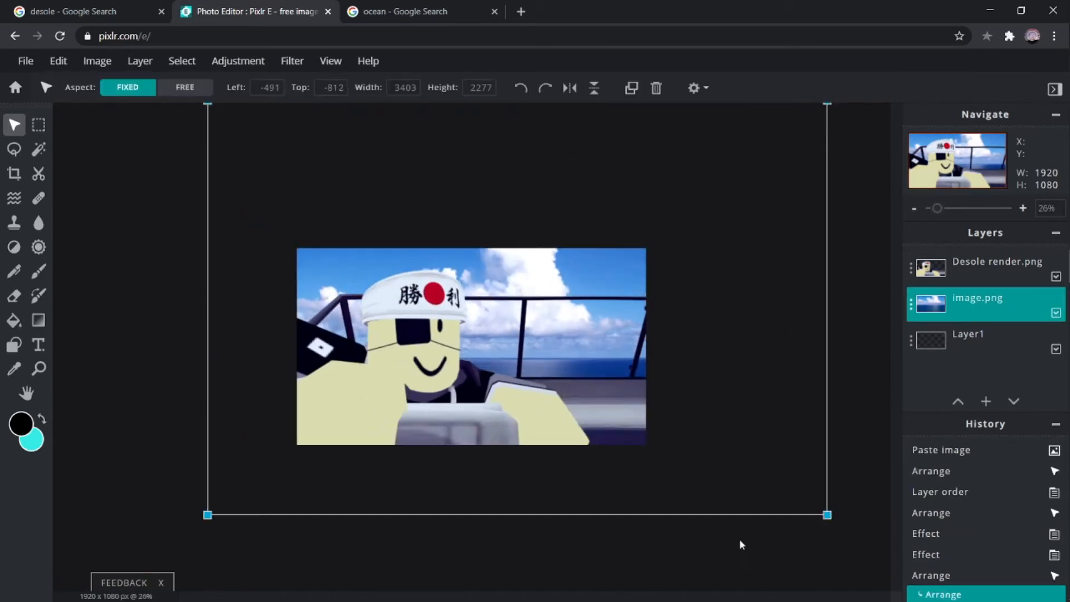
click(741, 543)
scroll(527, 479, up, 1)
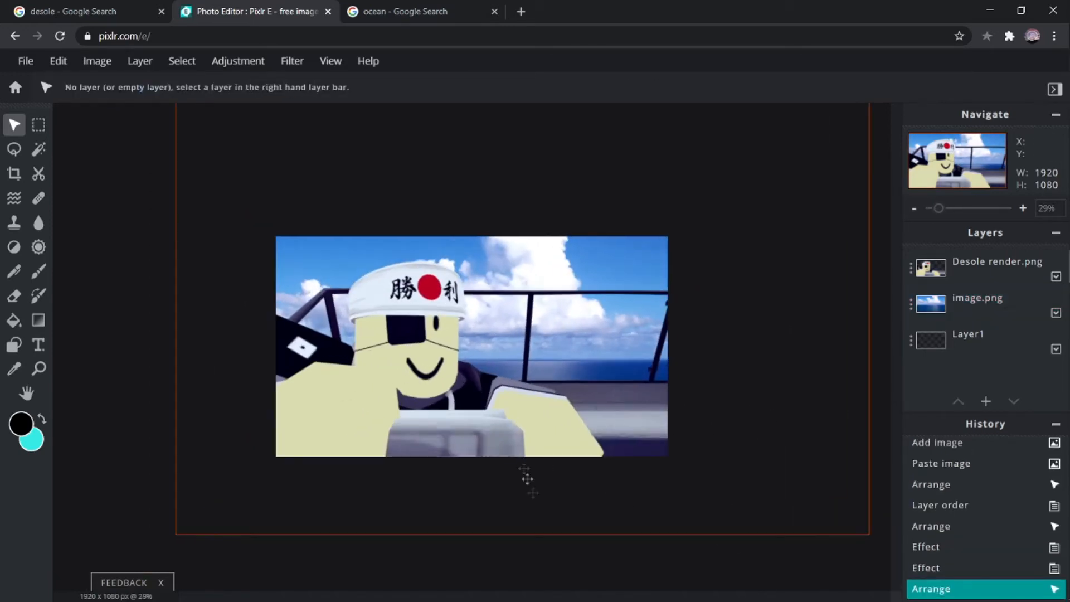
- Apply Curves to the Desole render, raising the middle of the blue channel's curve to give it a bluer tint
click(488, 406)
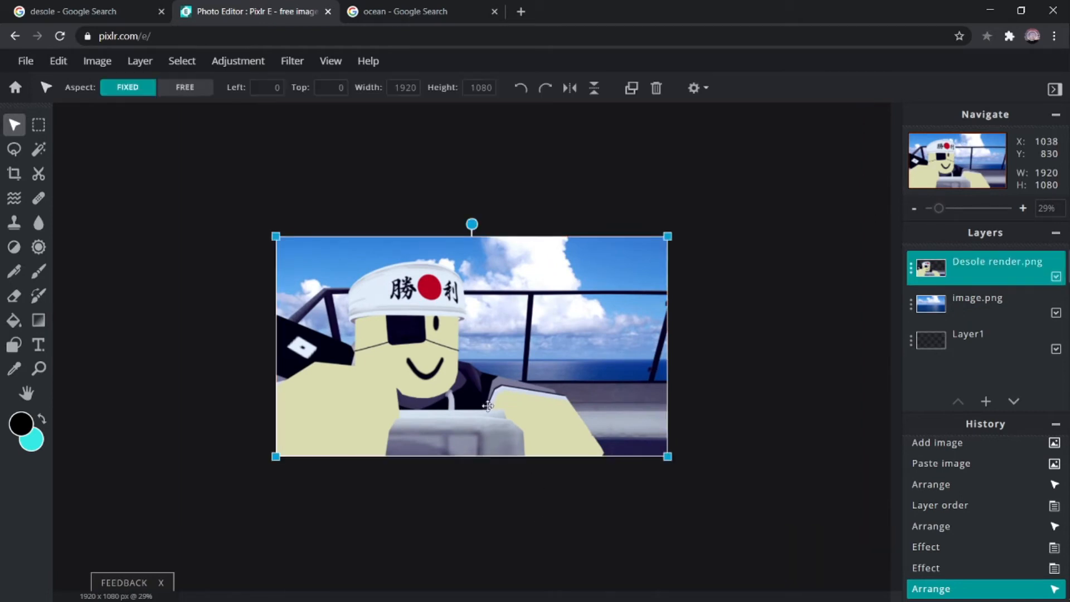
click(238, 61)
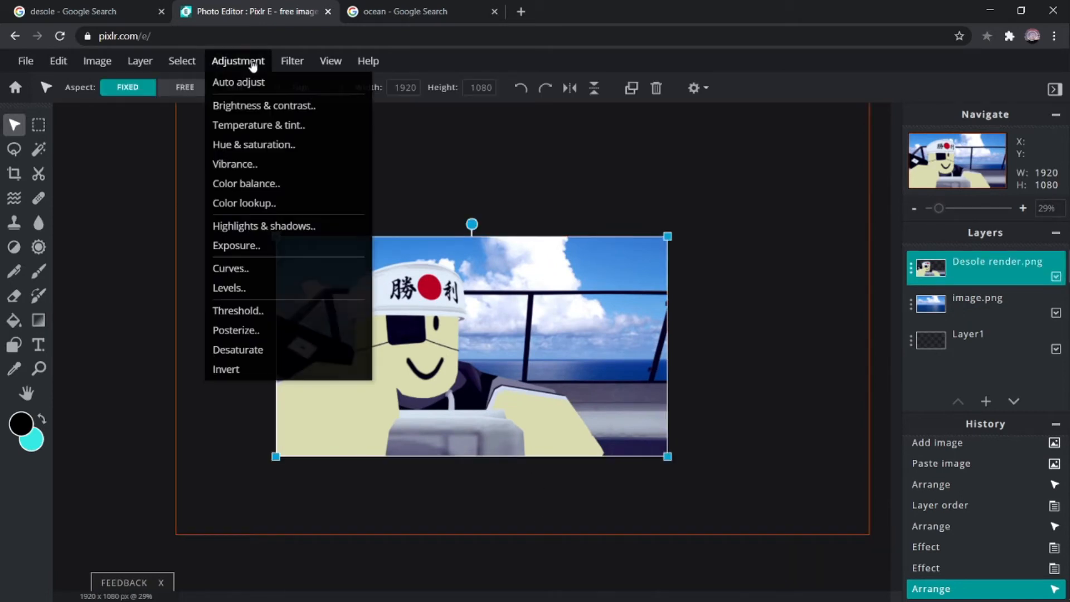
click(242, 269)
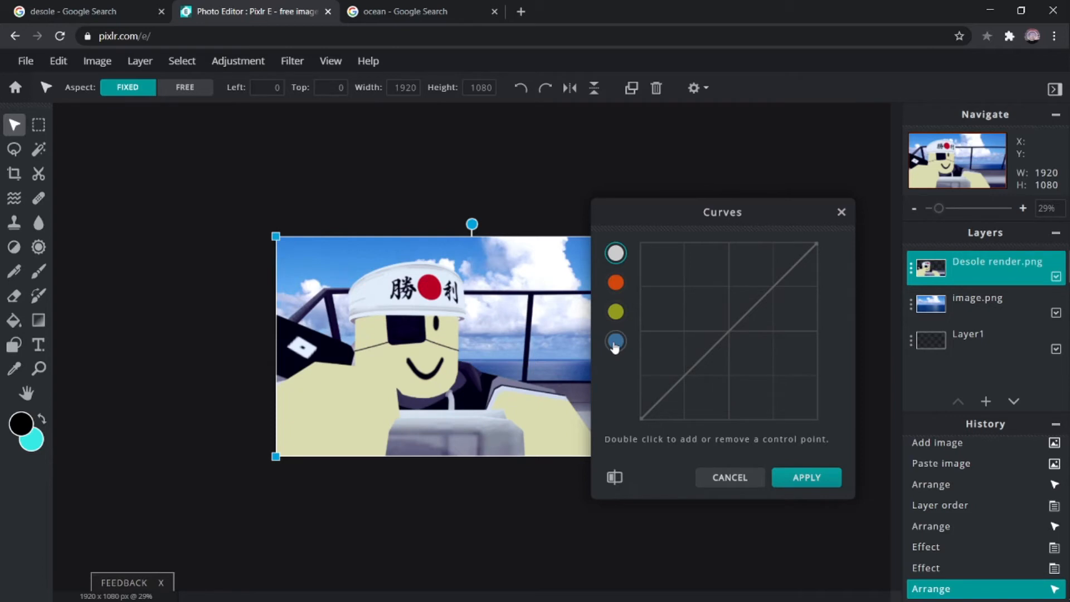
drag(663, 216, 735, 221)
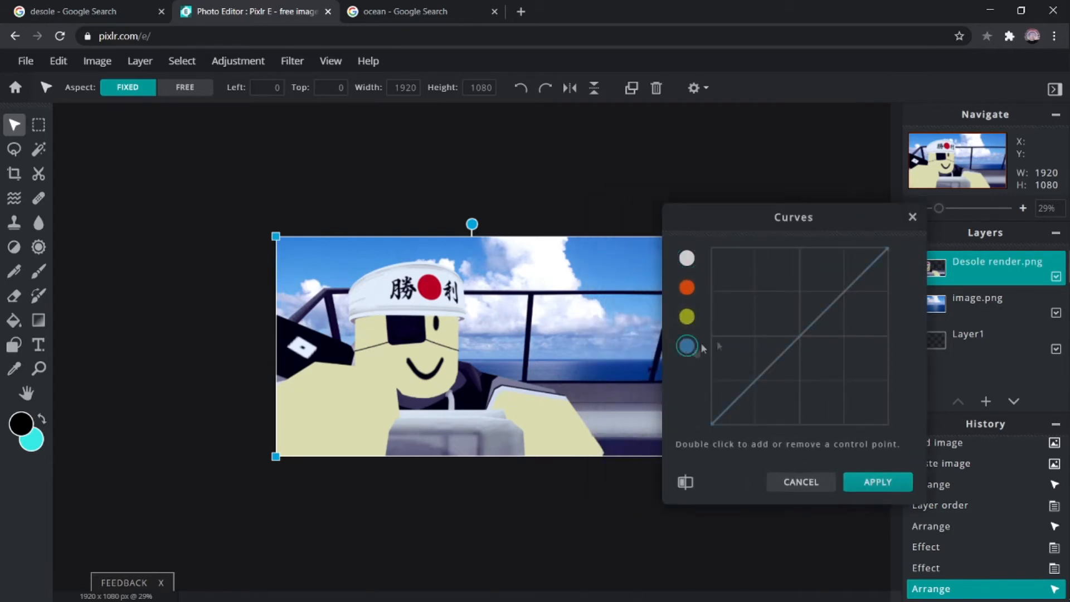
drag(817, 345, 792, 318)
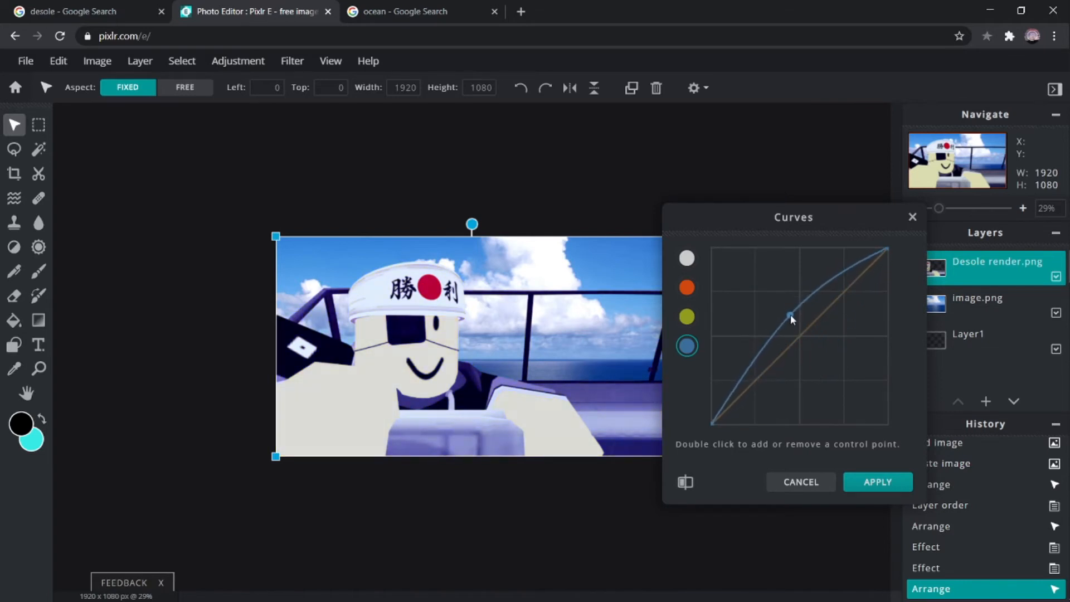
click(871, 483)
- Apply Curves to the ocean picture, raising the middle of the blue channel's curve, and deselect the layer
click(830, 323)
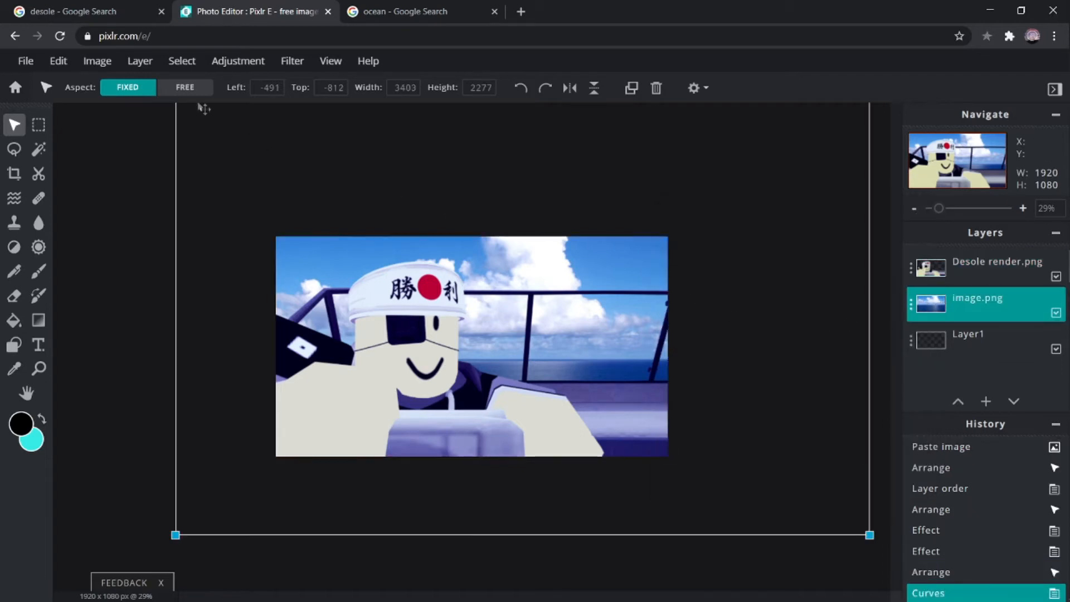
click(238, 61)
click(241, 269)
click(688, 347)
drag(798, 337, 789, 305)
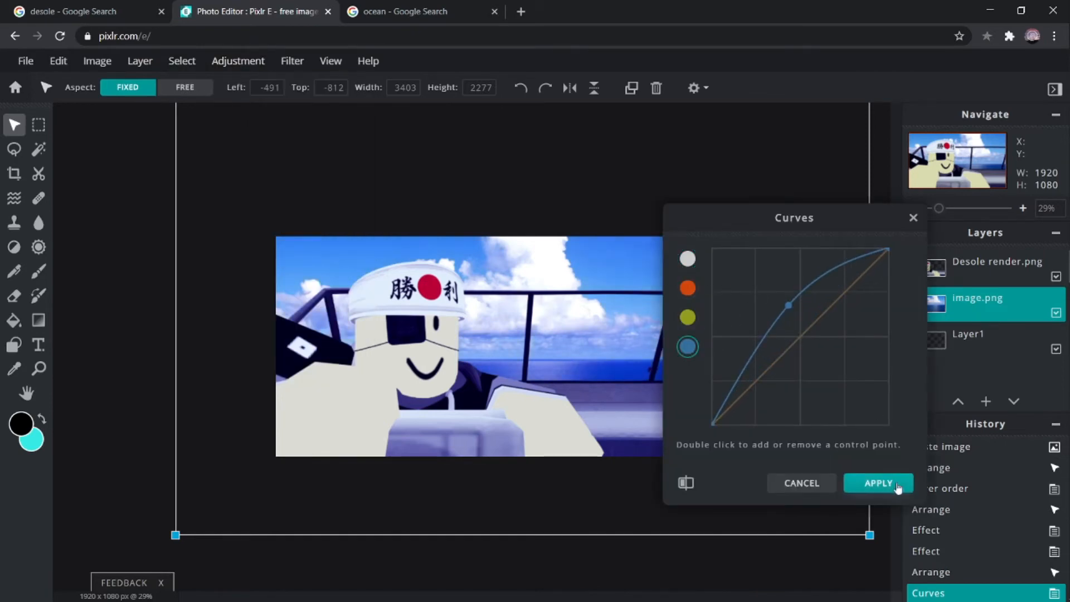
click(844, 468)
click(832, 453)
scroll(788, 456, up, 1)
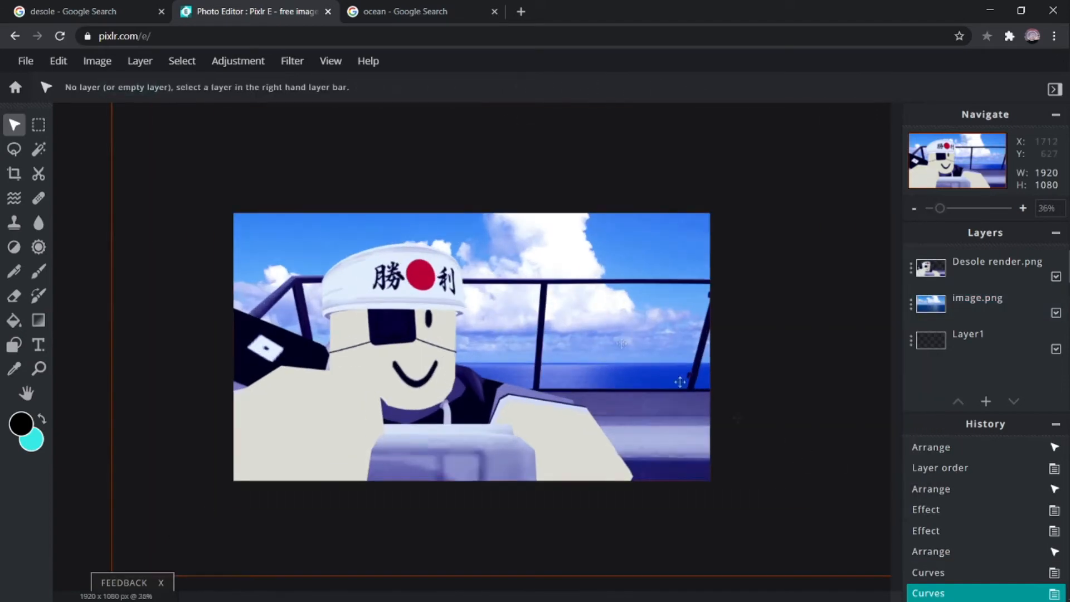
- Check the Song Machine reference thumbnail and add an empty layer above the Desole render
click(154, 15)
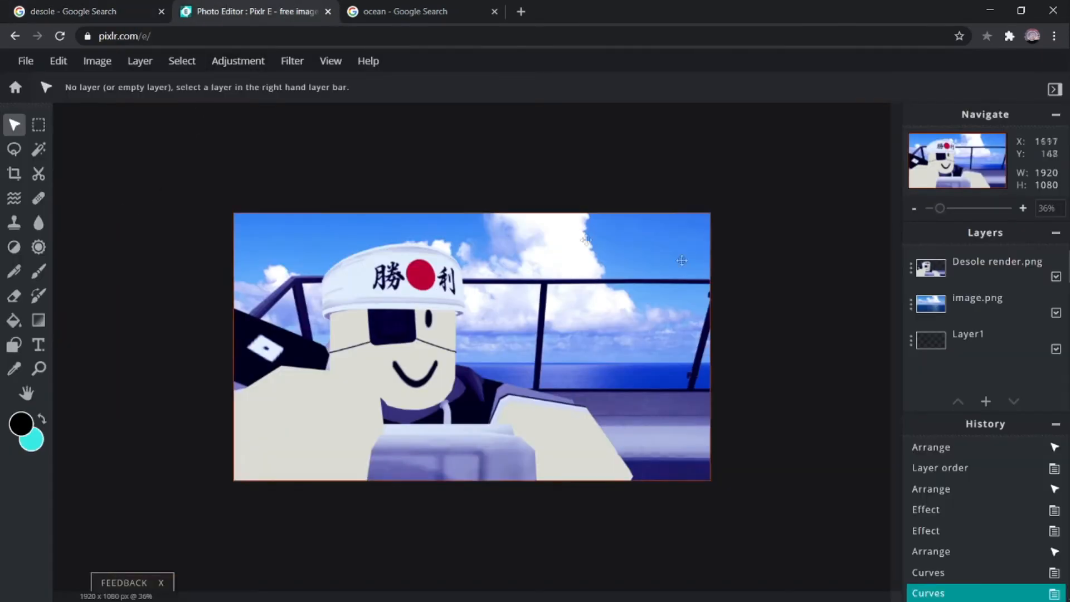
click(1016, 280)
click(987, 402)
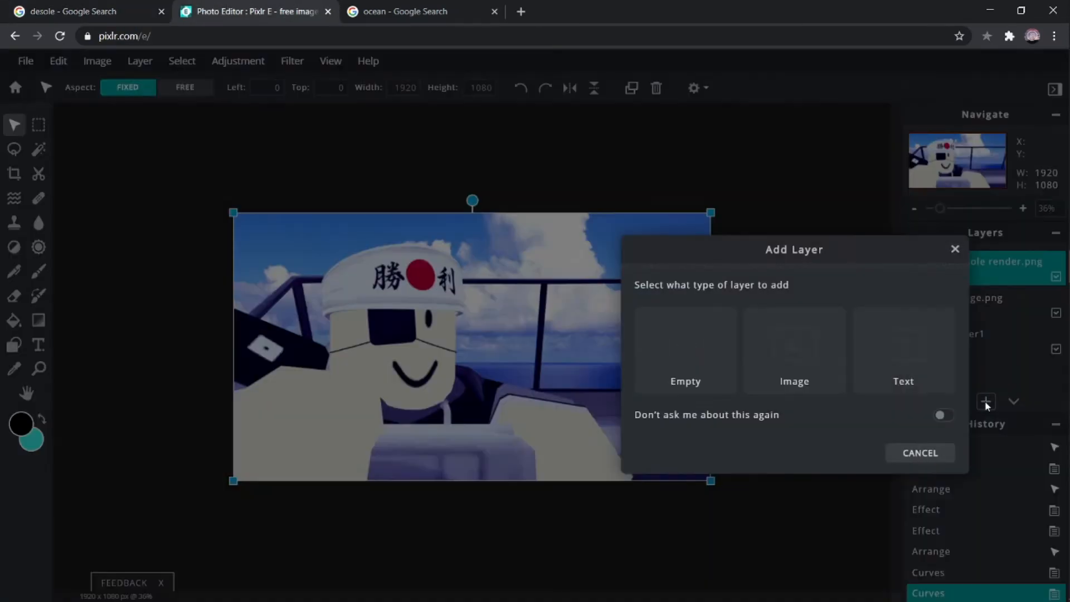
click(731, 362)
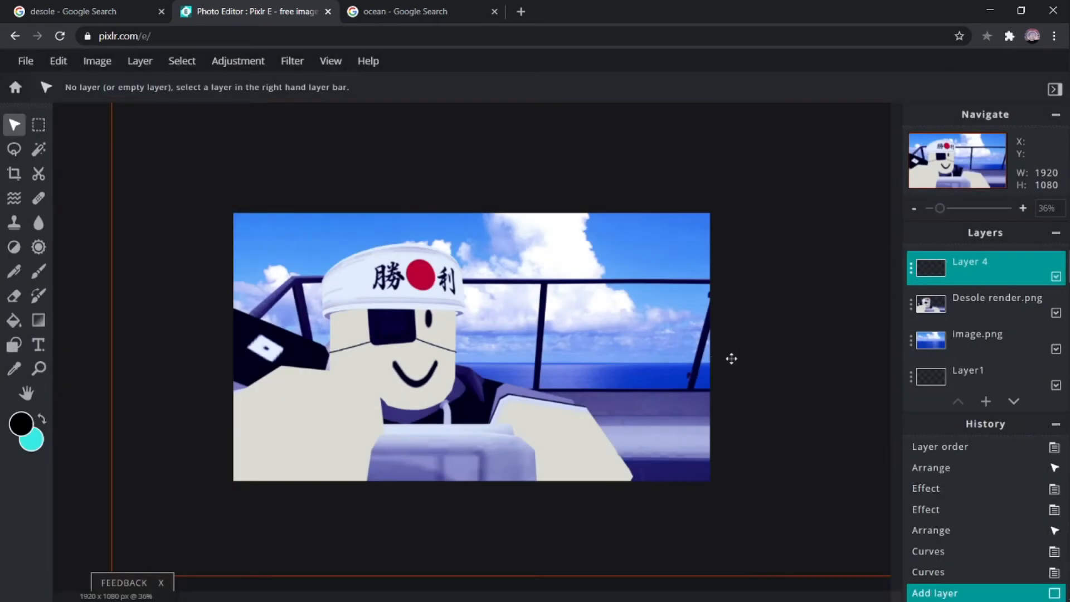
- Set the linear gradient's end colour to #36C1EB for the Gradient tool, checking against the Song Machine reference thumbnail
click(39, 321)
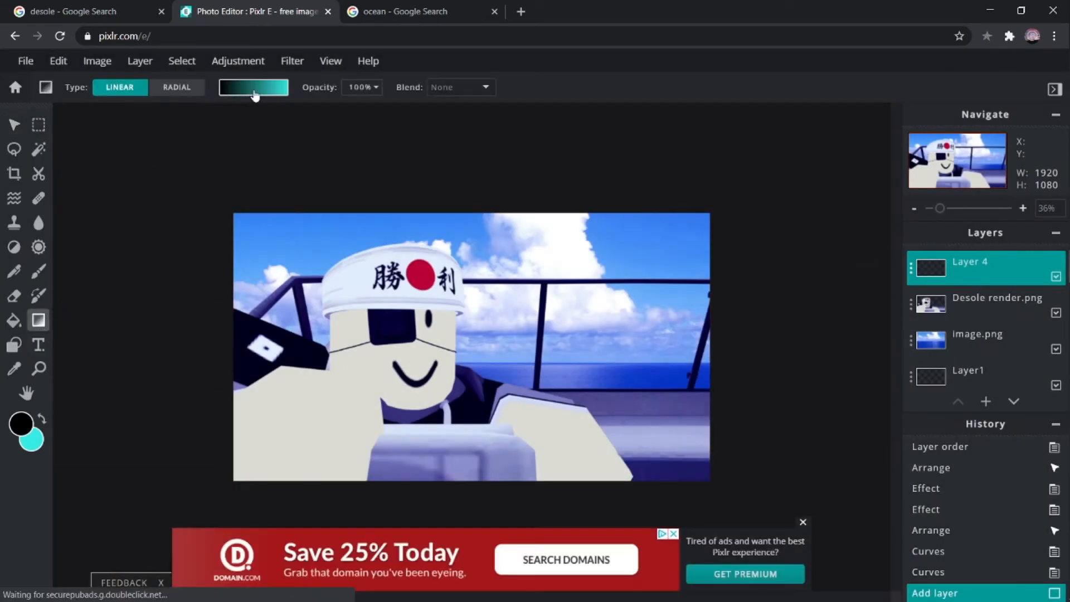
click(227, 92)
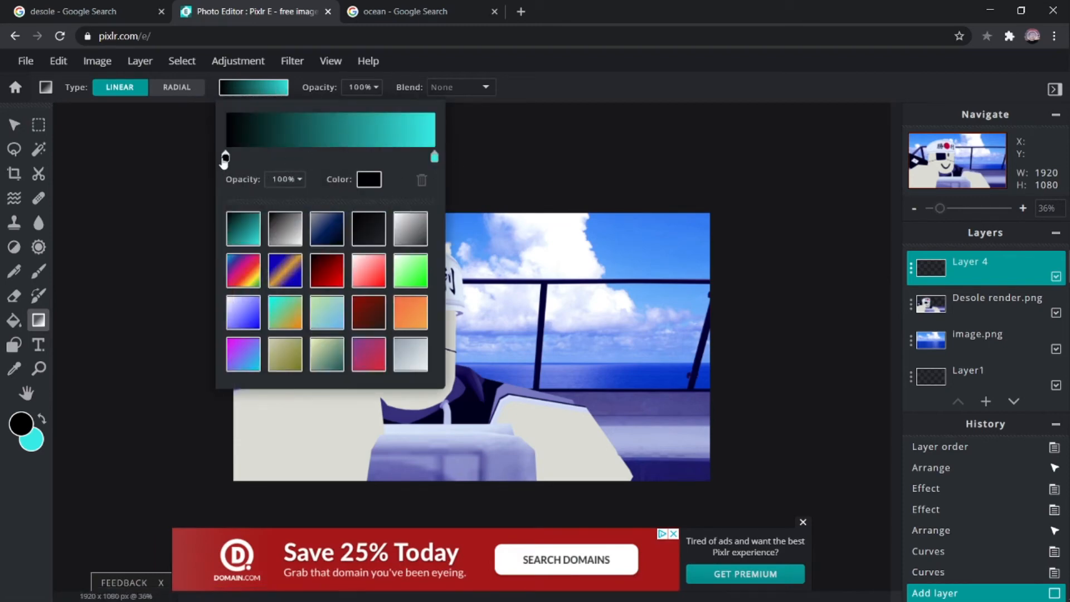
click(50, 7)
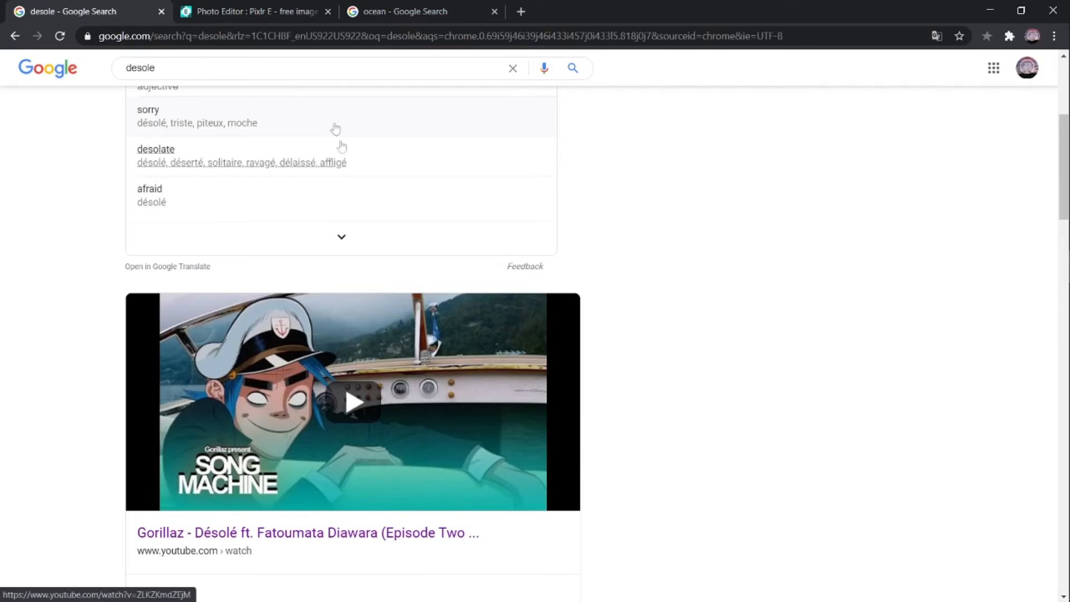
click(295, 11)
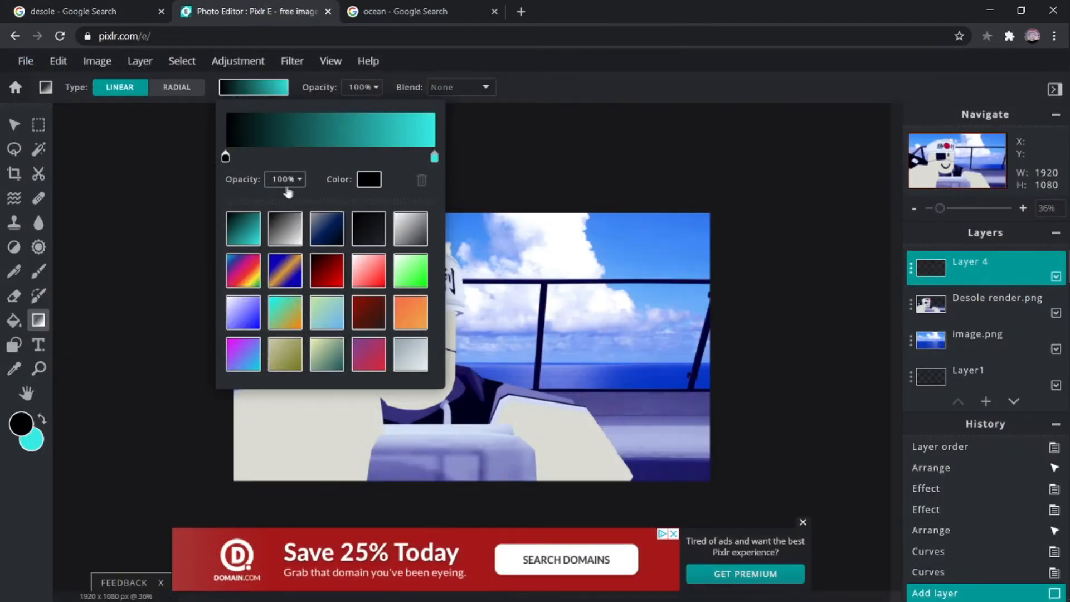
click(436, 159)
click(369, 179)
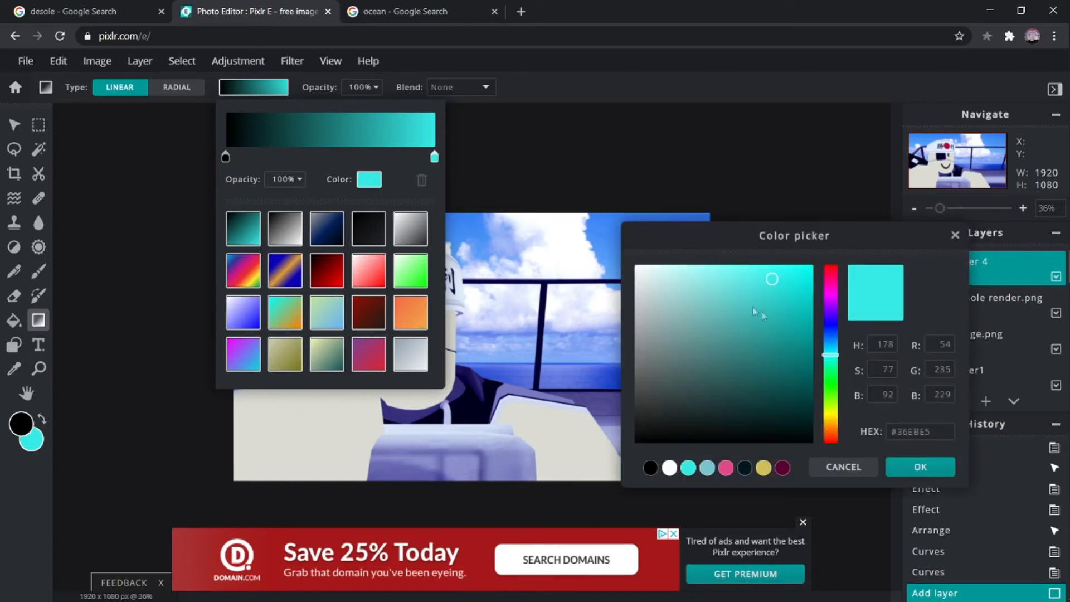
click(831, 347)
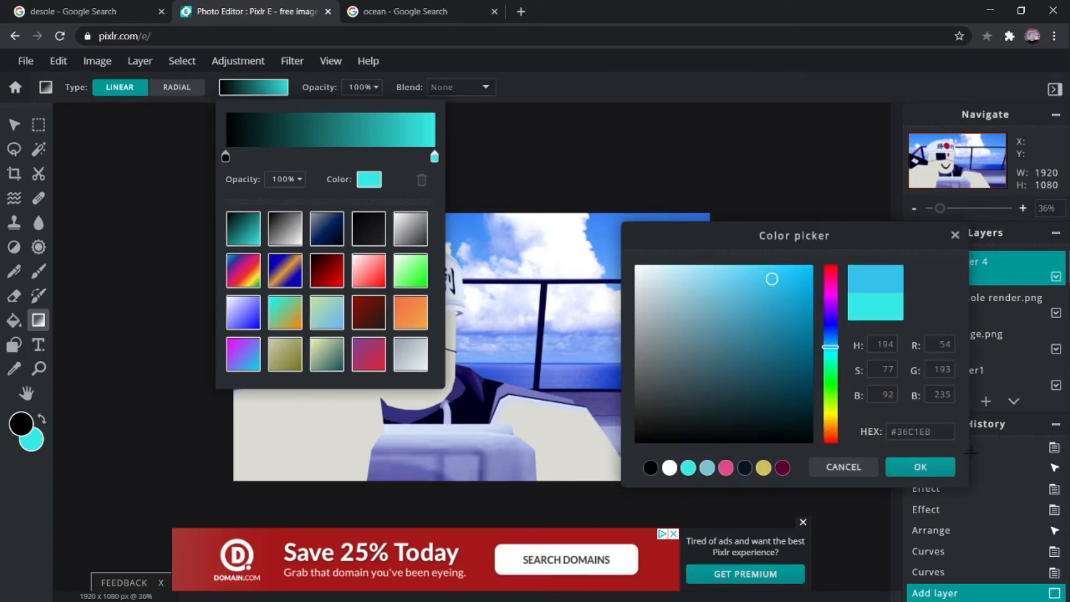
click(926, 469)
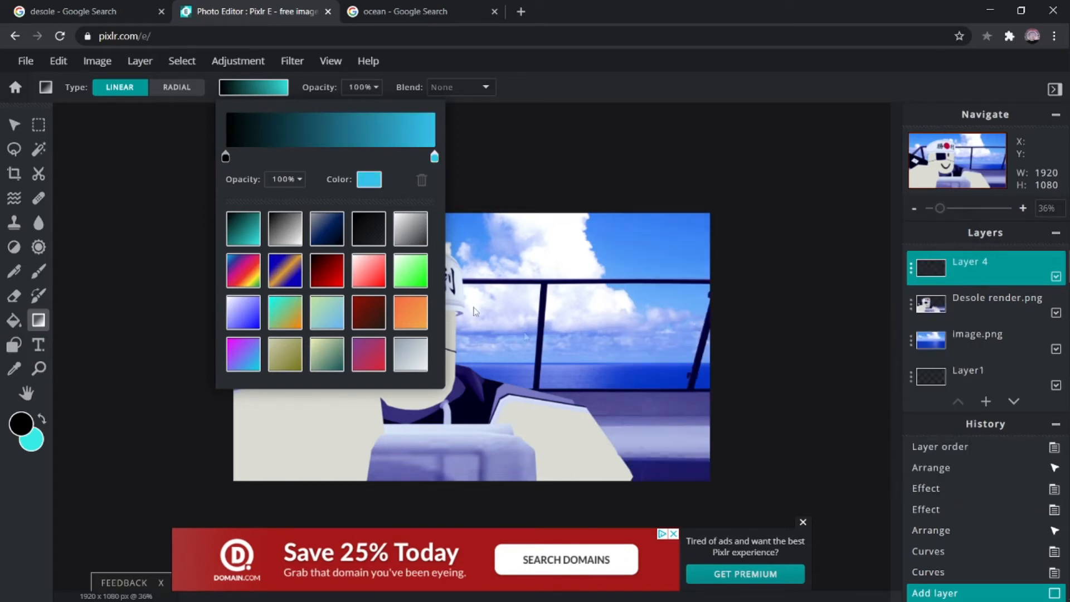
- Set the opacity of the linear gradient's black start colour to 0%
click(226, 159)
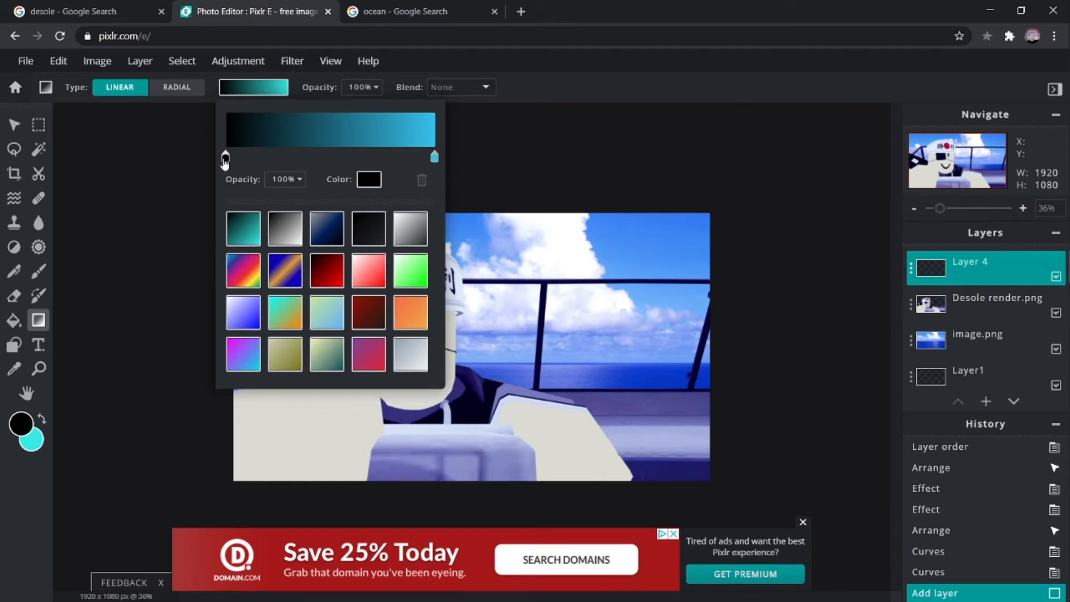
click(287, 179)
drag(300, 203, 145, 201)
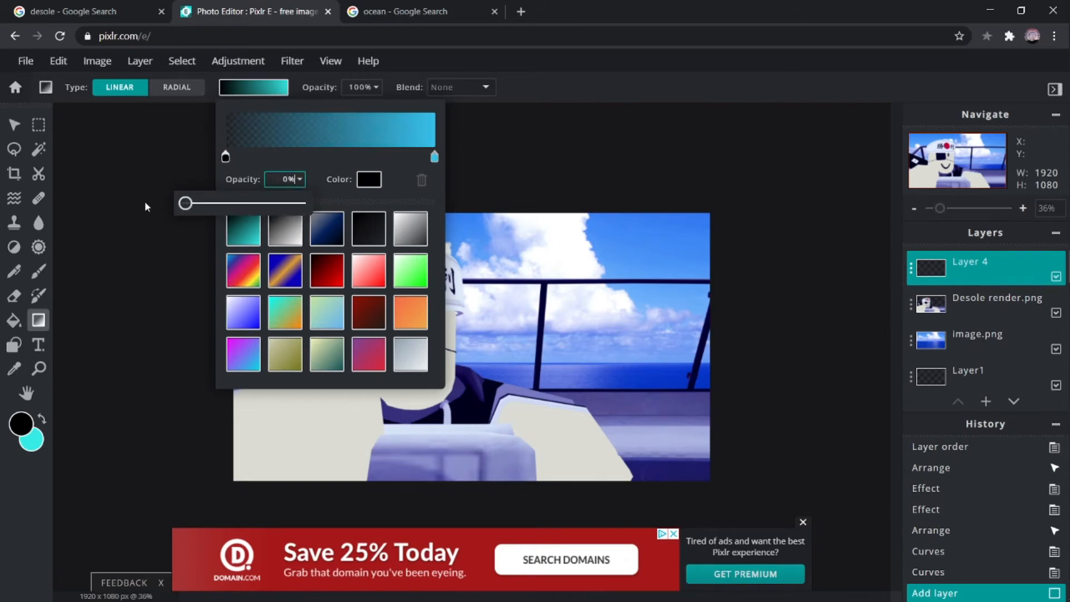
click(570, 303)
drag(465, 412, 466, 248)
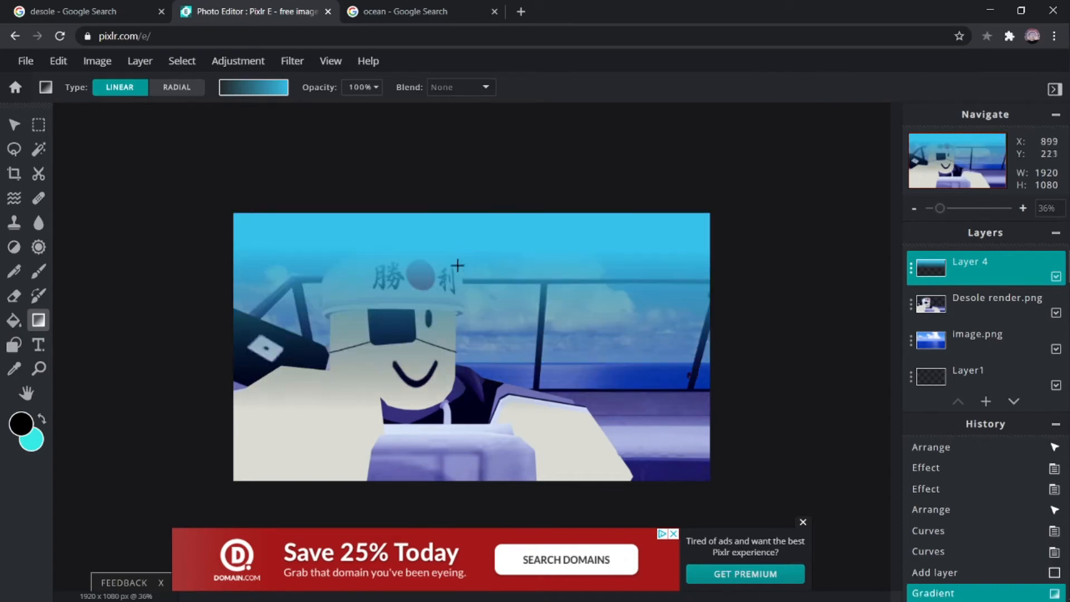
key(ctrl+z)
drag(463, 261, 461, 413)
key(ctrl+z)
drag(474, 249, 474, 432)
key(ctrl+z)
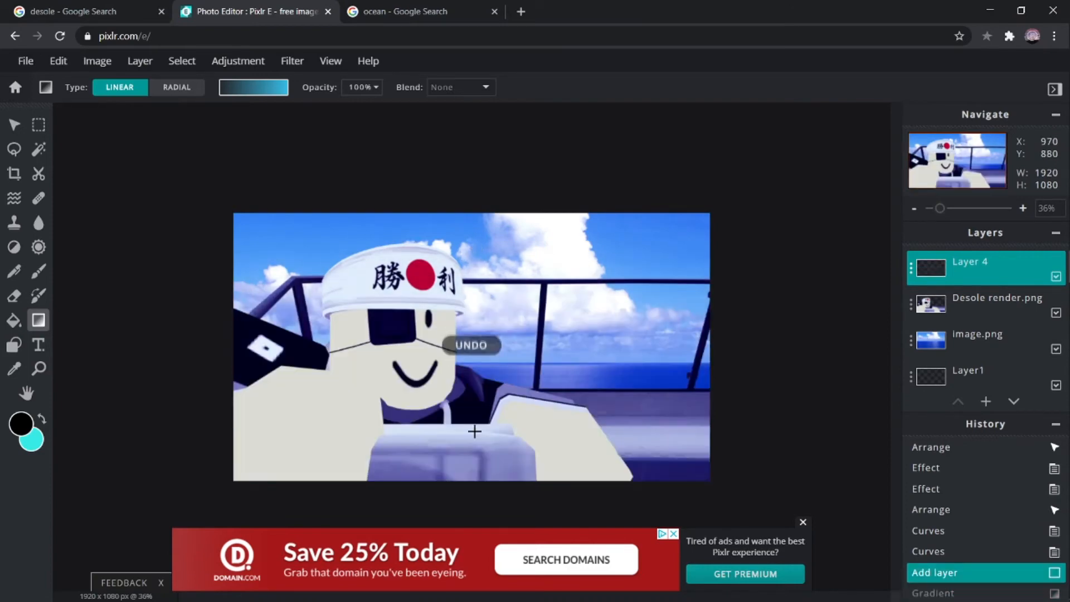
drag(486, 365, 484, 446)
key(ctrl+z)
drag(480, 226, 477, 432)
- Check the Song Machine reference, reduce the blue end colour's opacity, and redraw the gradient on Layer 4 from the headband down to the chest
click(73, 6)
click(229, 10)
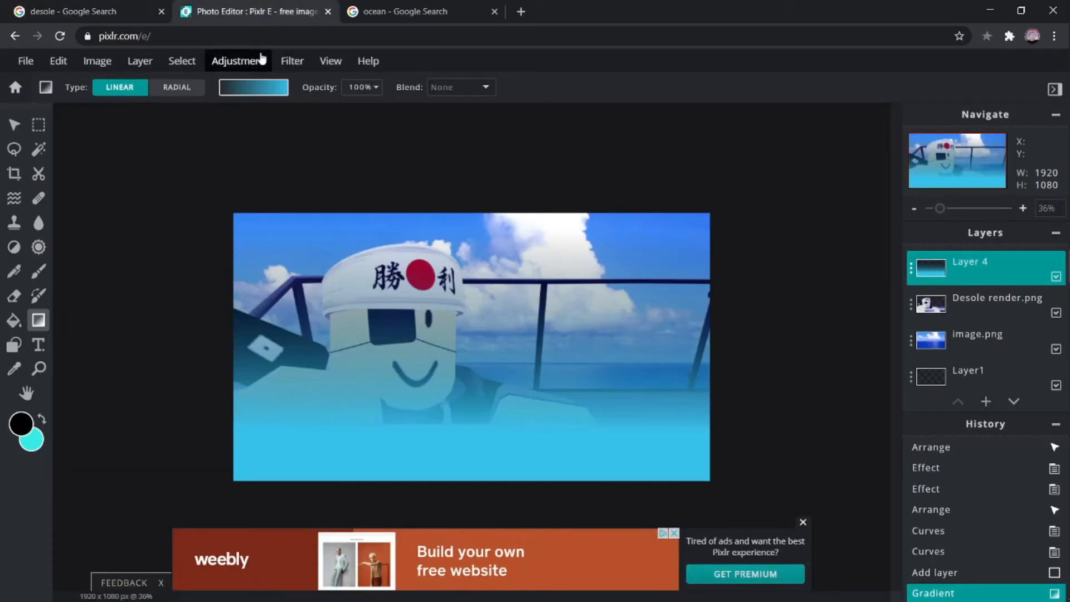
click(273, 88)
click(434, 156)
click(285, 179)
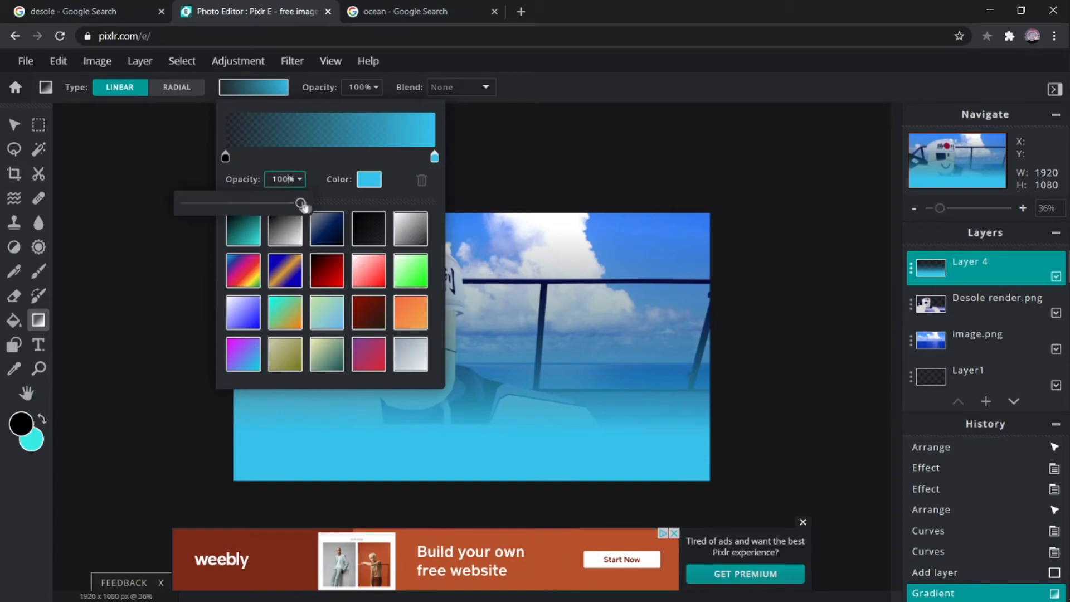
drag(300, 204, 266, 204)
click(575, 159)
key(ctrl+z)
drag(471, 237, 471, 423)
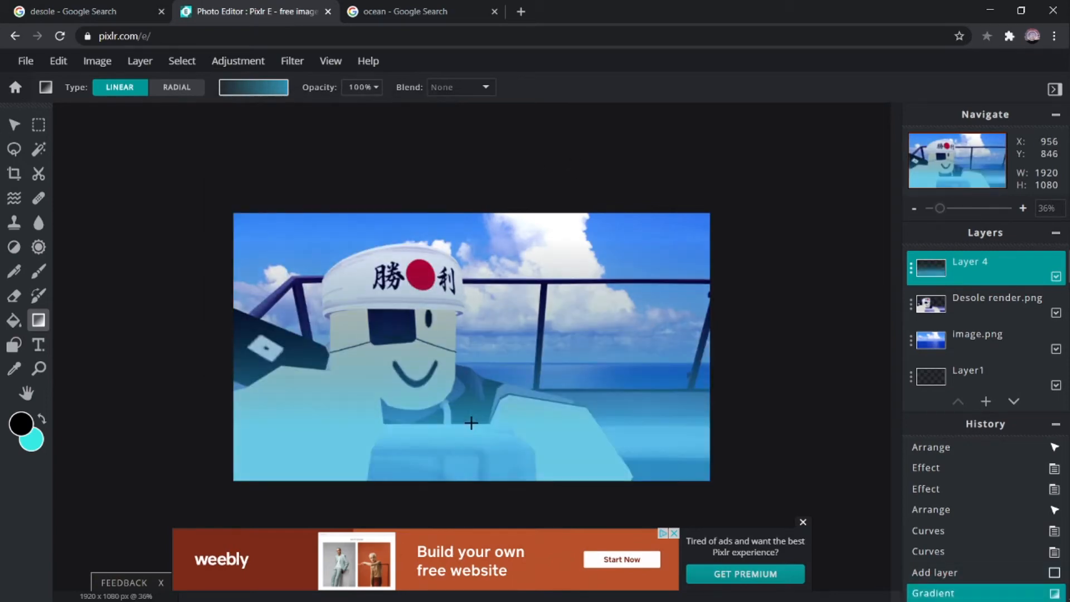
- Set the transparency of the gradient layer, Layer 4, to 77
double_click(951, 274)
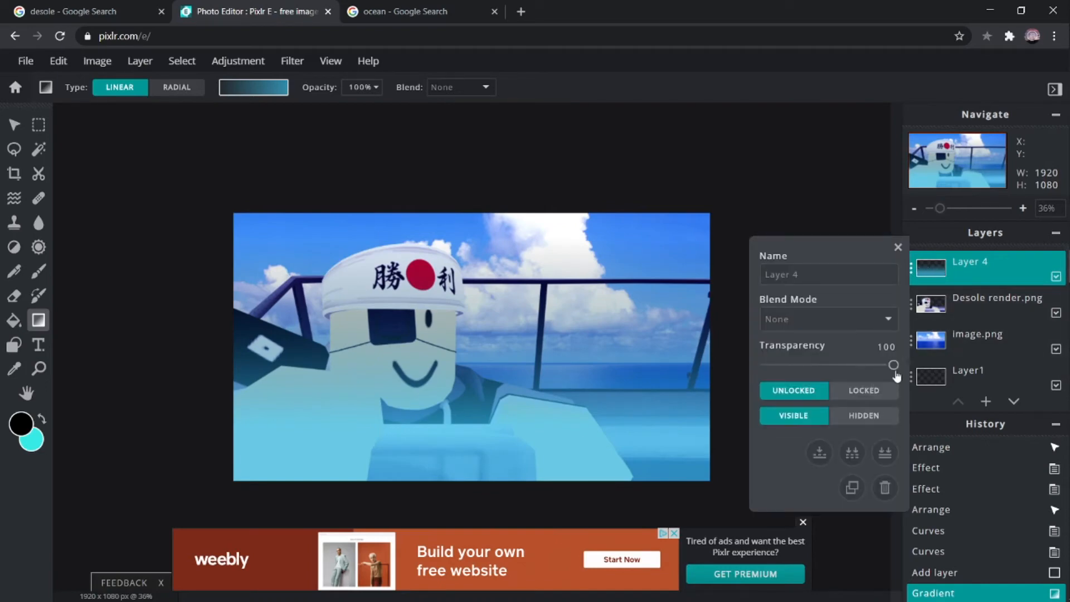
drag(895, 377, 858, 378)
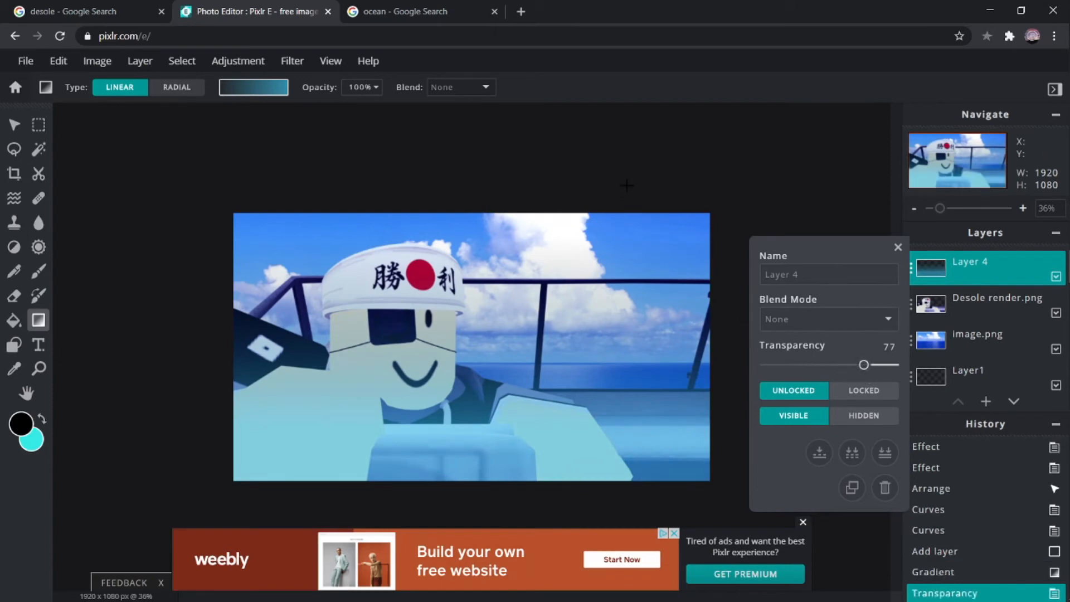
click(898, 247)
- Apply Curves to the gradient layer, raising the middle of the blue curve and slightly lowering the middle of the overall curve
click(238, 61)
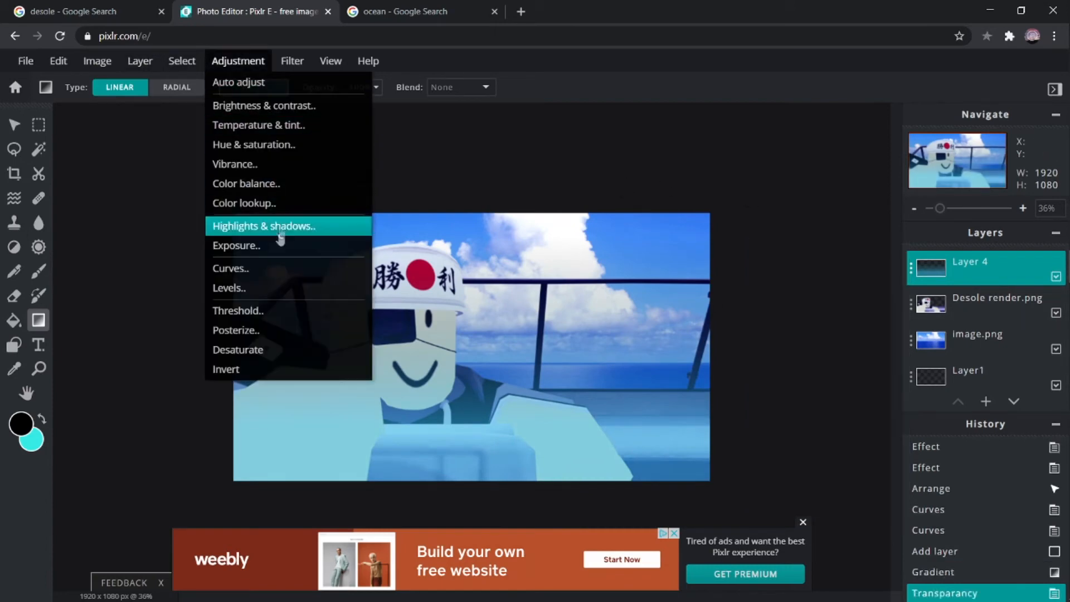
click(284, 269)
click(688, 346)
mouse_move(793, 333)
mouse_down()
mouse_move(785, 285)
mouse_move(886, 418)
mouse_move(839, 334)
mouse_move(891, 439)
mouse_move(801, 282)
mouse_move(772, 298)
mouse_move(848, 383)
mouse_move(808, 335)
mouse_up()
click(688, 260)
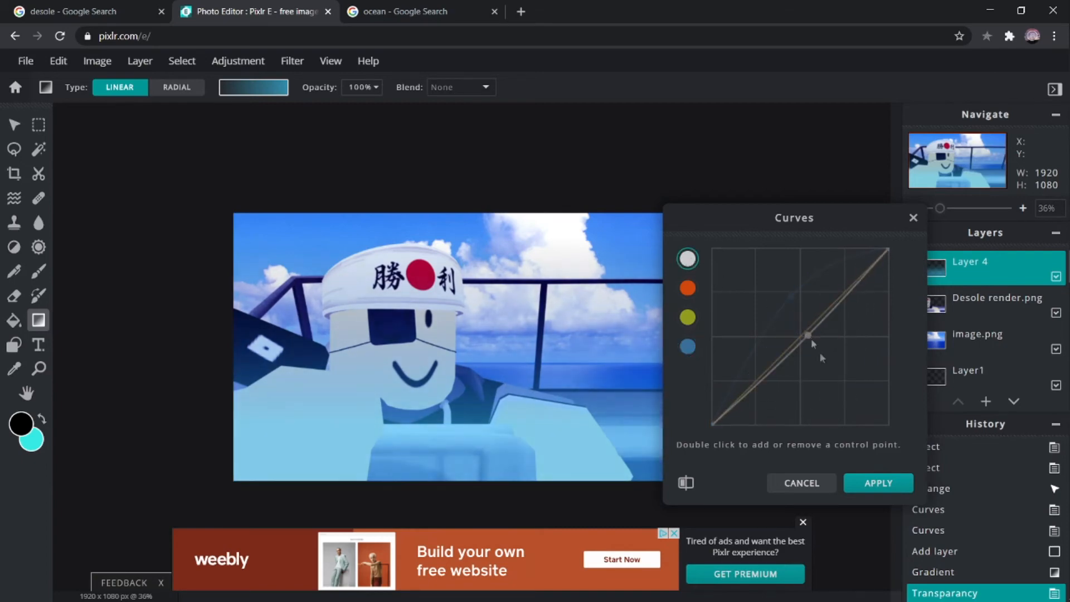
click(878, 482)
- Add a new text layer above the gradient and check the title in the Song Machine reference thumbnail
key(t)
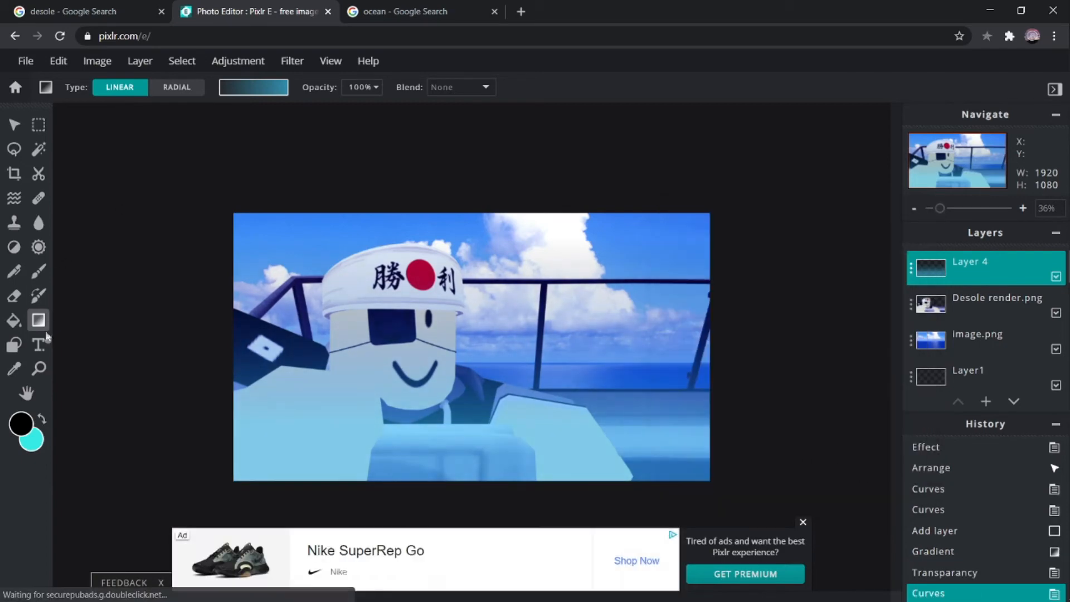
click(369, 328)
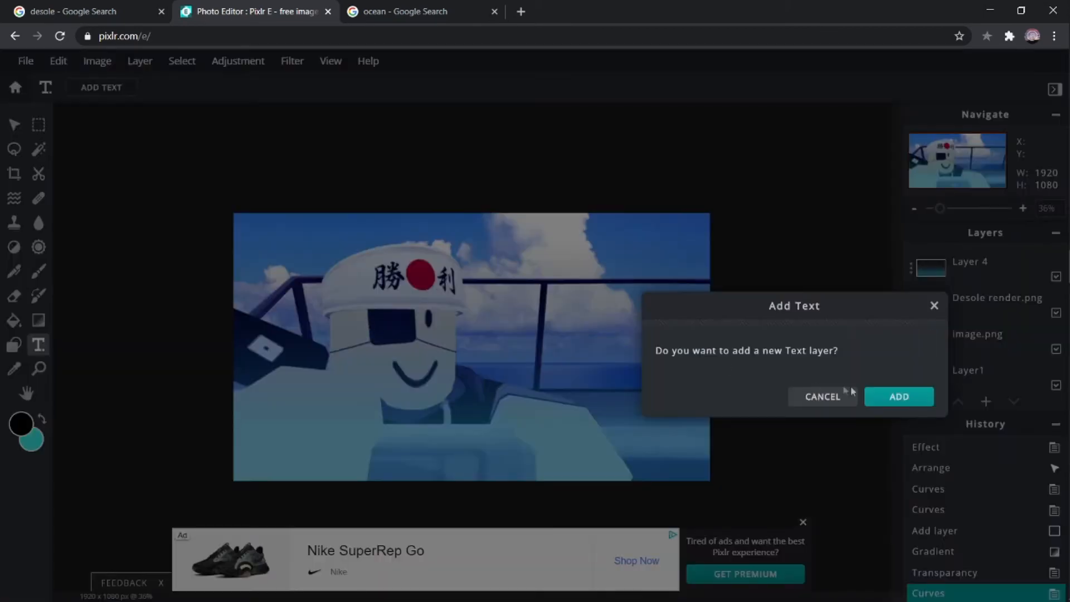
click(878, 397)
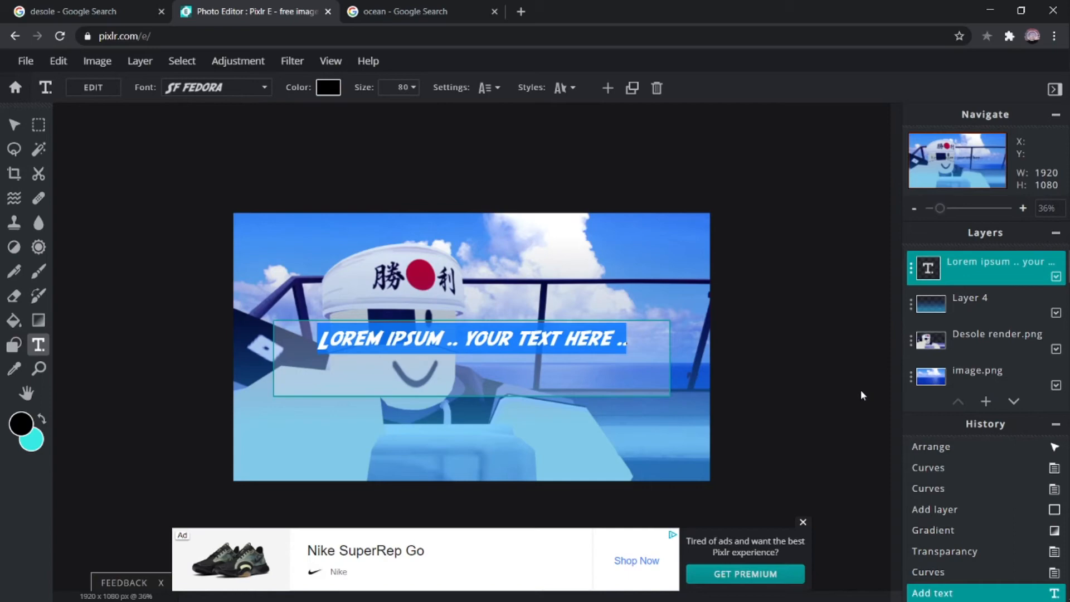
click(89, 11)
click(262, 12)
text(FURA)
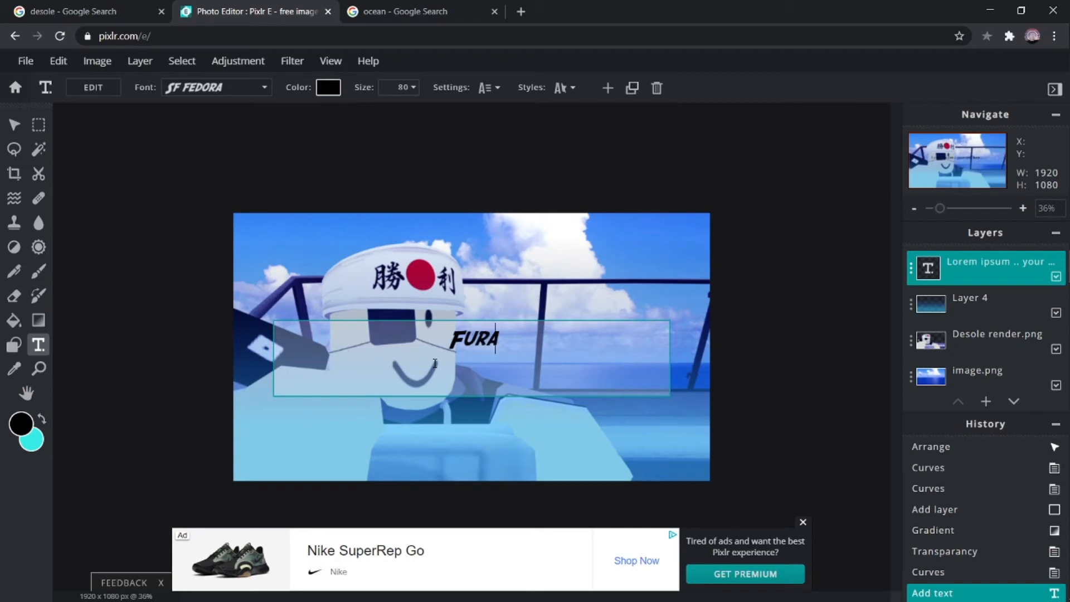
key(BackSpace)
text(A )
text(PAN)
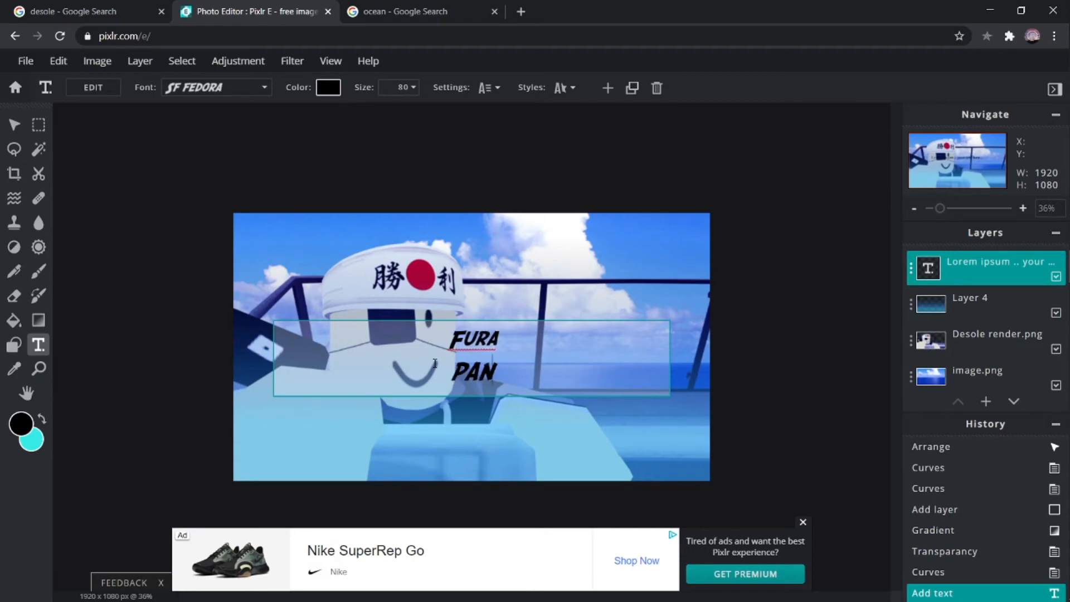
key(BackSpace)
key(BackSpace)
key(BackSpace)
key(BackSpace)
key(BackSpace)
key(BackSpace)
key(BackSpace)
key(BackSpace)
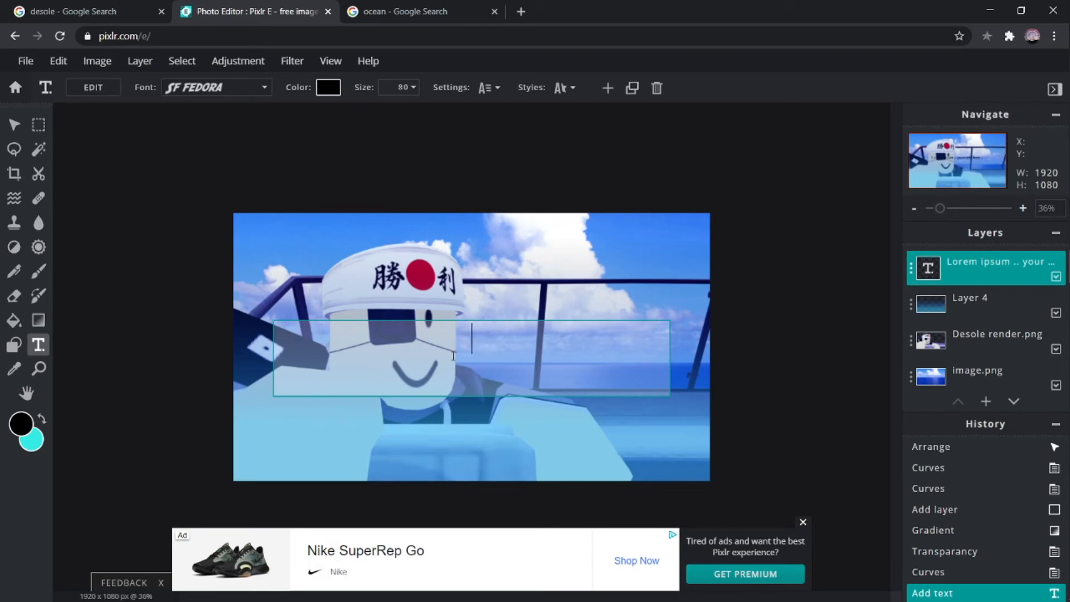
- Enter FURA PAN on two lines as the title and make it bold Arial, checking the Song Machine reference thumbnail
text(FURA PAN)
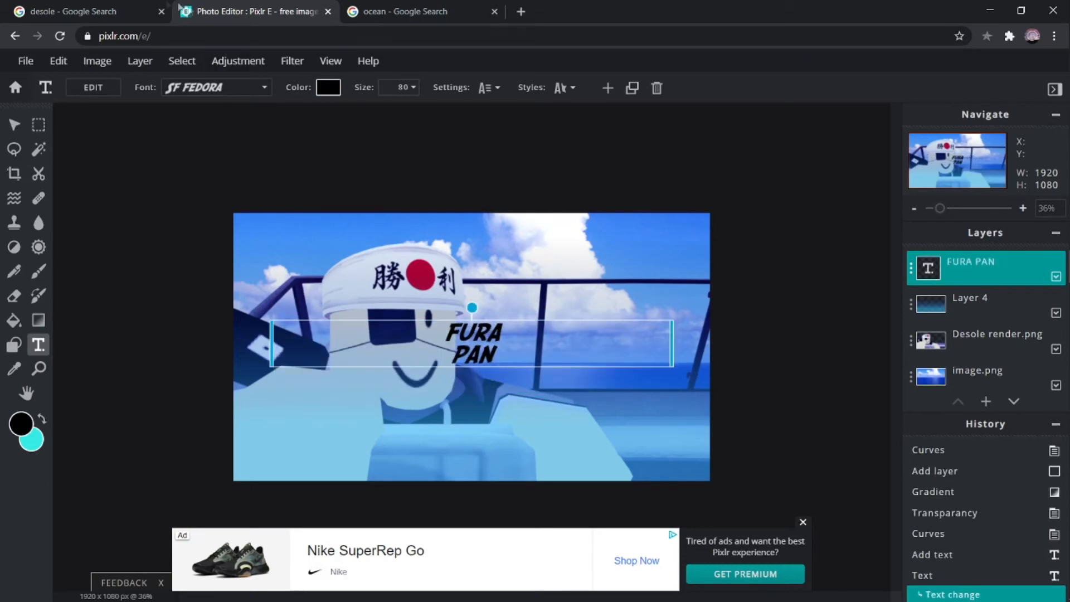
click(92, 11)
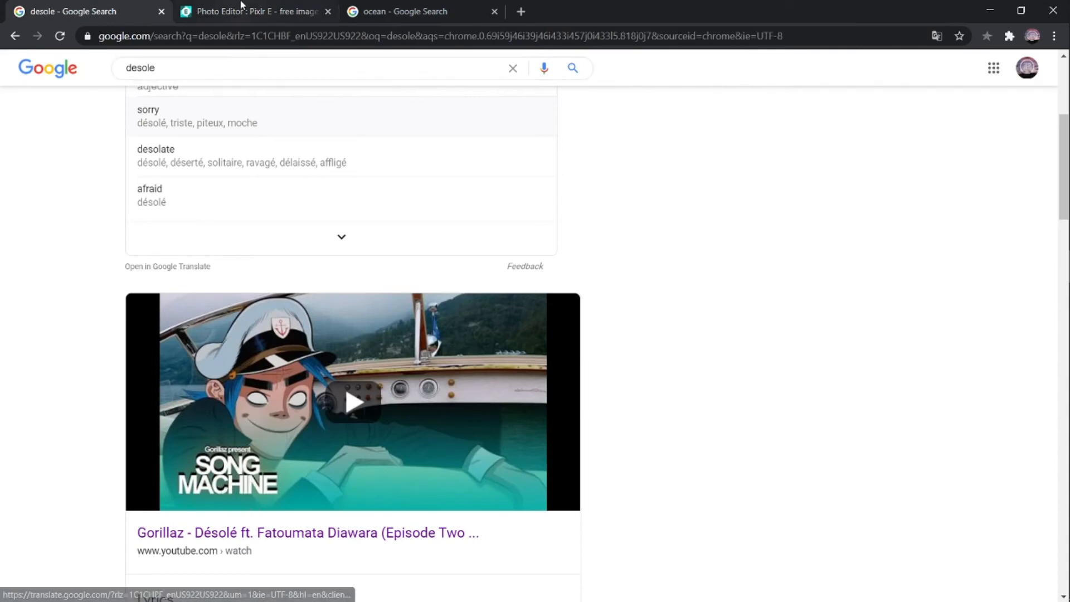
click(257, 11)
click(245, 92)
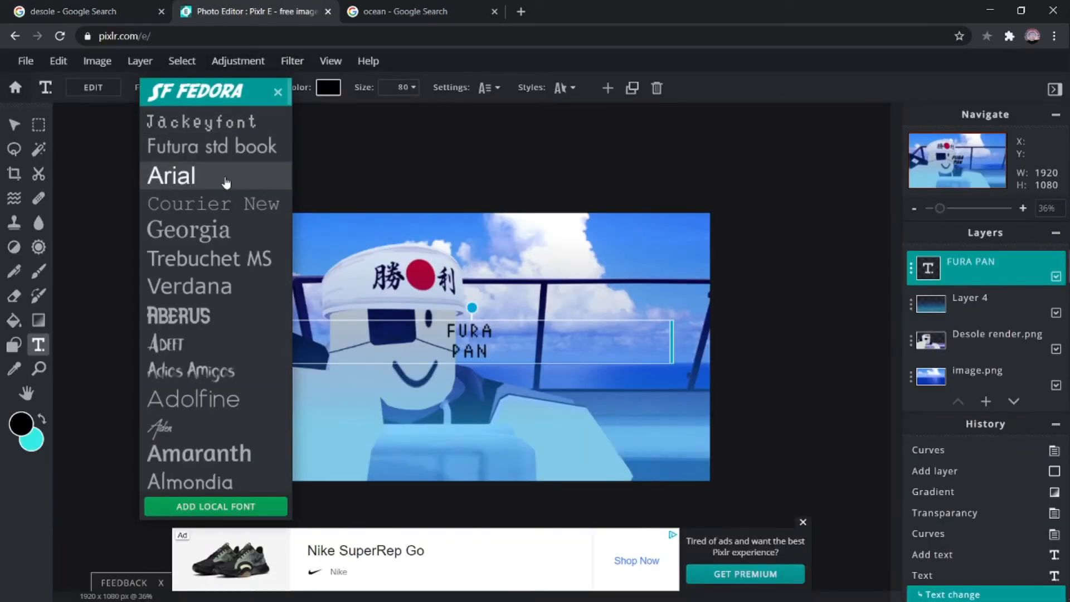
click(225, 177)
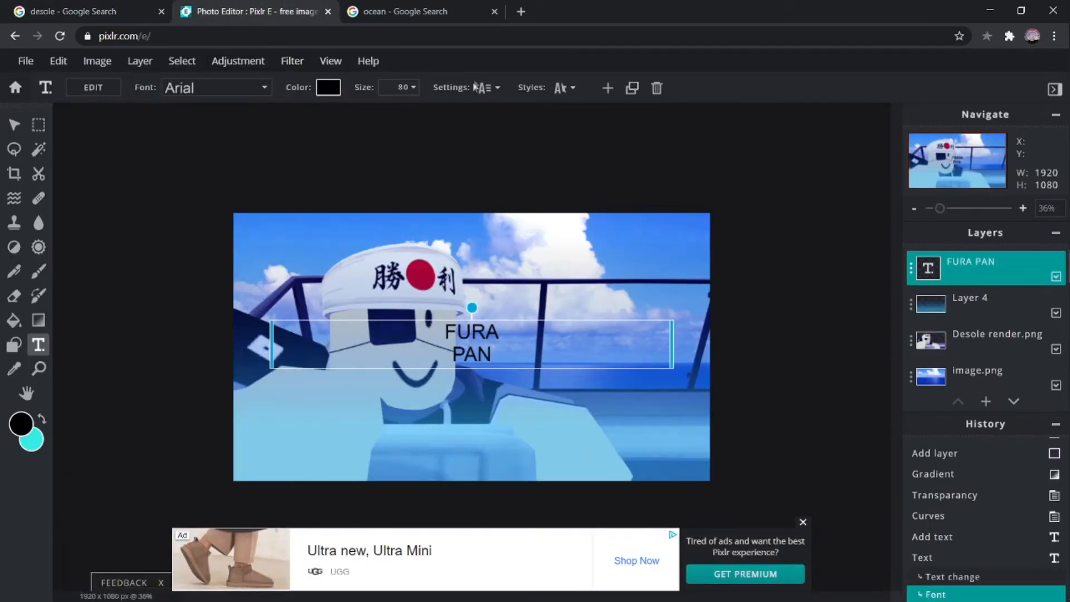
click(485, 87)
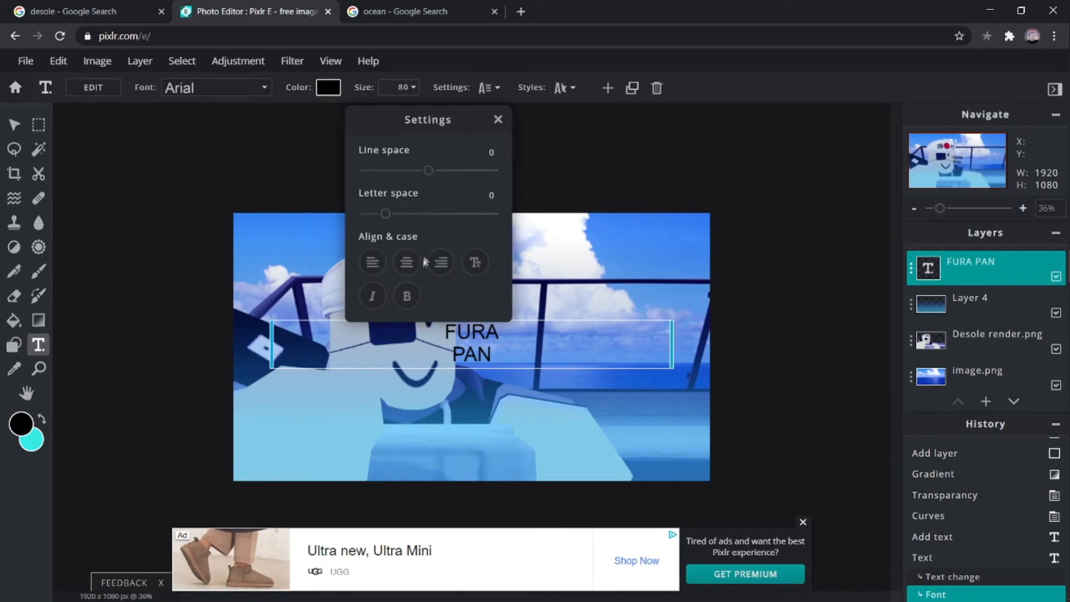
click(407, 296)
- Move the FURA PAN title to the picture's lower-left area and set its text size to 119
scroll(487, 395, up, 3)
scroll(489, 398, up, 3)
scroll(520, 360, down, 5)
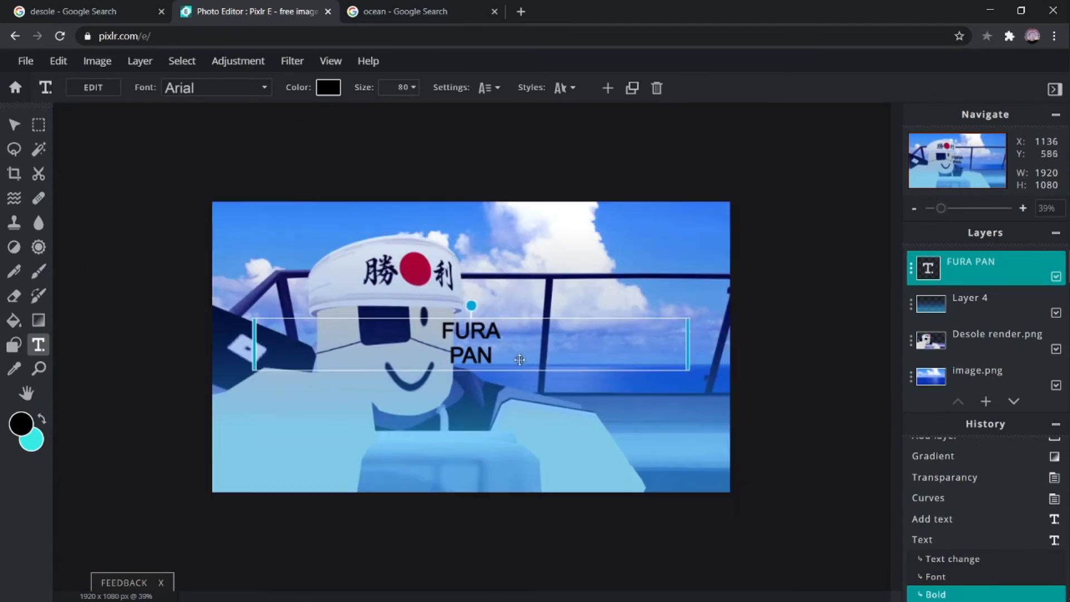
drag(519, 359, 352, 450)
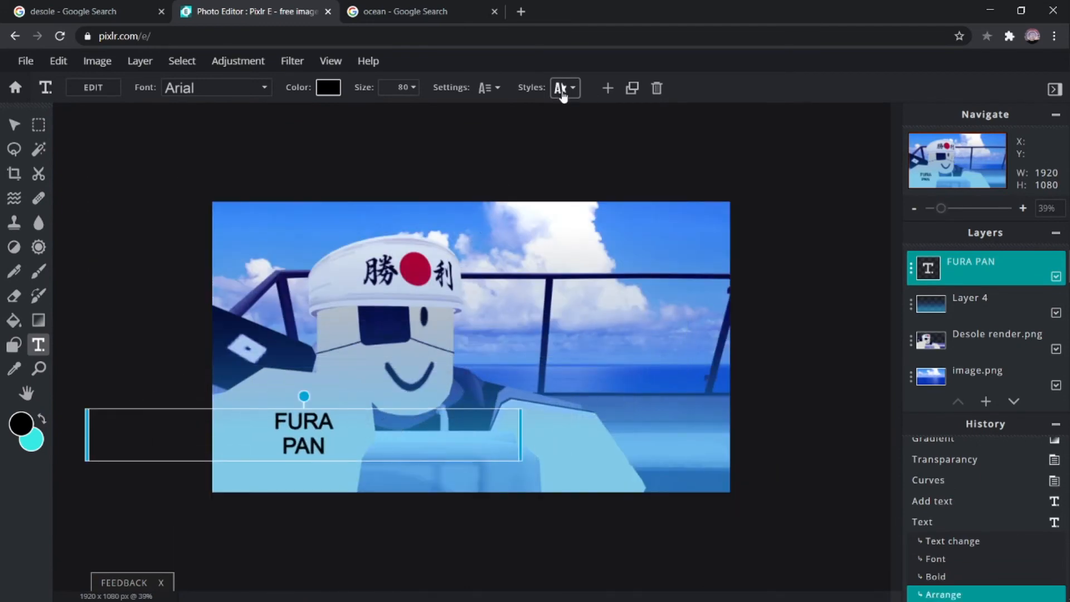
click(407, 92)
drag(308, 113, 313, 112)
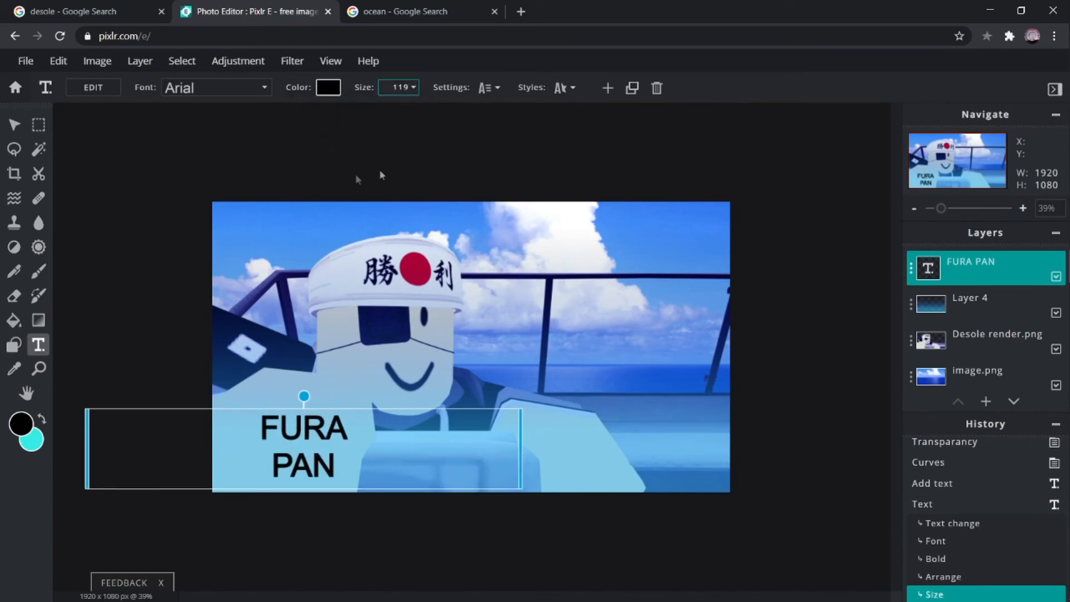
- Set the title's line space to -36 and its letter space to -10
click(565, 88)
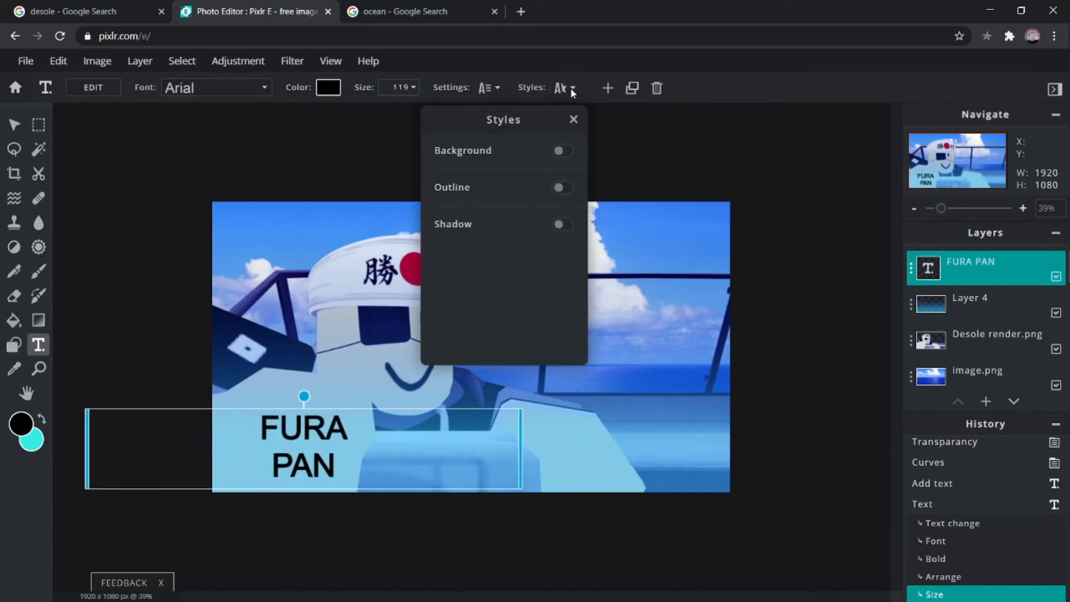
click(570, 88)
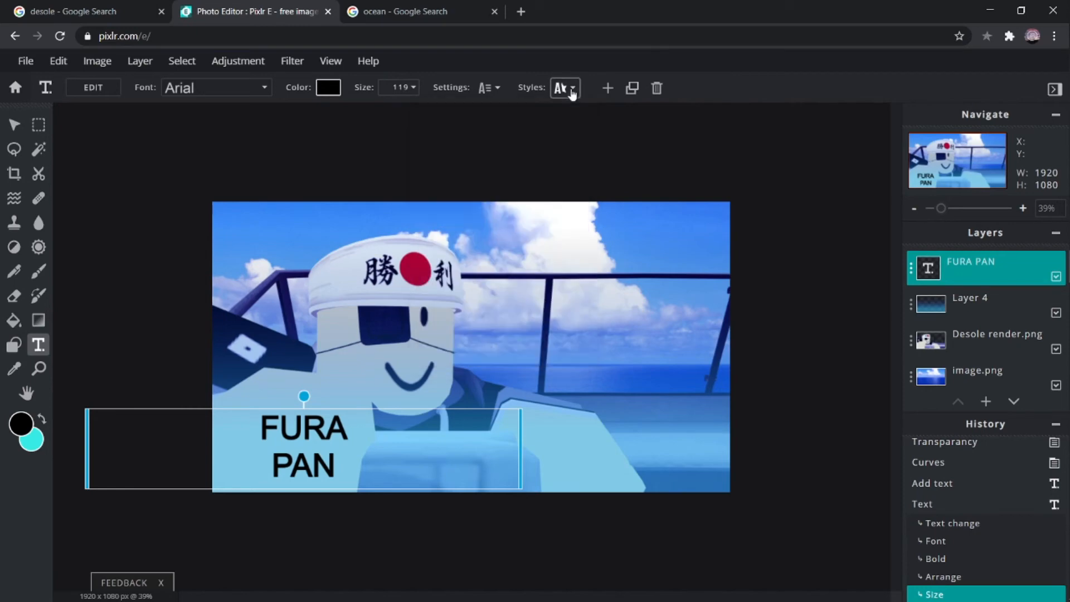
click(493, 90)
drag(431, 175, 406, 182)
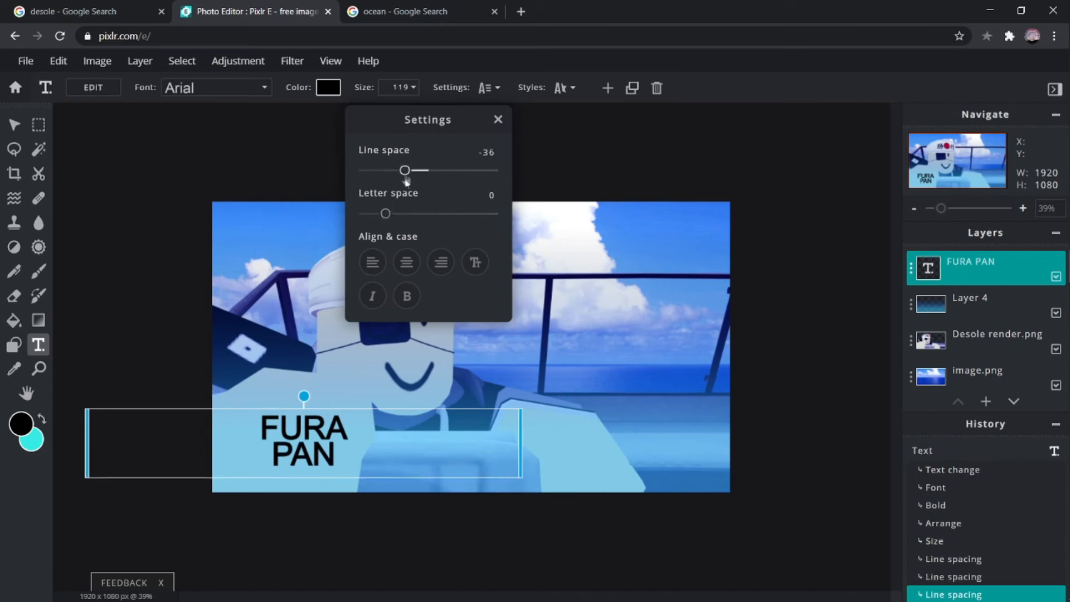
drag(388, 219, 376, 219)
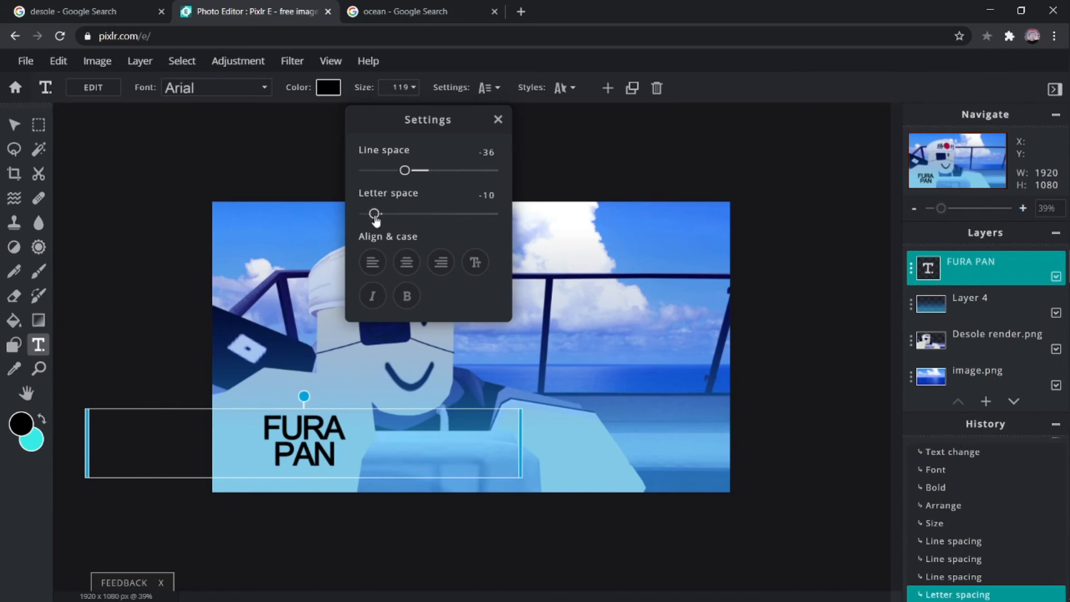
click(306, 321)
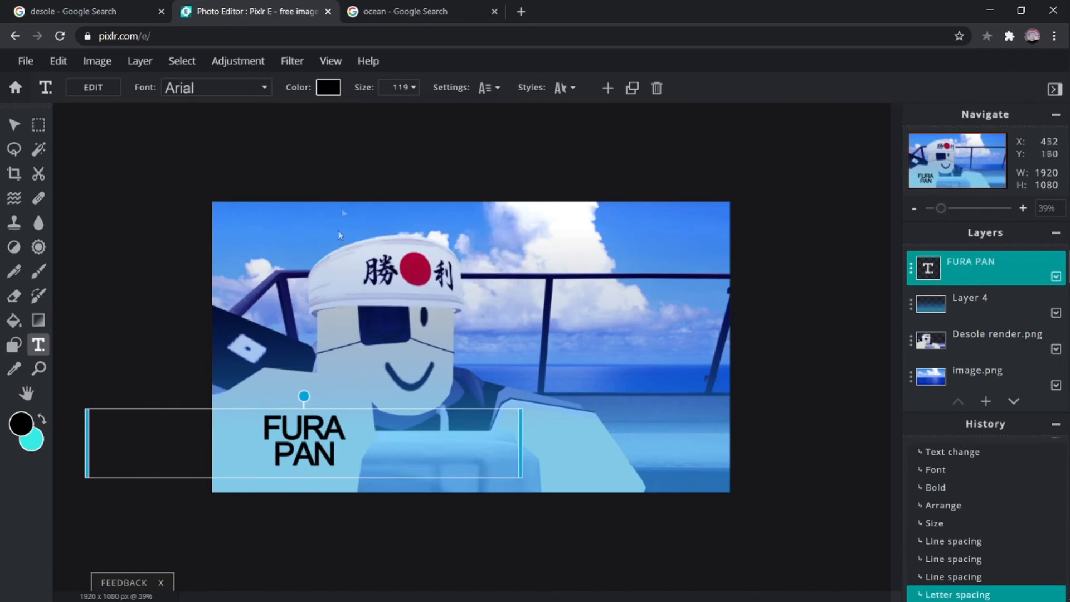
- Change the title's colour to white and narrow its text box to fit closely around the words
click(327, 88)
click(634, 266)
click(919, 467)
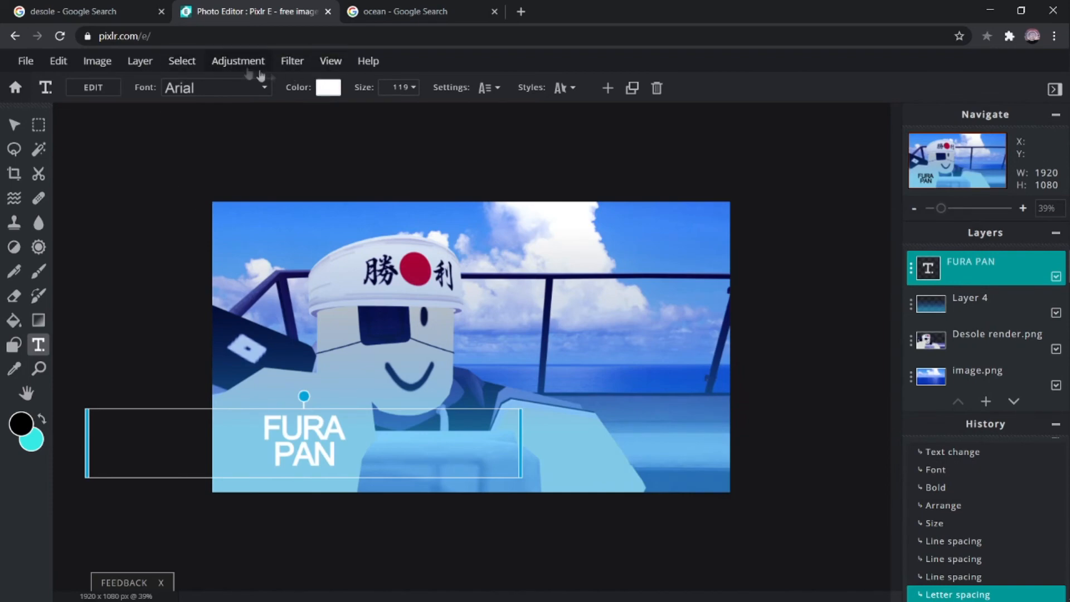
drag(86, 422, 306, 425)
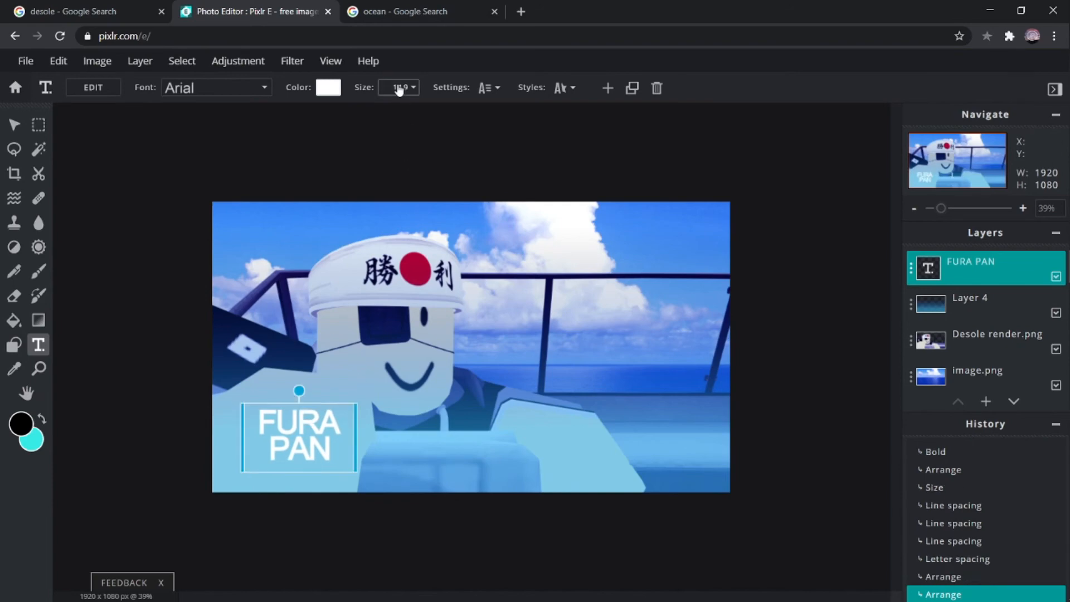
- Set the title's text size to 143 and shift it slightly upward within the picture's lower-left area
click(400, 87)
drag(316, 118, 316, 119)
drag(324, 416, 328, 401)
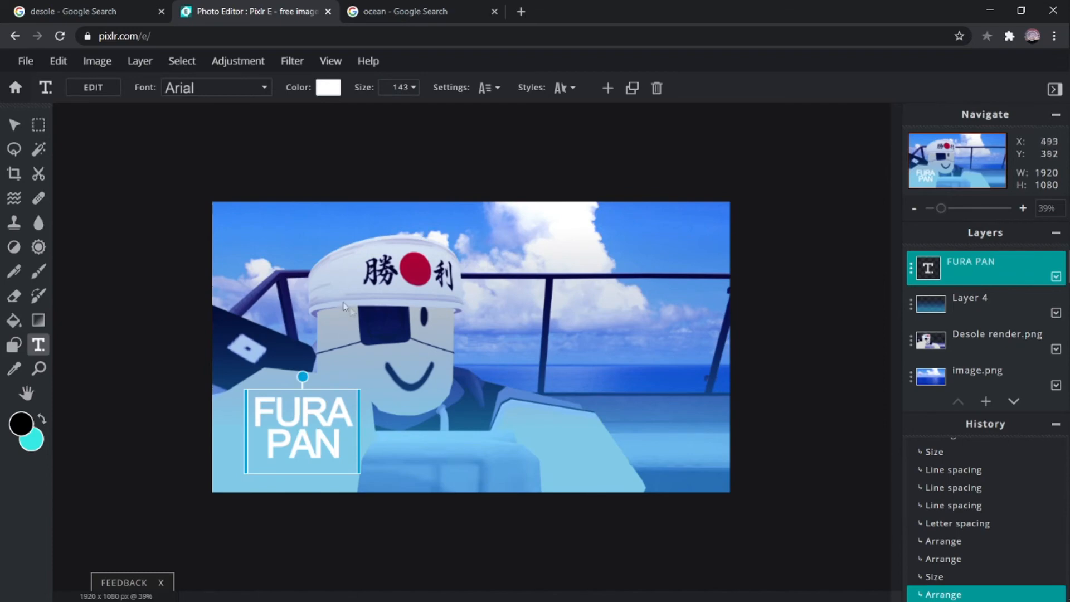
- Rasterize the FURA PAN text layer and activate the Arrange tool for it
click(142, 65)
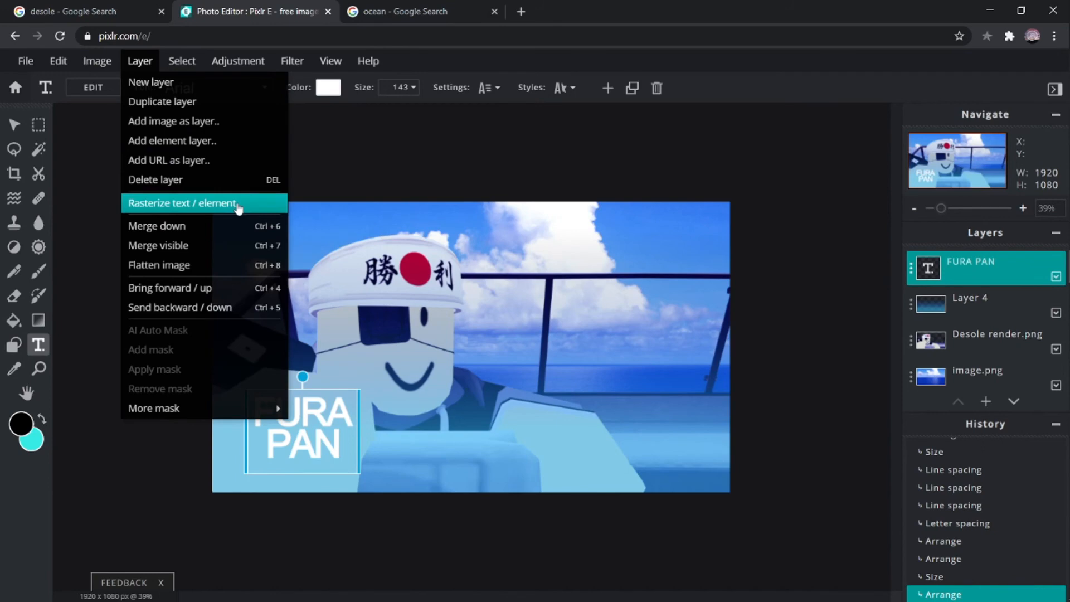
click(238, 203)
click(14, 125)
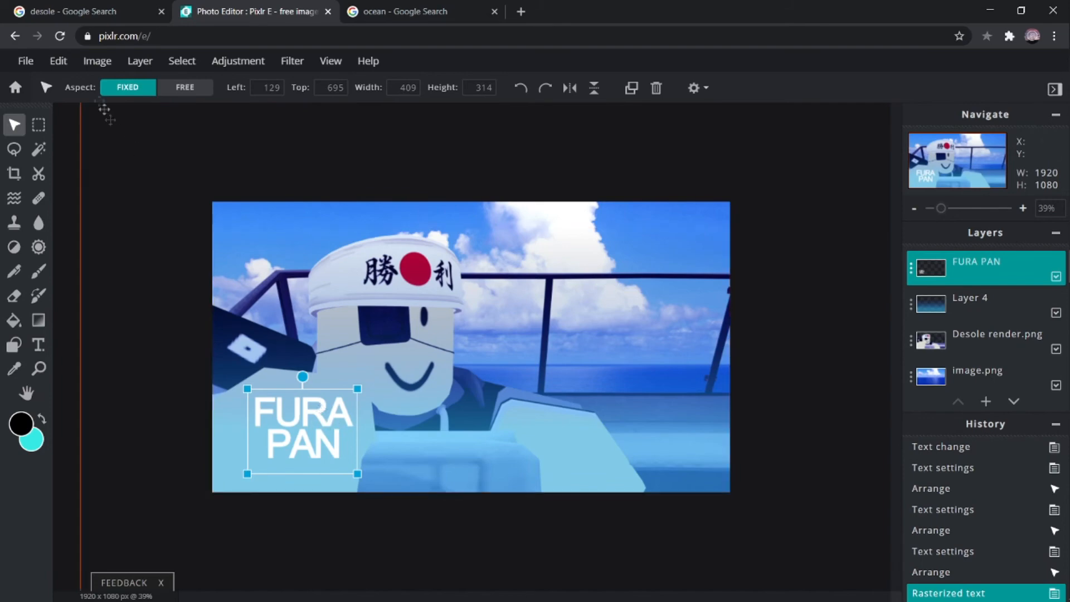
- Duplicate the rasterized FURA PAN layer and offset the copy slightly down and to the left of the original title
click(58, 62)
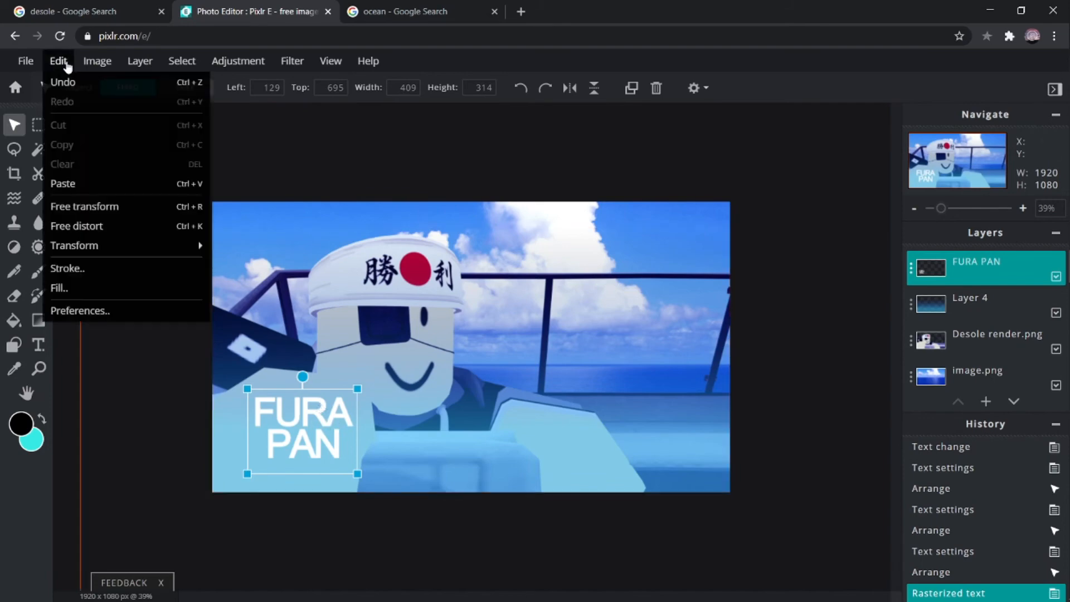
right_click(310, 429)
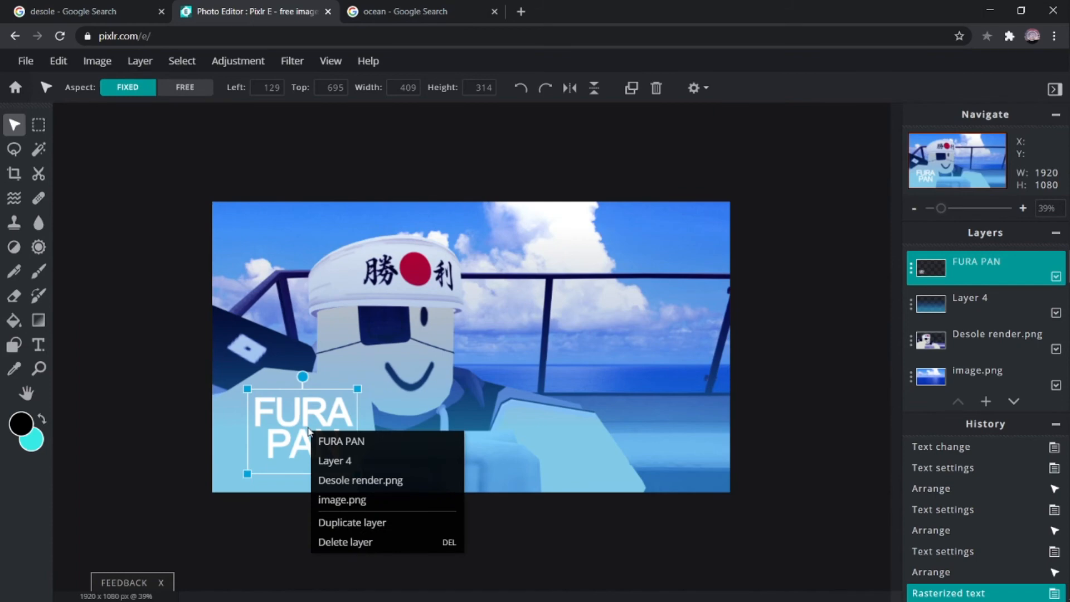
click(368, 523)
drag(329, 431, 327, 435)
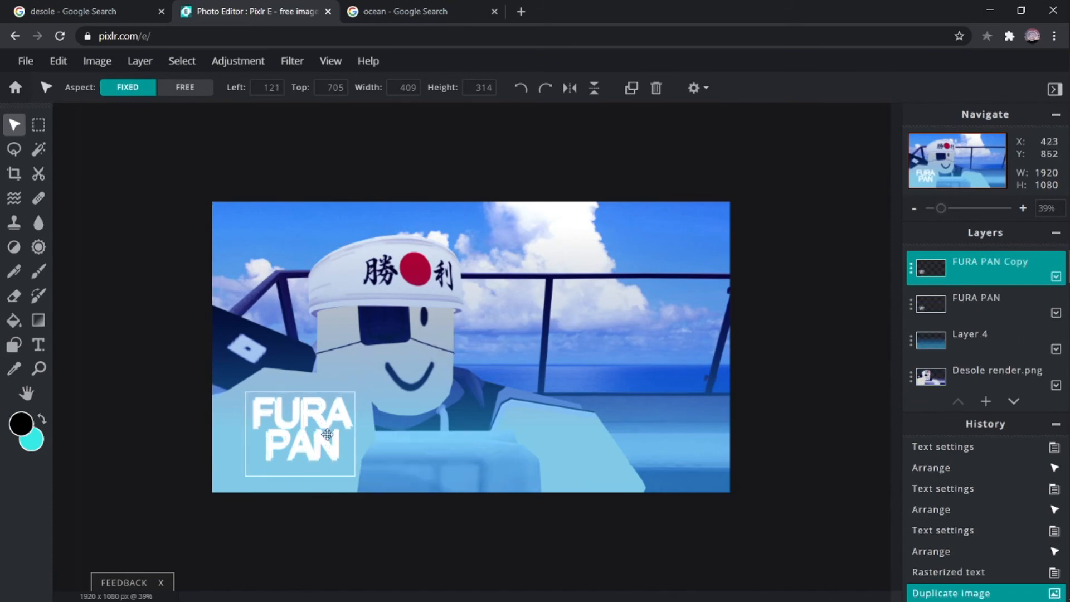
- Select the pixels of the FURA PAN copy and paint them black with a 999 px brush
click(183, 62)
click(196, 103)
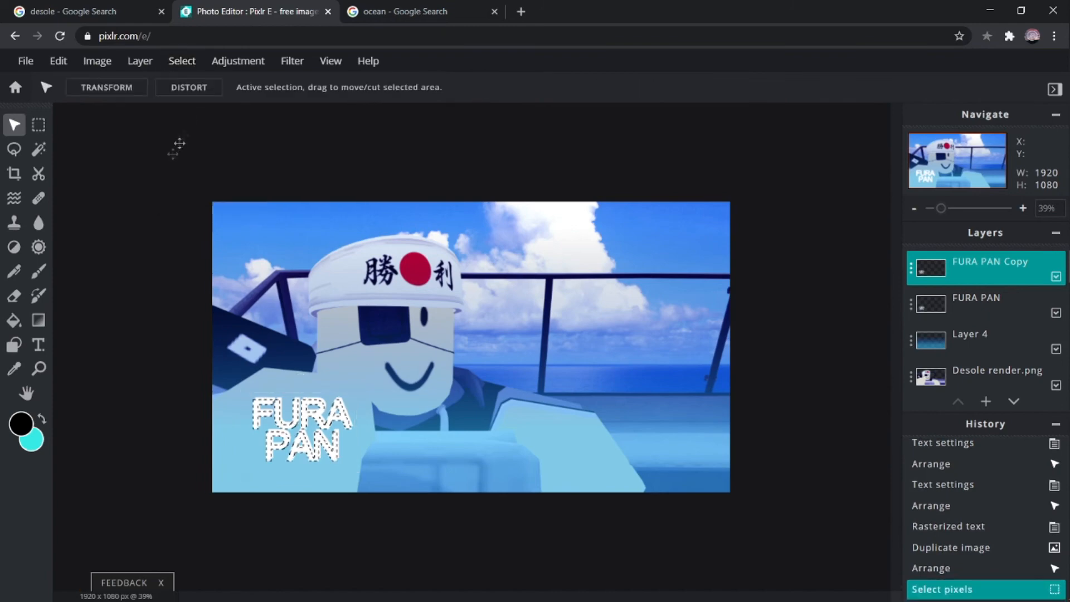
click(38, 271)
click(127, 87)
drag(124, 140, 288, 147)
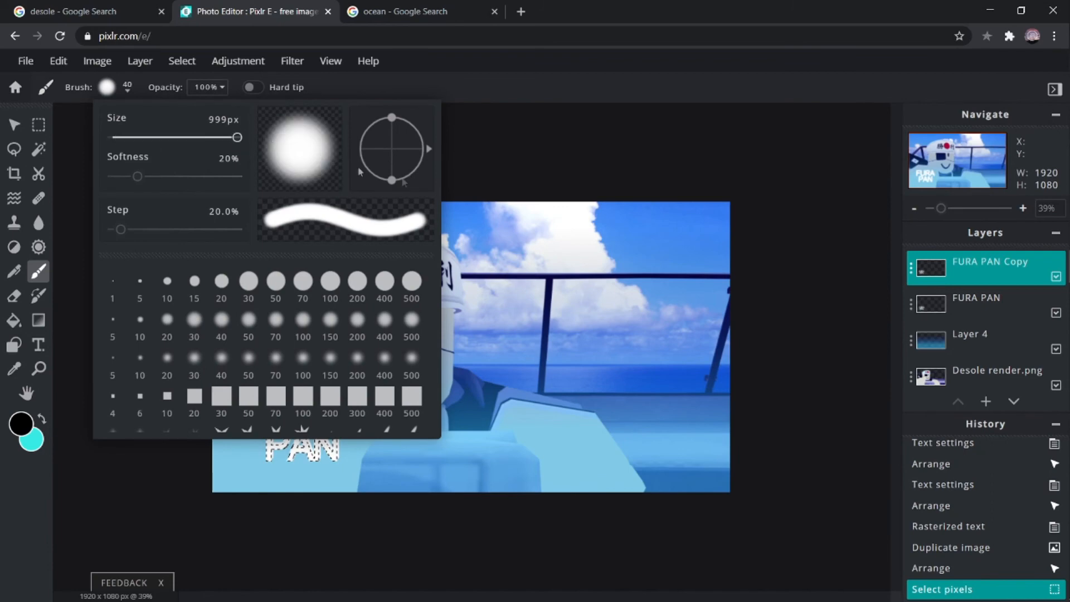
click(478, 390)
mouse_move(347, 464)
mouse_down()
mouse_move(348, 447)
mouse_move(295, 418)
mouse_up()
- Deselect the painted lettering and move the black FURA PAN Copy layer below the white FURA PAN layer
click(14, 124)
key(ctrl+d)
click(1014, 401)
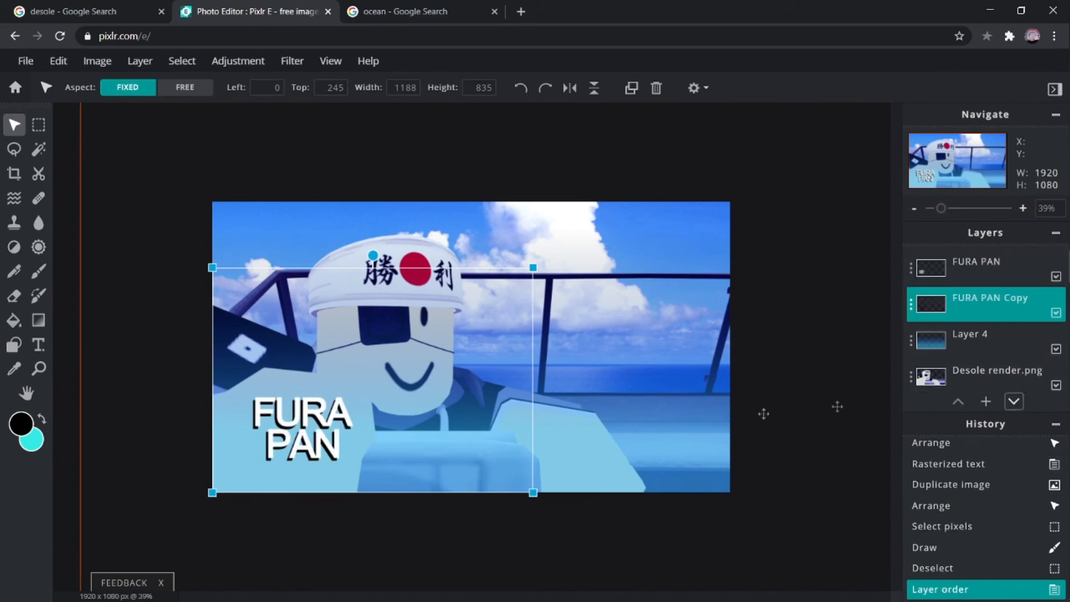
- Check the Desole reference and shift the black copy up and slightly right to left 11, top 219
scroll(341, 503, up, 3)
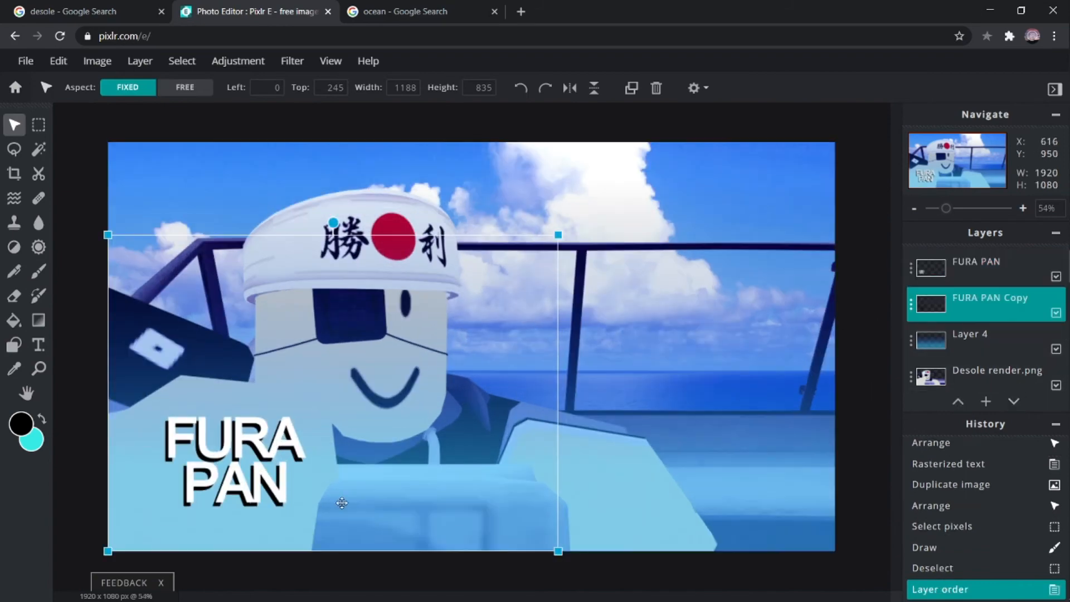
click(149, 6)
click(269, 5)
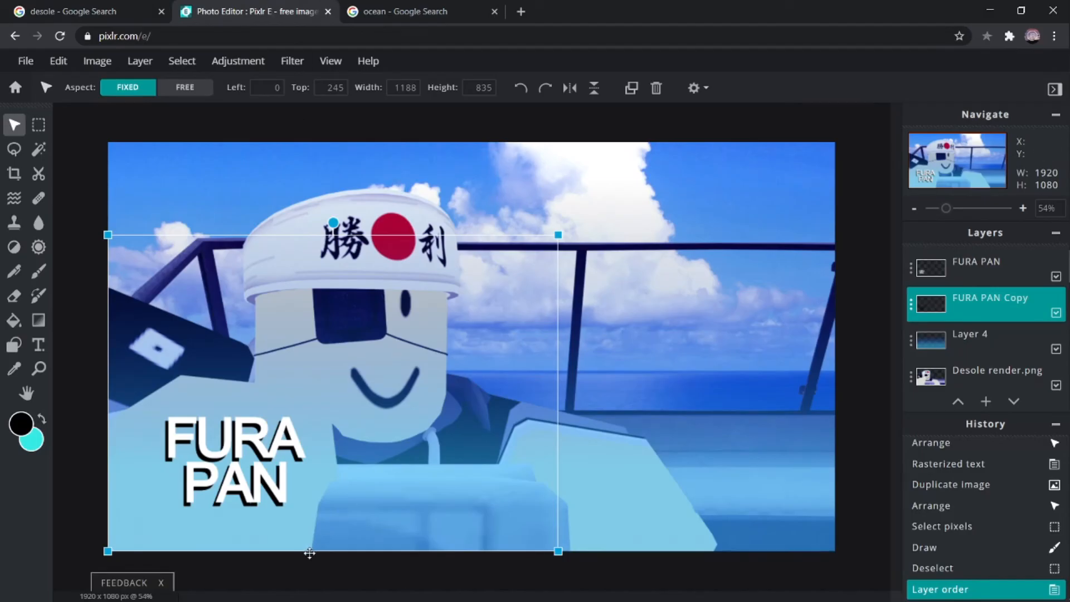
drag(324, 544, 325, 534)
key(ctrl+minus)
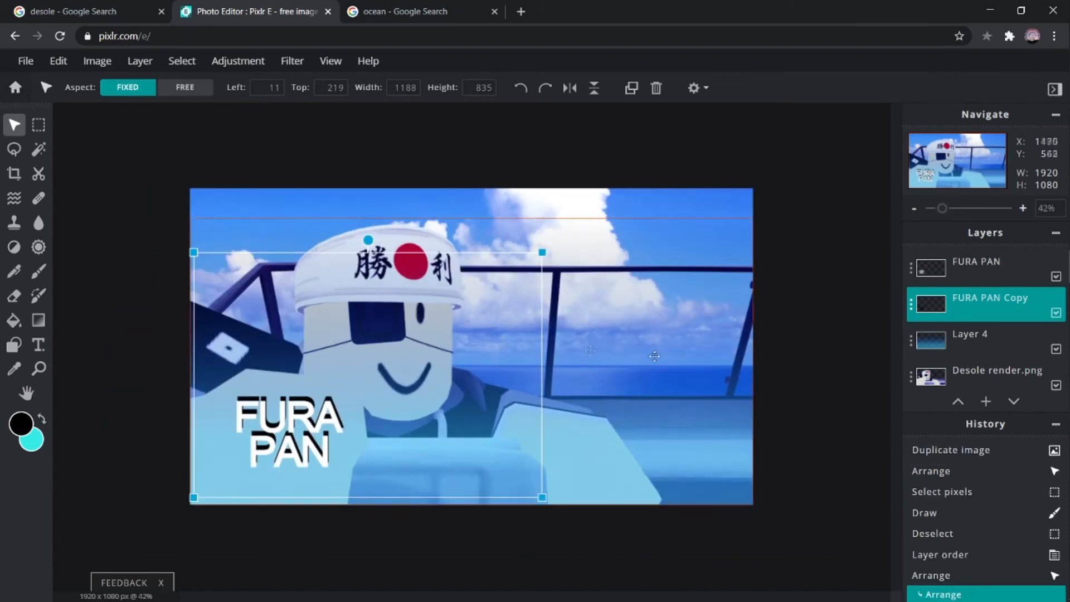
- Merge the white FURA PAN layer down into its black copy and move the title closer to the picture's lower-left corner
click(962, 277)
click(963, 277)
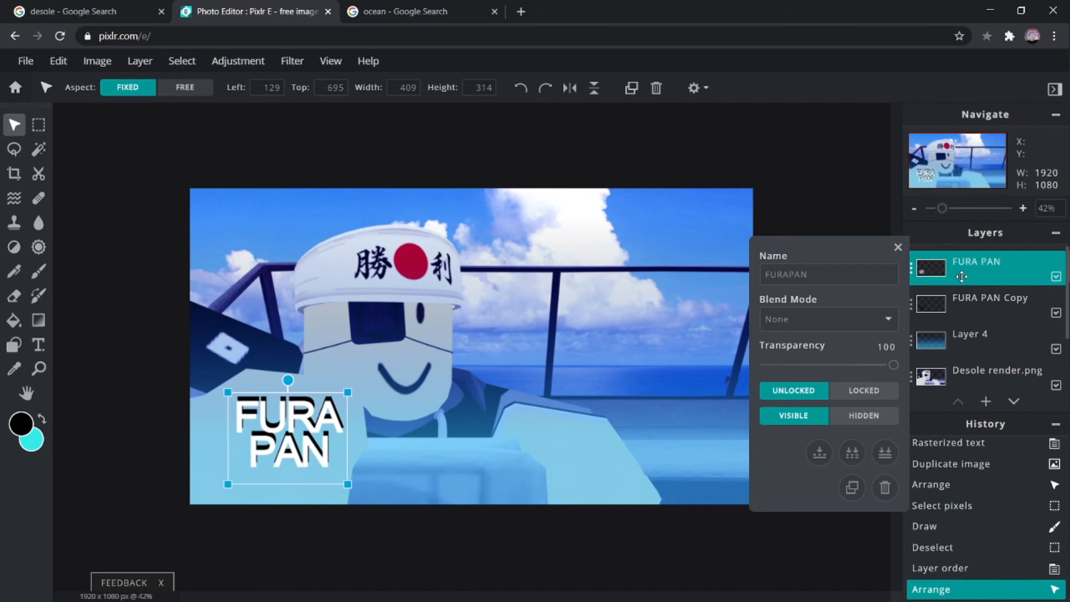
click(821, 452)
drag(341, 435, 289, 452)
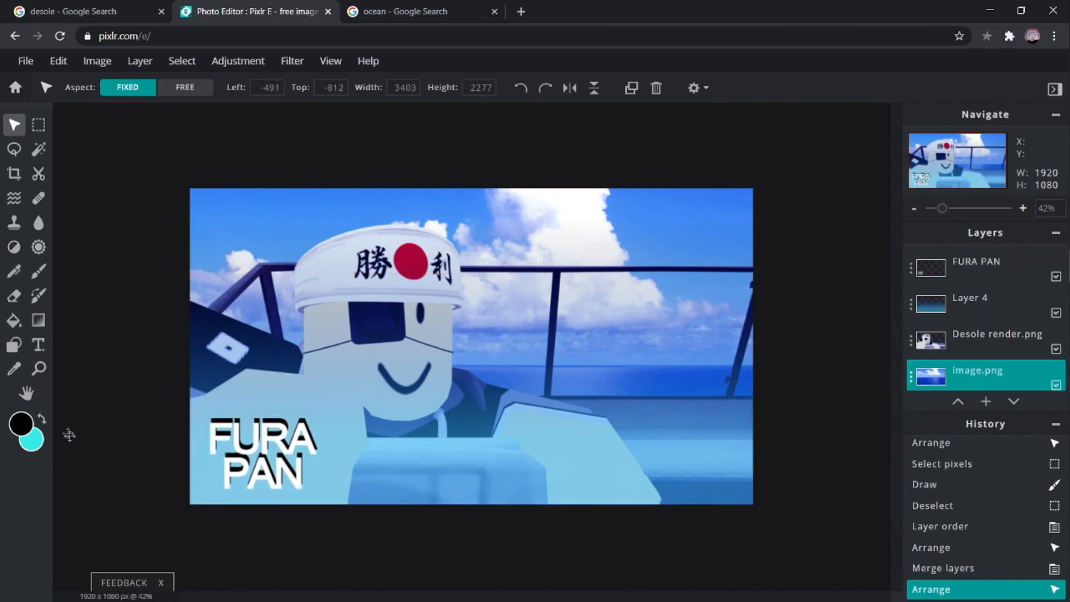
- Add a new text layer over the picture reading "Blender modeler"
click(39, 344)
click(596, 367)
click(902, 396)
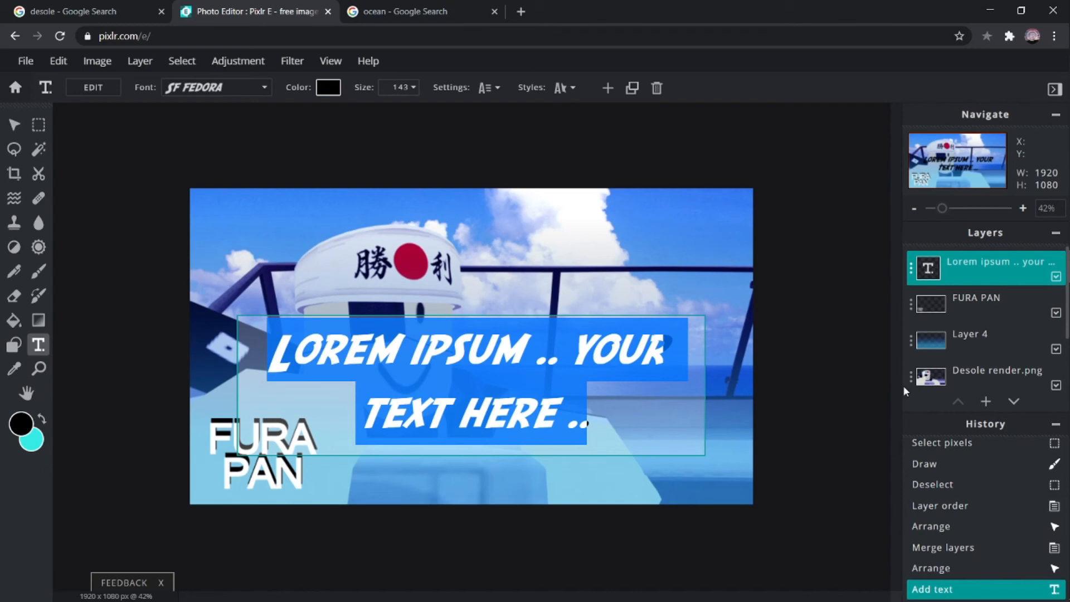
text(BLE)
key(BackSpace)
key(BackSpace)
key(BackSpace)
text(BLENDER MODELER)
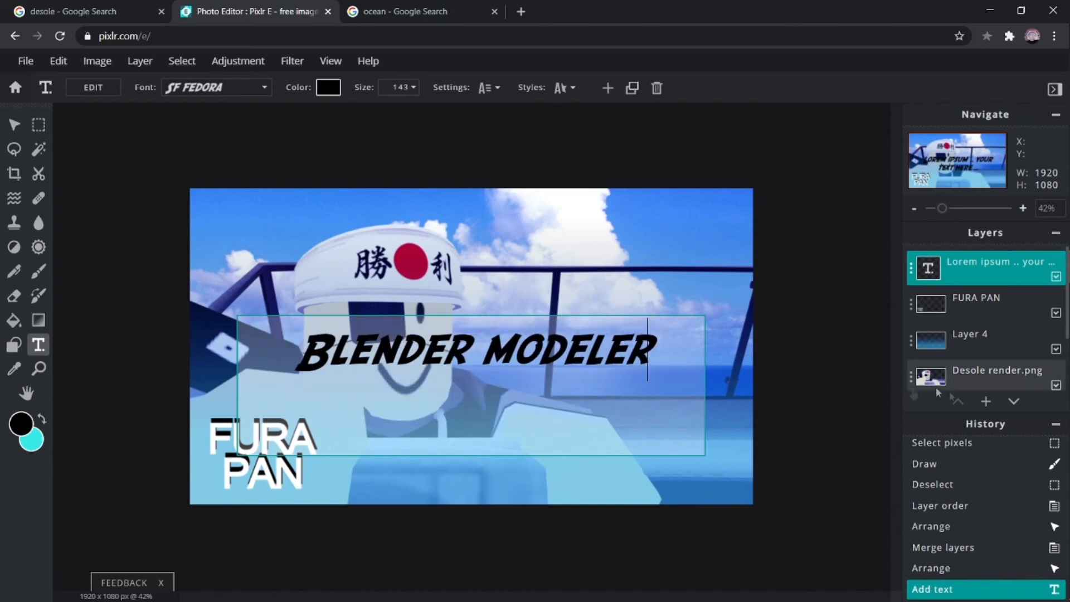
click(507, 282)
- Format the Blender modeler text in bold Arial with a letter space of -12
click(234, 87)
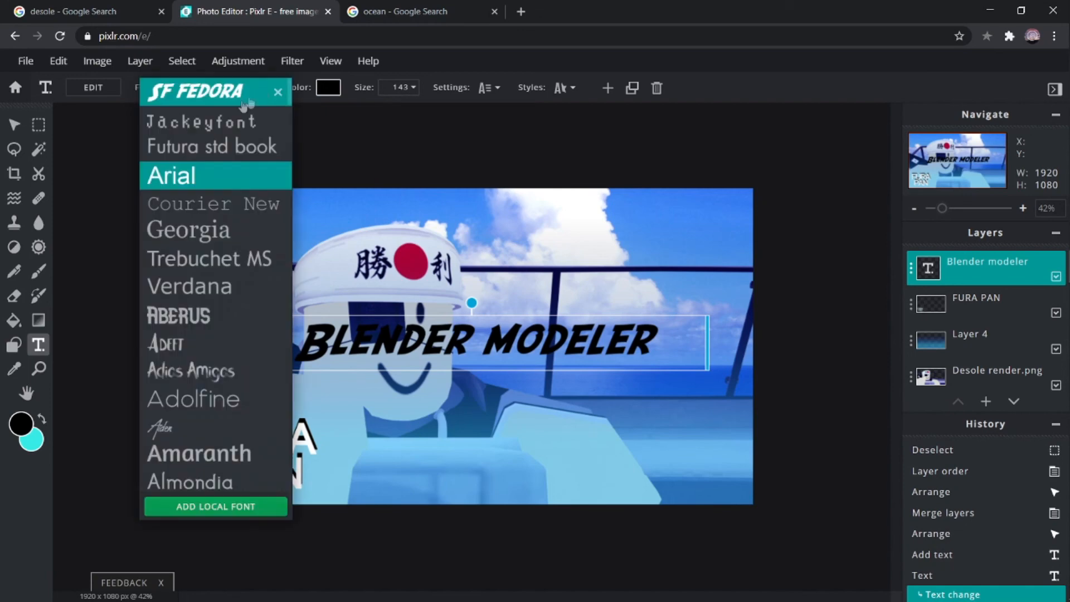
click(202, 177)
click(488, 88)
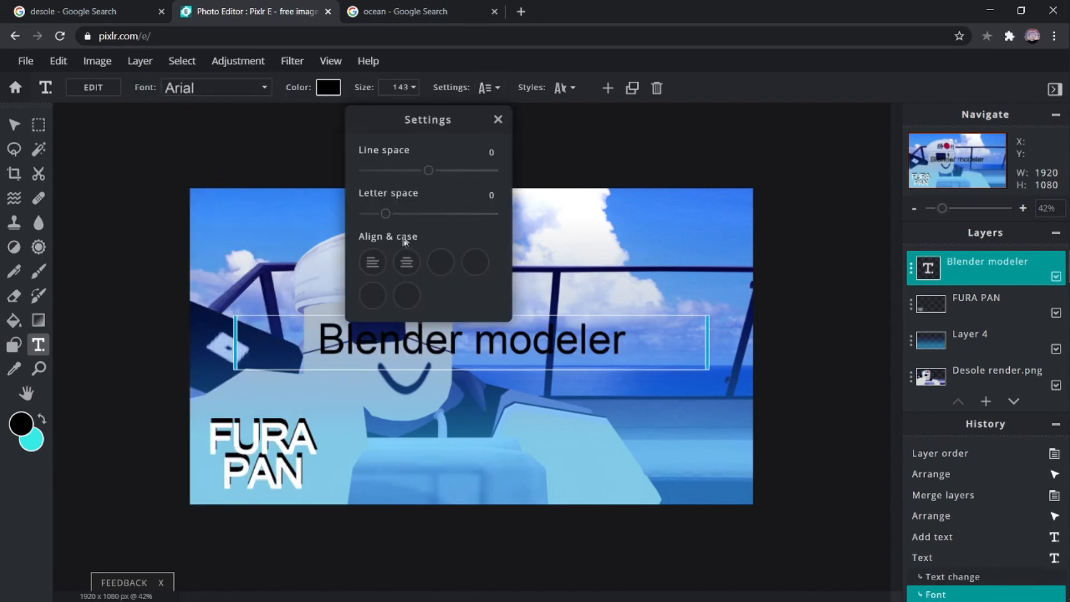
click(407, 296)
drag(386, 216, 373, 219)
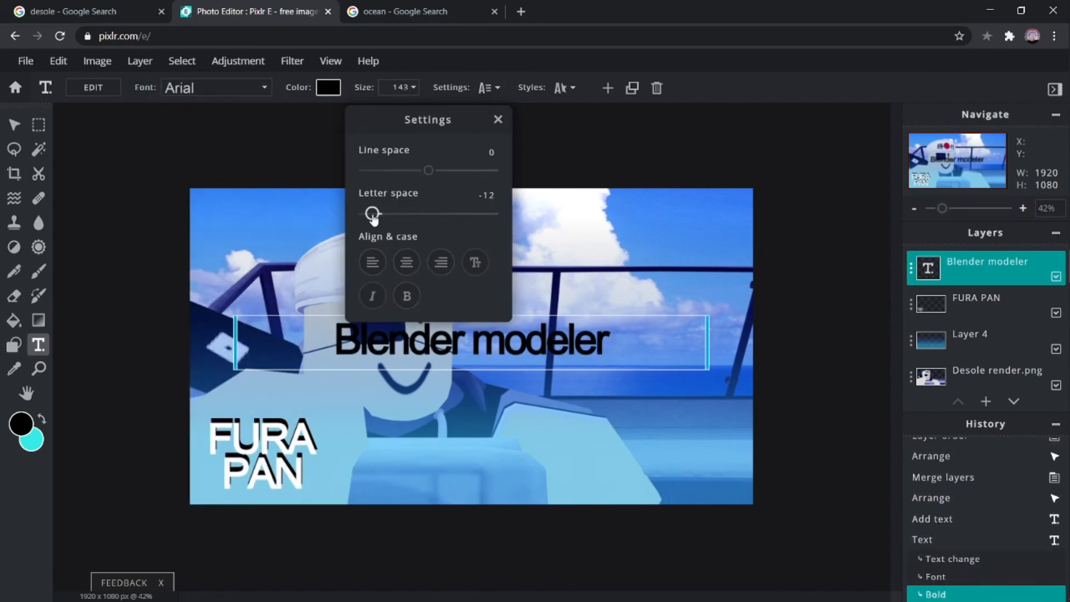
- Set the Blender modeler text's colour to white, #FFFFFF
click(329, 92)
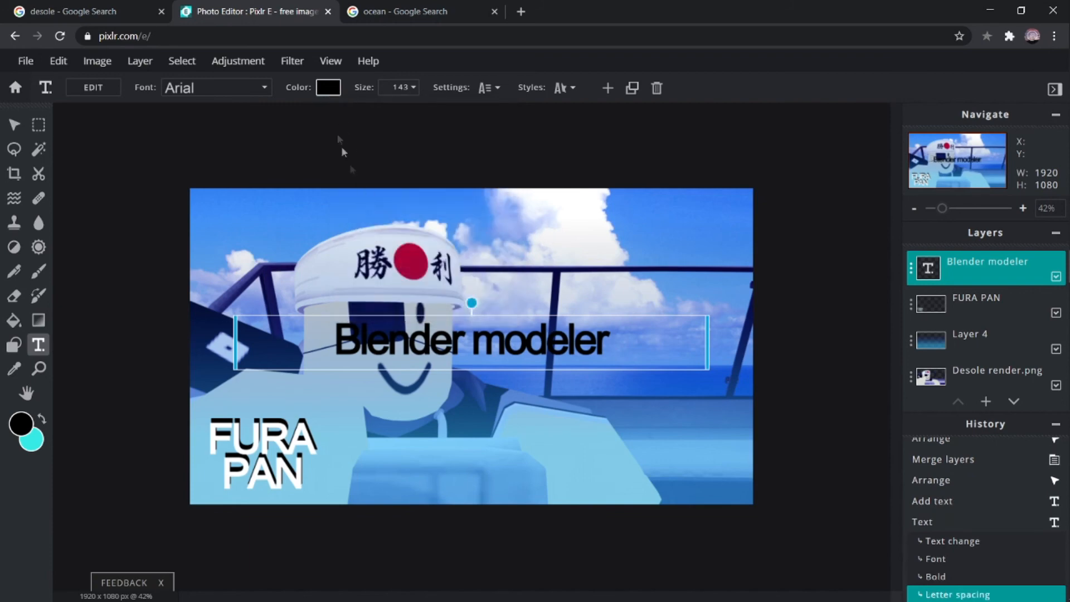
drag(658, 301, 634, 265)
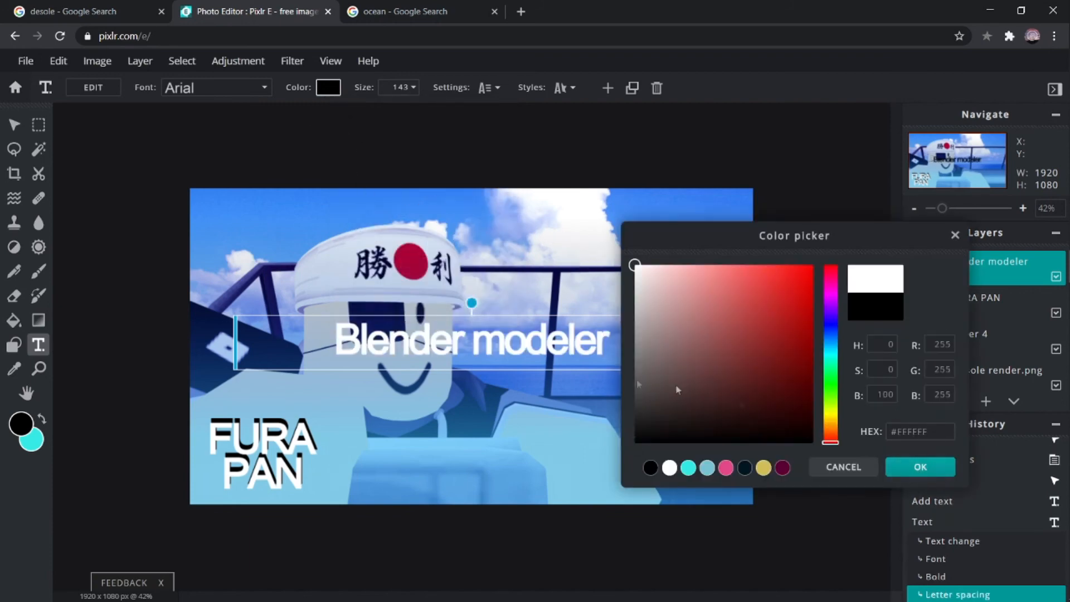
click(926, 468)
- Turn on the shadow style for the Blender modeler text and set the shadow colour to black
click(569, 88)
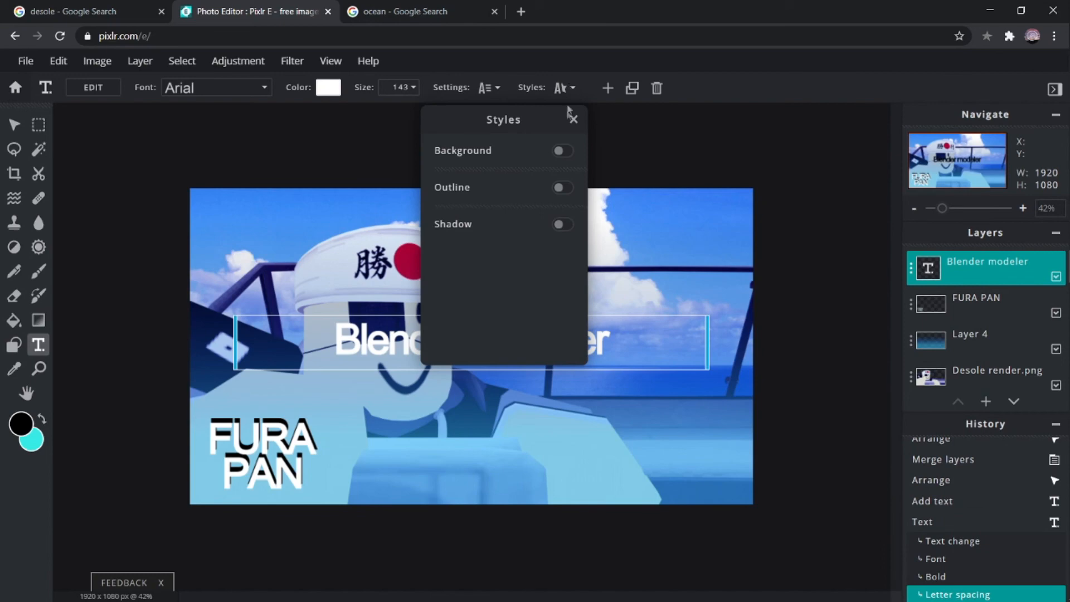
click(560, 224)
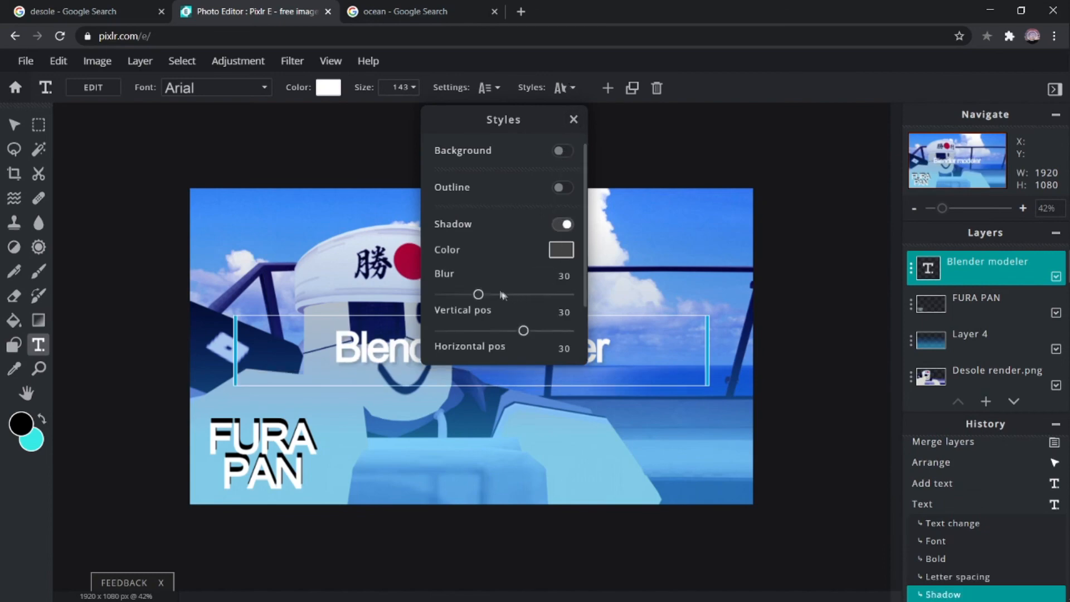
scroll(504, 302, down, 2)
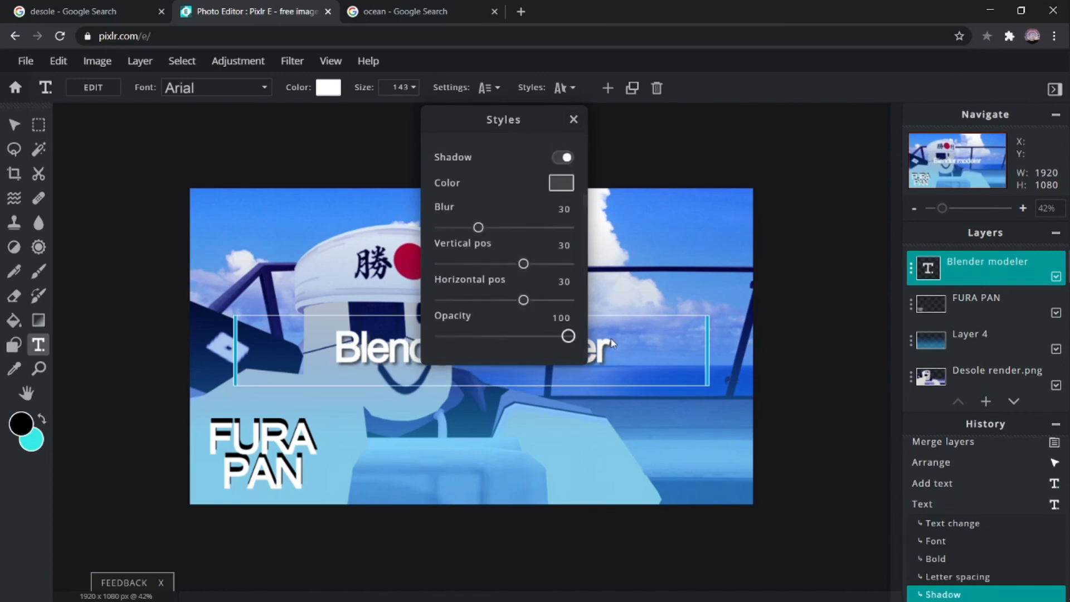
click(566, 182)
drag(737, 335, 609, 444)
click(921, 467)
- Set the text shadow's blur to 0, vertical position to -40 and horizontal position to 0
drag(478, 228, 437, 229)
scroll(502, 293, up, 2)
drag(522, 331, 478, 333)
scroll(502, 336, down, 2)
drag(524, 301, 504, 301)
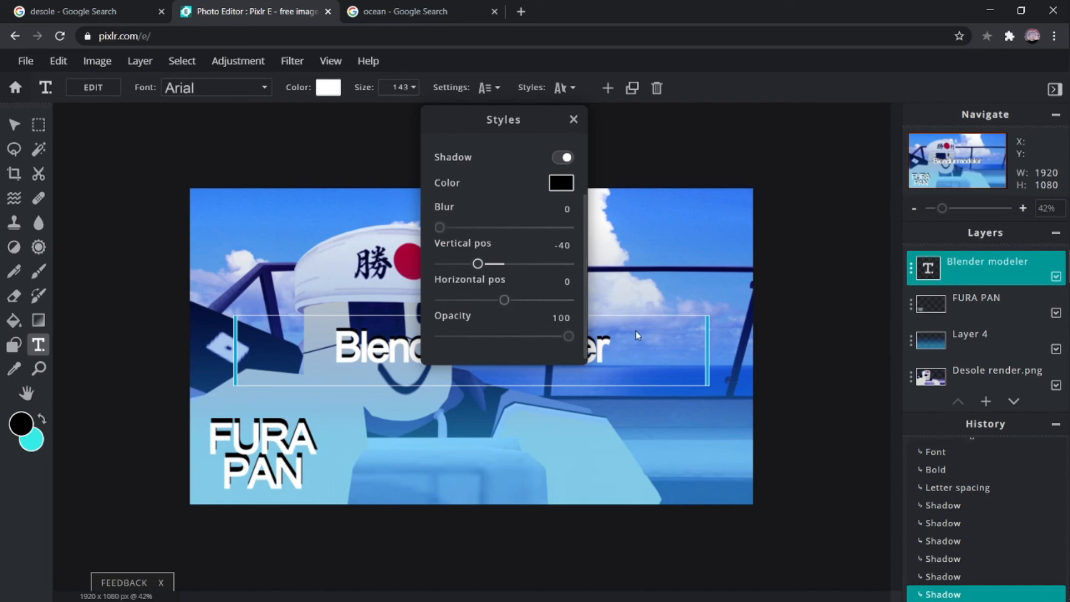
- Move the Blender modeler text above the FURA PAN title and reduce its size to 77
click(632, 330)
drag(633, 338, 458, 378)
click(413, 88)
drag(391, 111, 310, 110)
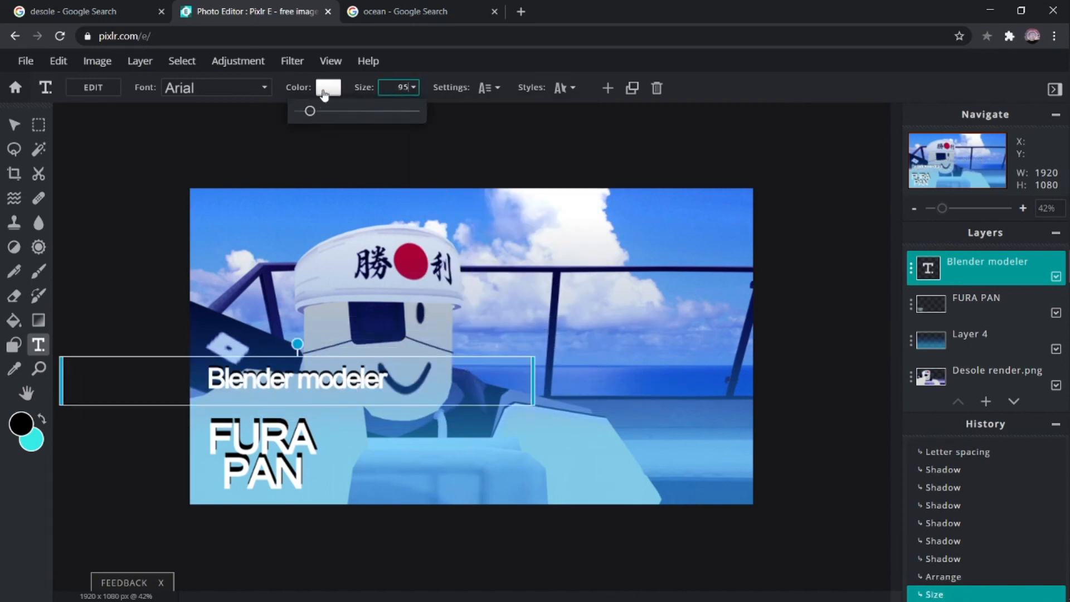
drag(311, 112, 309, 112)
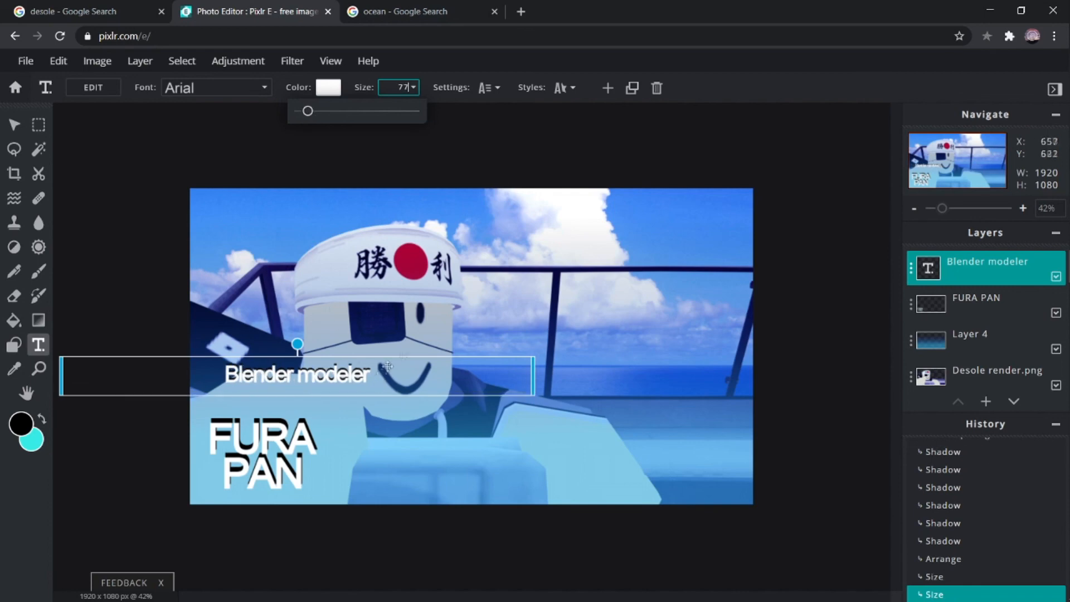
- Loosen the Blender modeler letter spacing slightly, set its size to 65 and move it down close above FURA PAN
click(497, 88)
drag(374, 213, 378, 213)
click(414, 88)
drag(306, 108, 304, 107)
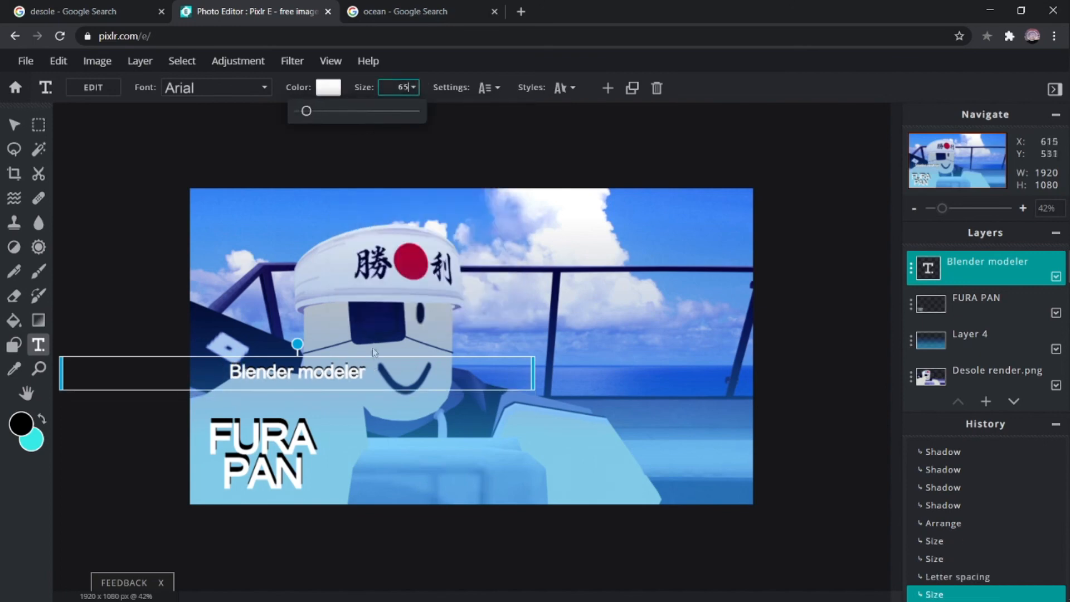
drag(368, 371, 333, 402)
- Check the Desole reference, set the Blender modeler text's size to 47 and place it centred just above FURA PAN
click(24, 6)
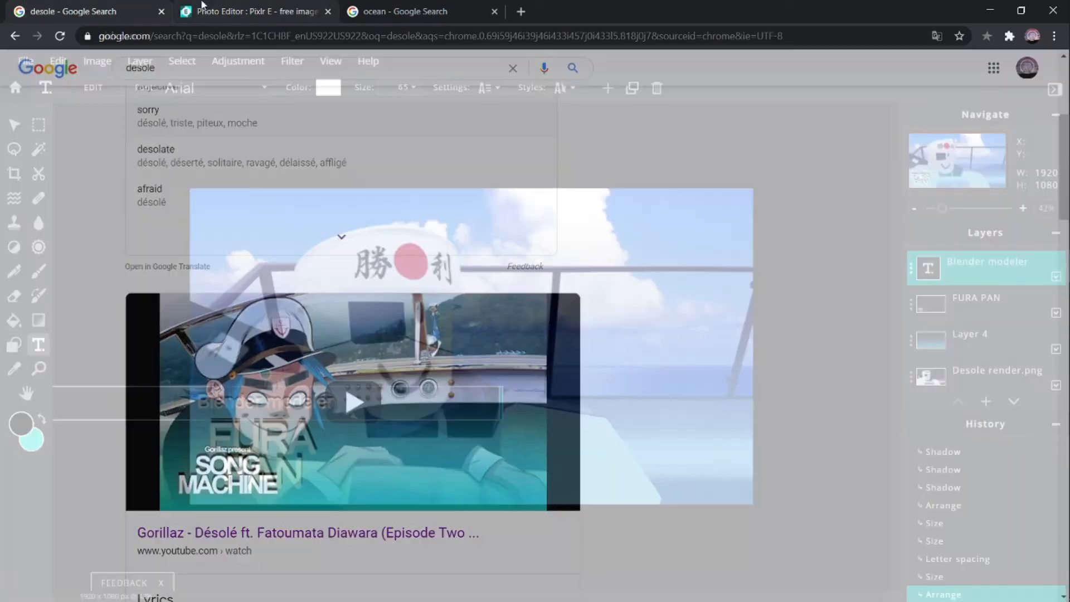
click(221, 7)
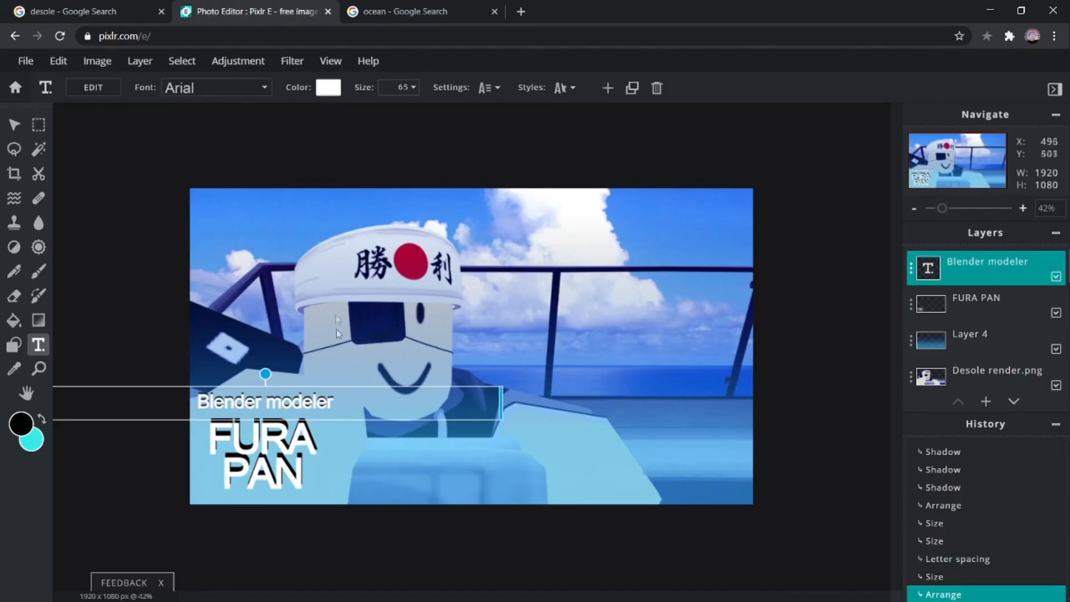
click(398, 89)
drag(303, 110, 306, 116)
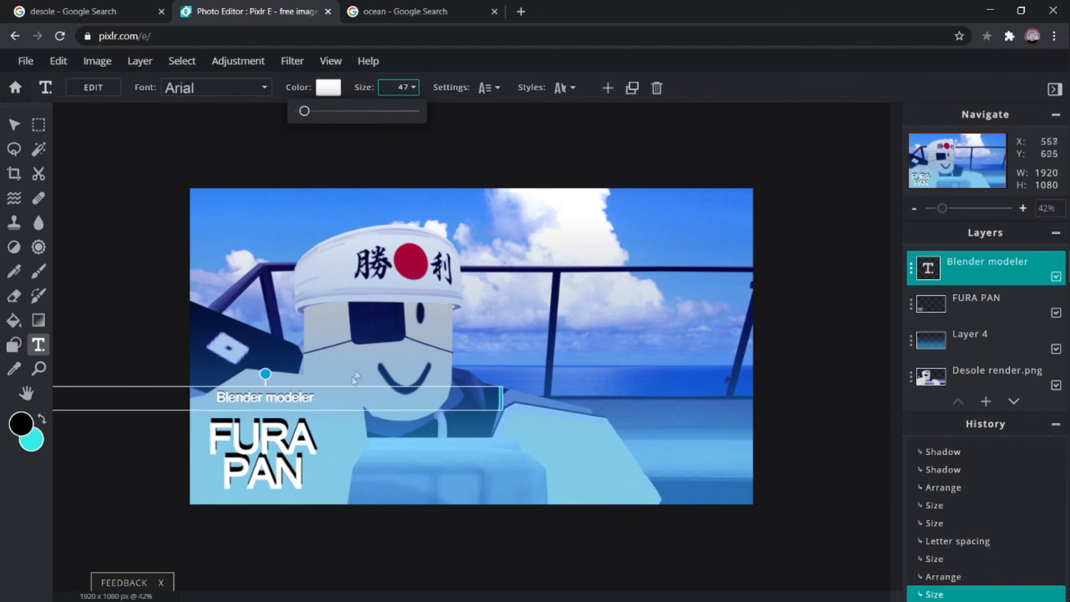
click(345, 405)
drag(346, 404, 343, 413)
- Deselect the text layer, activate the Arrange tool and dismiss the advertisement banner
click(129, 300)
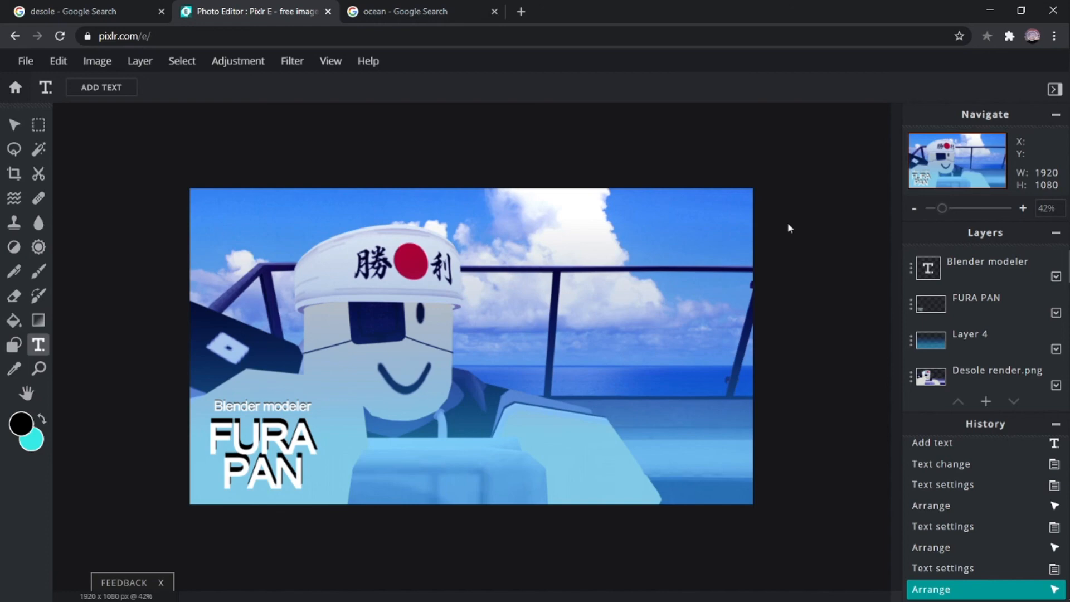
click(14, 124)
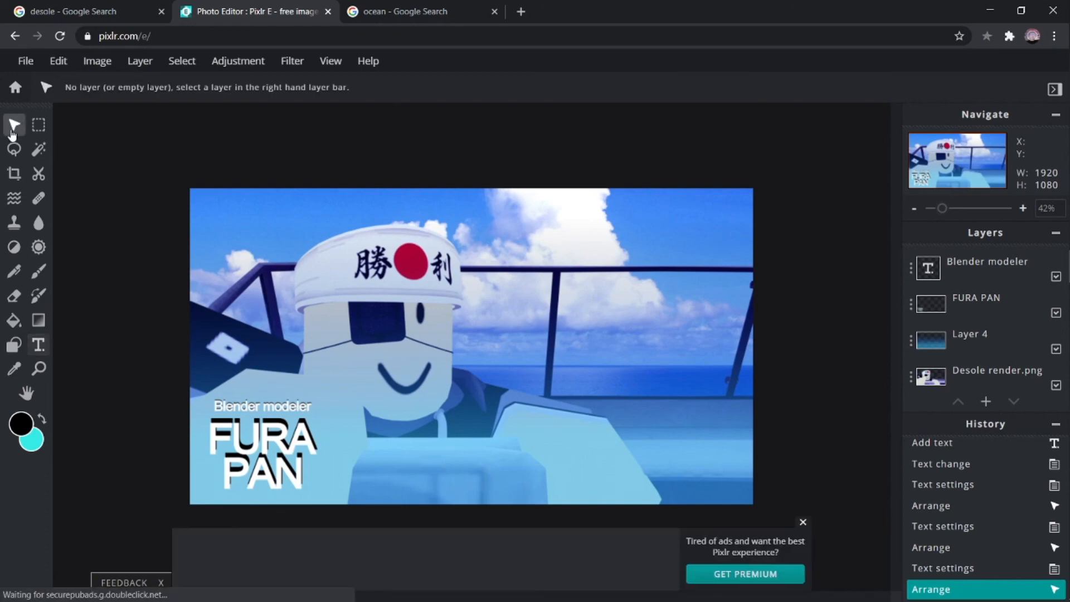
click(804, 524)
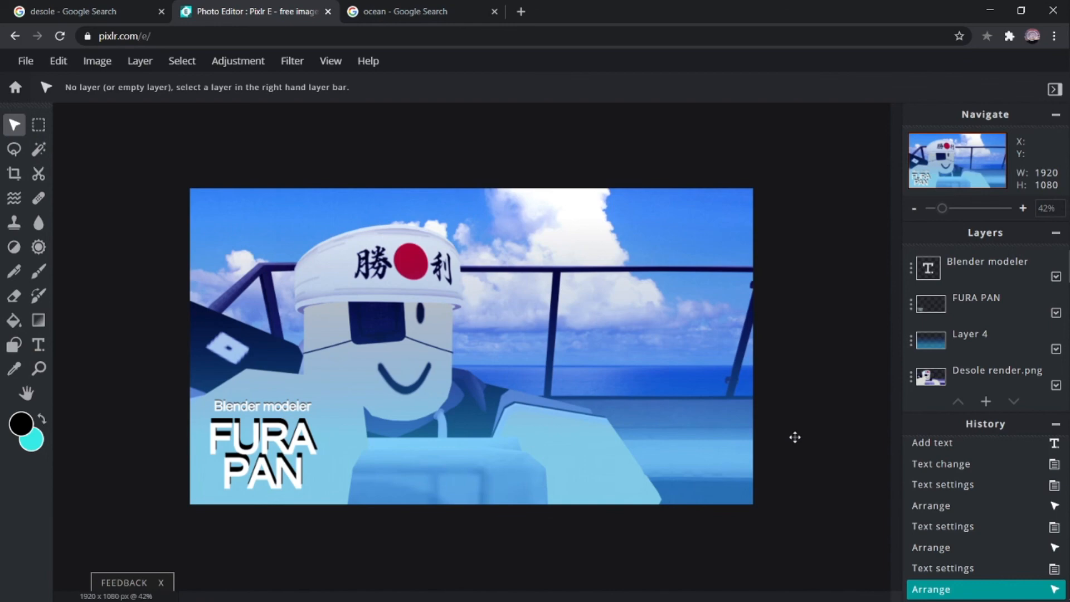